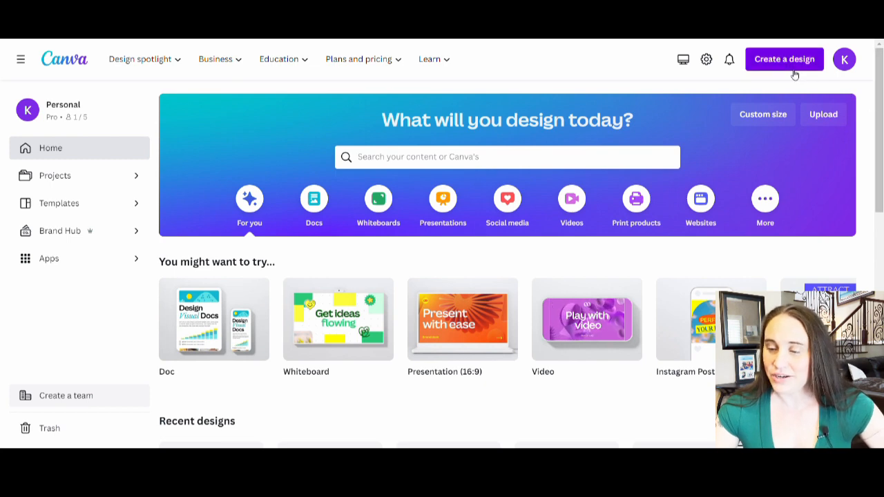
- Create a new design at the recent custom size 4500 × 5400 px and set its page background to black
left_click(749, 123)
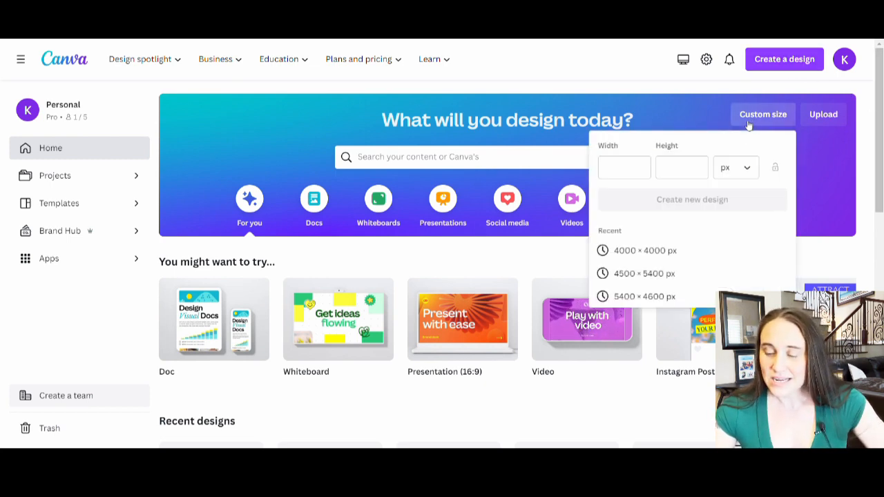
left_click(639, 276)
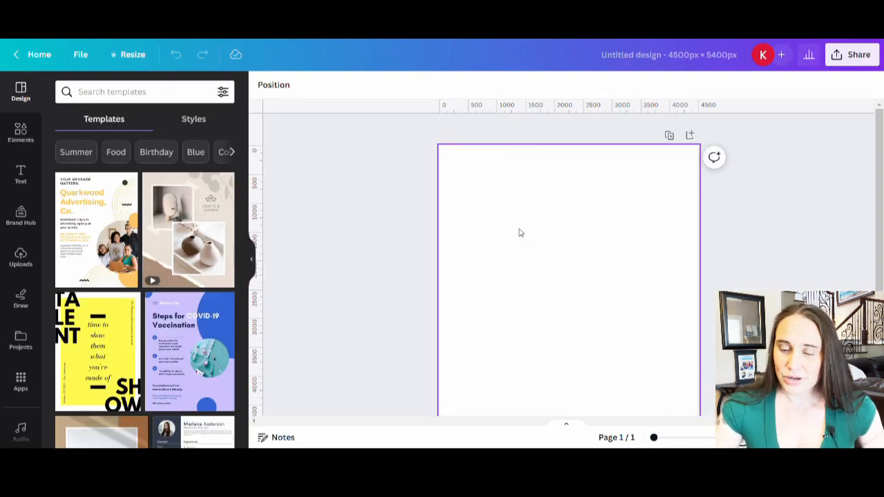
left_click(493, 215)
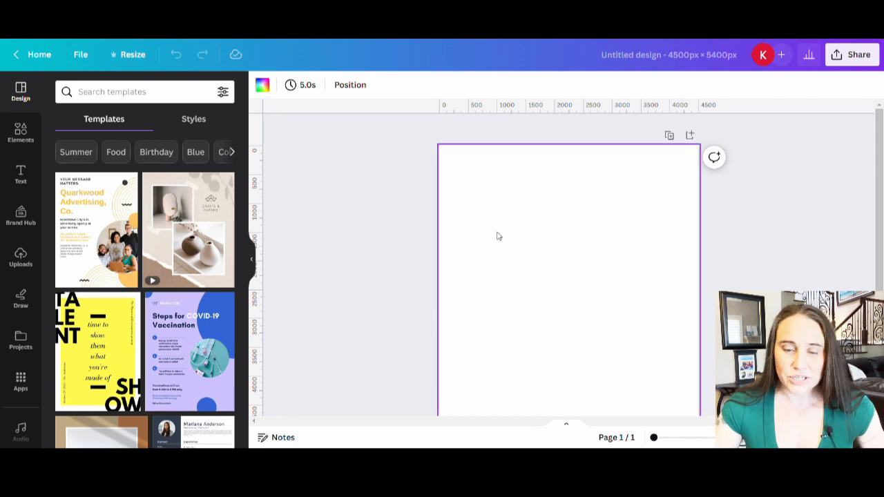
left_click(263, 86)
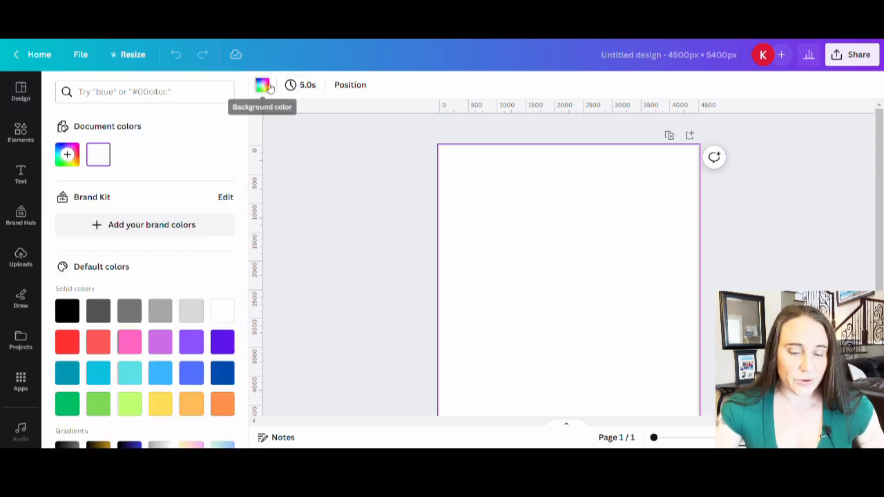
left_click(68, 317)
left_click(410, 269)
scroll(675, 249, "down", 1)
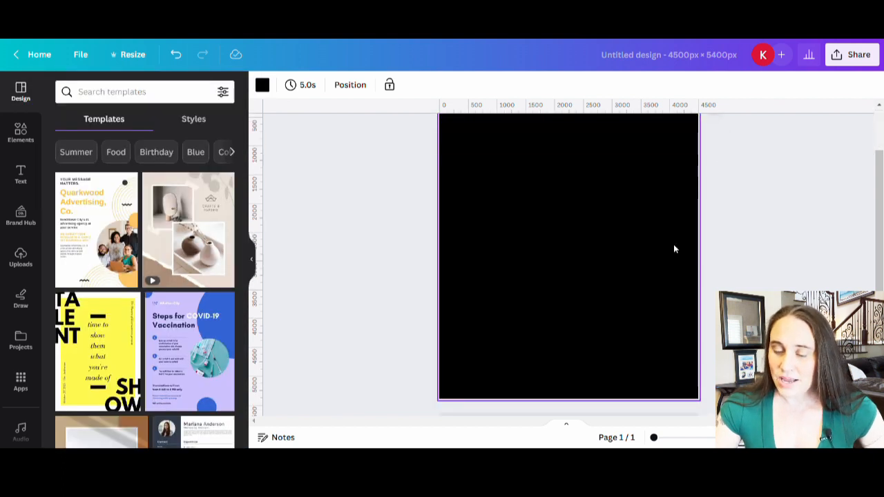
scroll(675, 248, "up", 1)
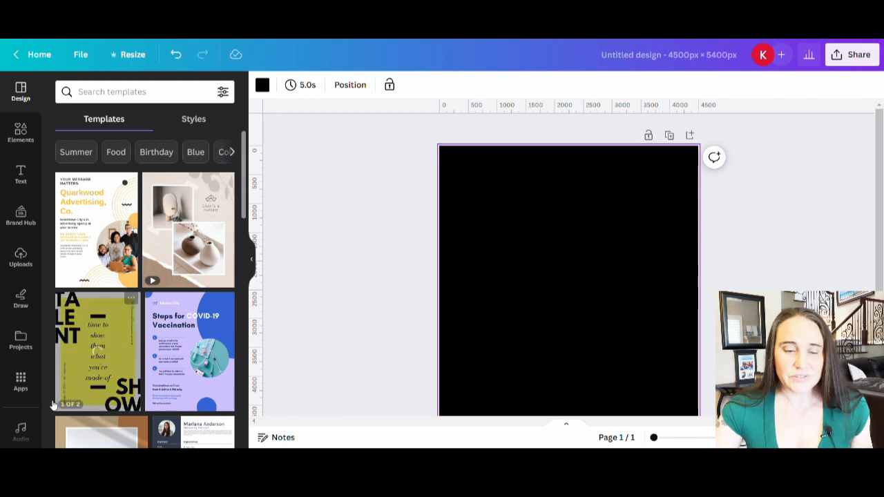
- Search the elements for LEOPARD PRINT FLOWER and look through all the matching graphics for a suitable flower
left_click(22, 135)
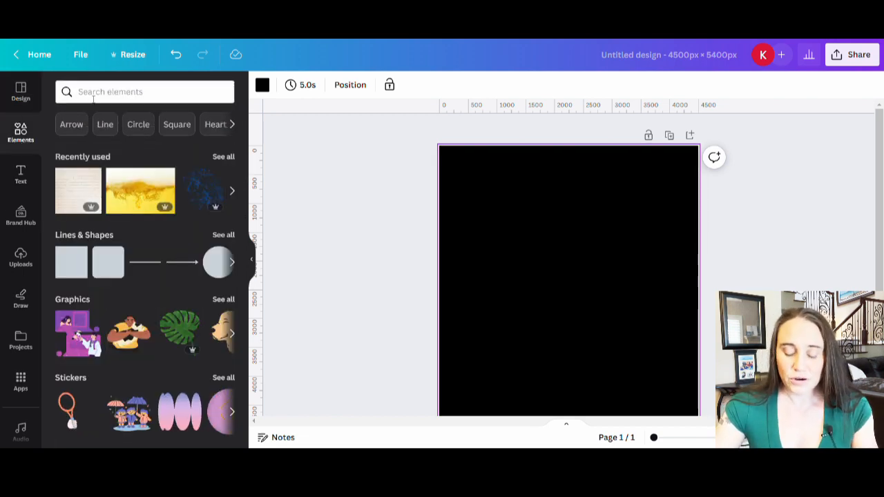
left_click(98, 95)
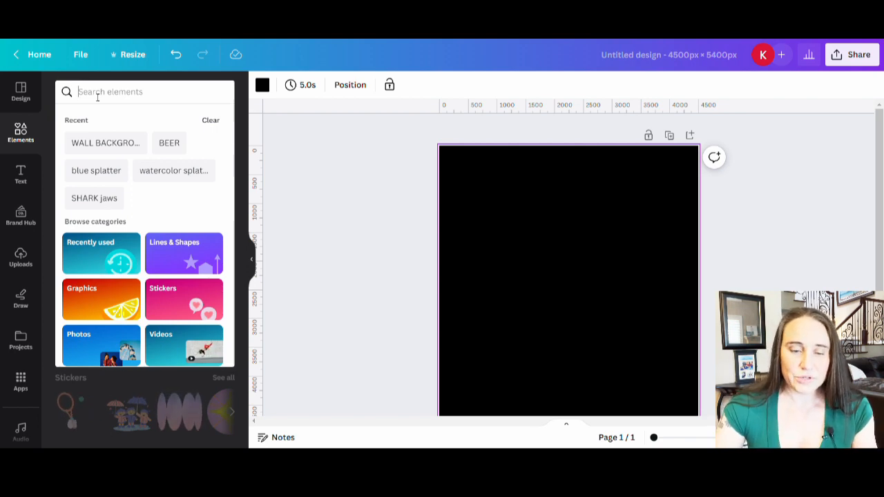
type("LEOO")
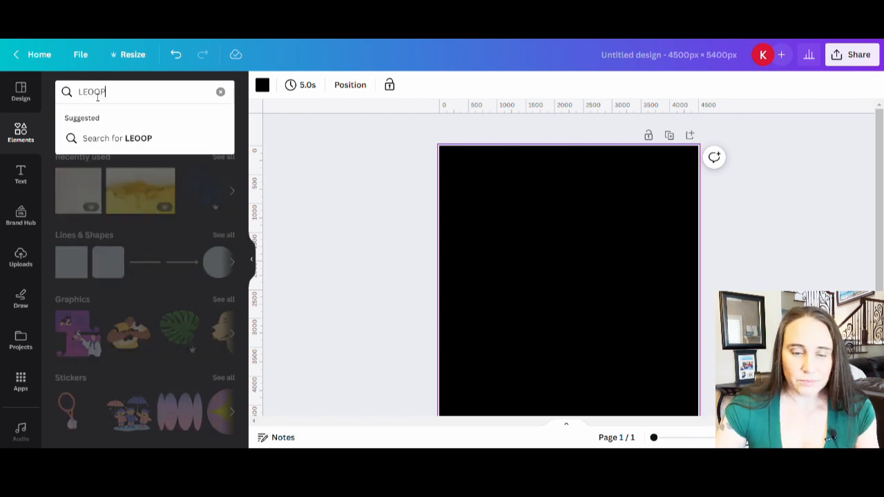
key("BackSpace")
type("PARD ")
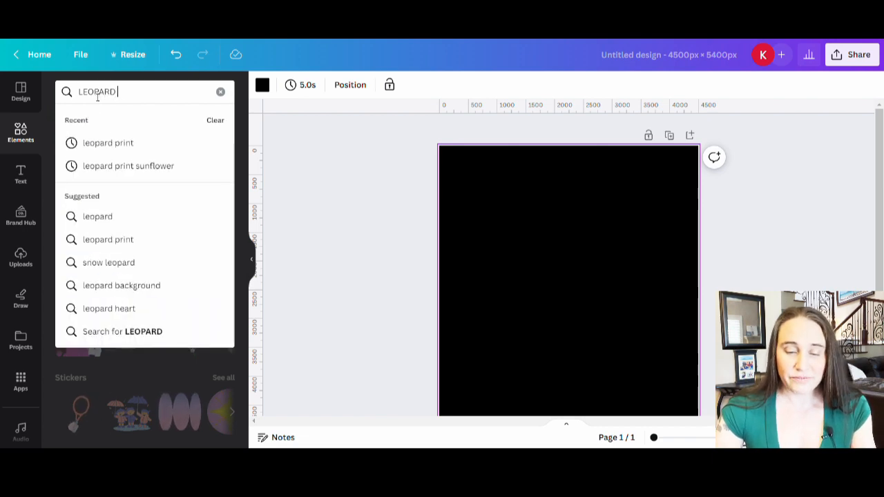
type("PRINT FL")
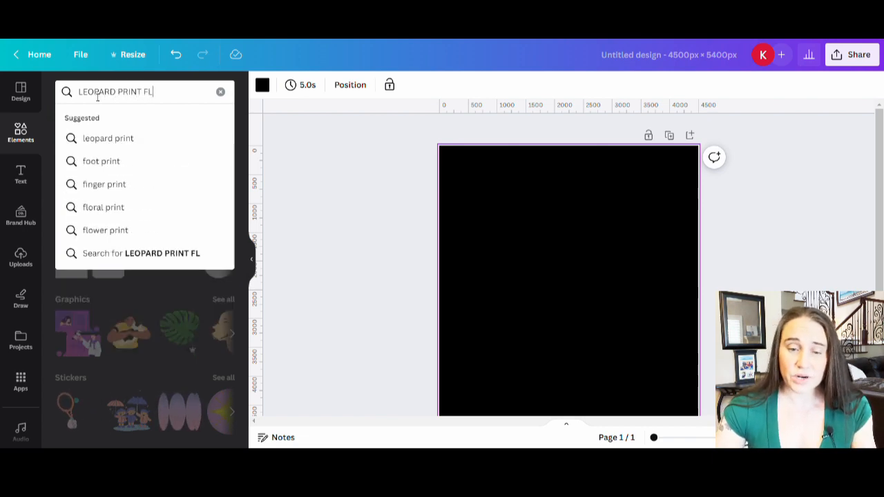
type("OWER")
key("Return")
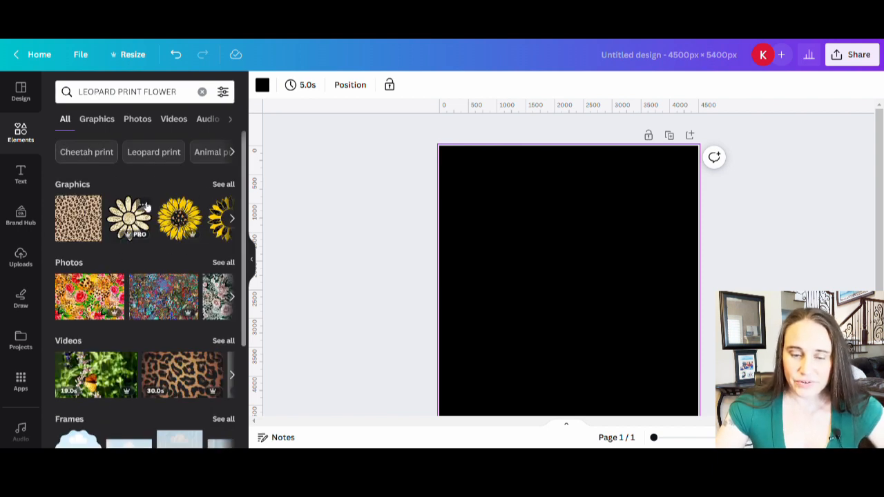
left_click(223, 184)
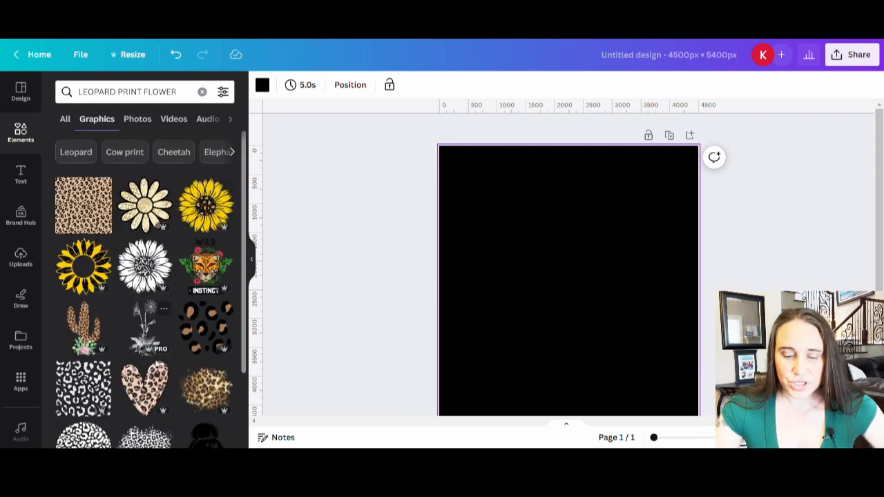
scroll(187, 248, "down", 5)
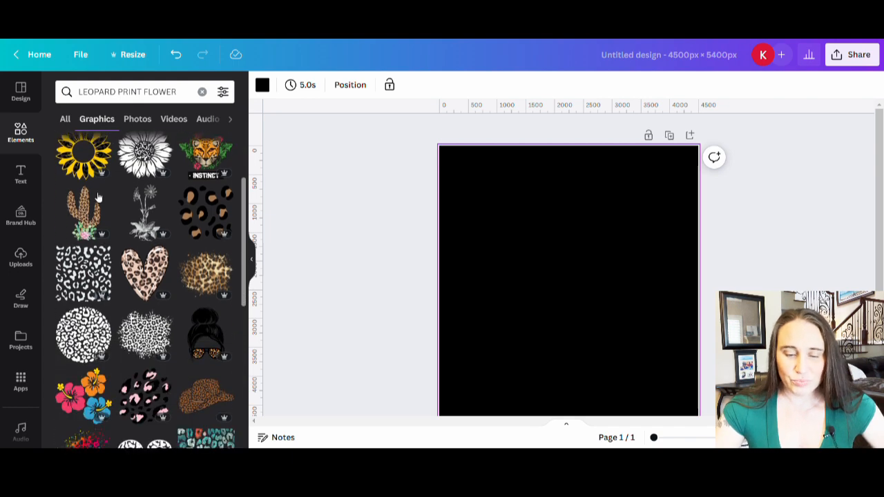
scroll(166, 267, "down", 3)
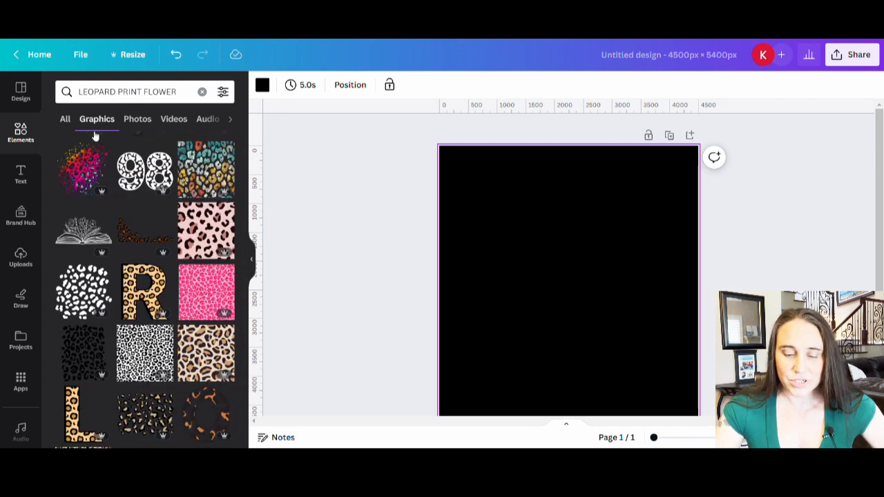
scroll(165, 270, "down", 8)
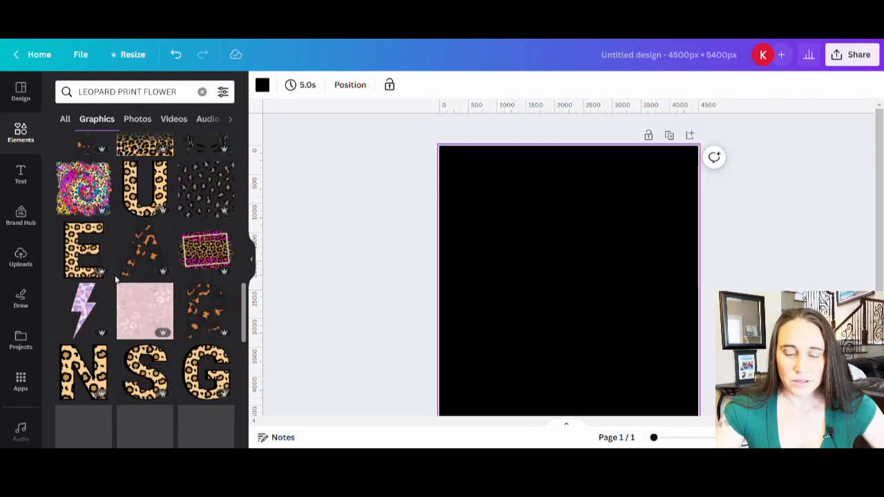
scroll(138, 296, "down", 6)
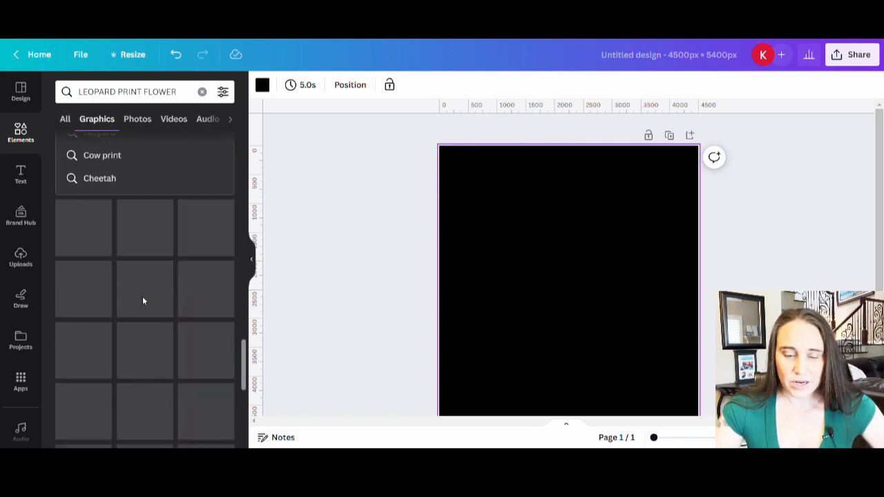
scroll(143, 288, "down", 6)
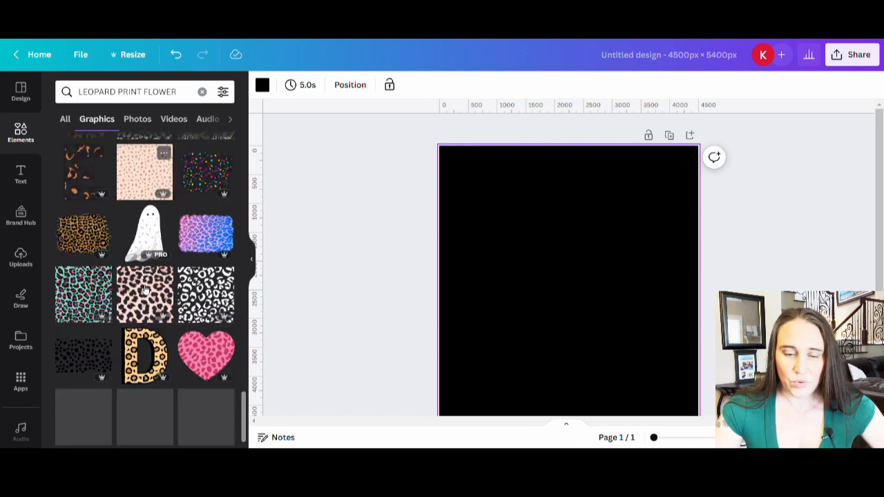
scroll(143, 252, "down", 3)
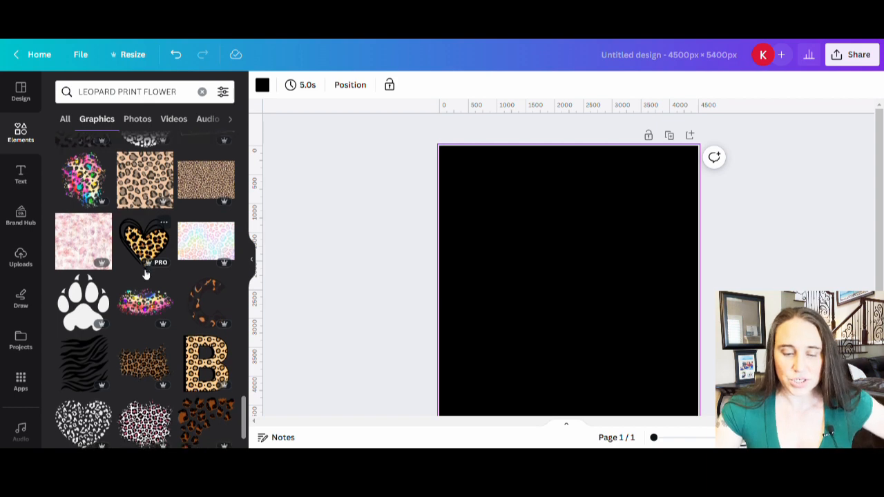
- Change the graphics search to LEOPARD PRINT SUNFLOWER and add the rainbow MOM LIFE sunflower graphic to the page
left_click(157, 93)
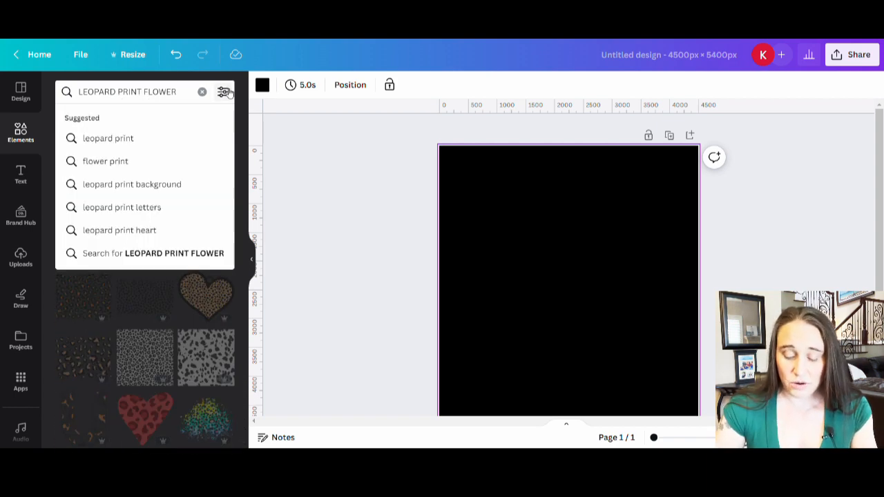
type("SUN")
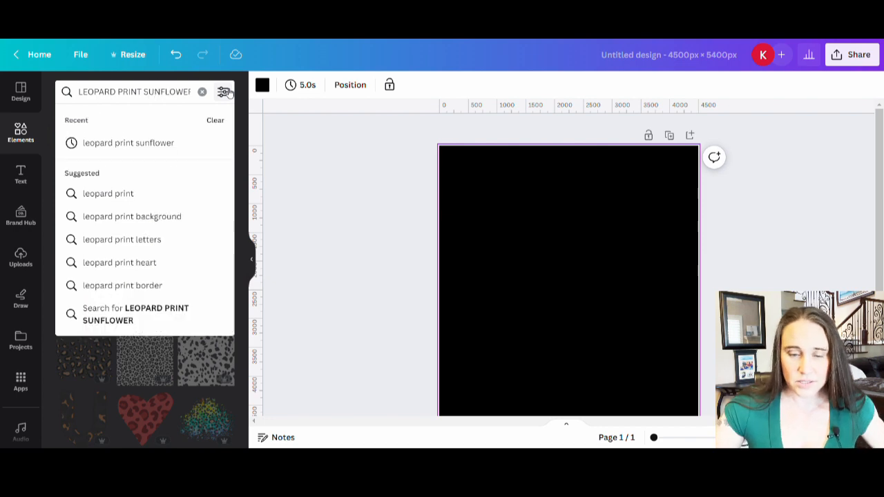
key("Return")
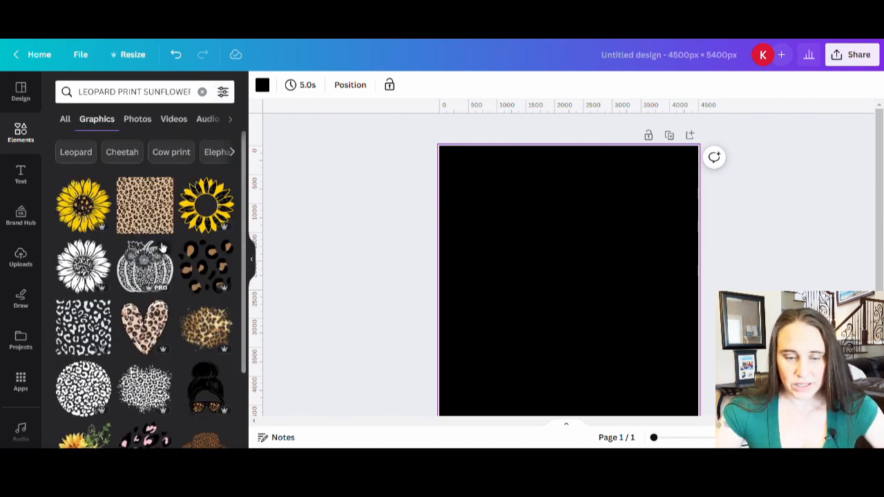
scroll(142, 173, "down", 5)
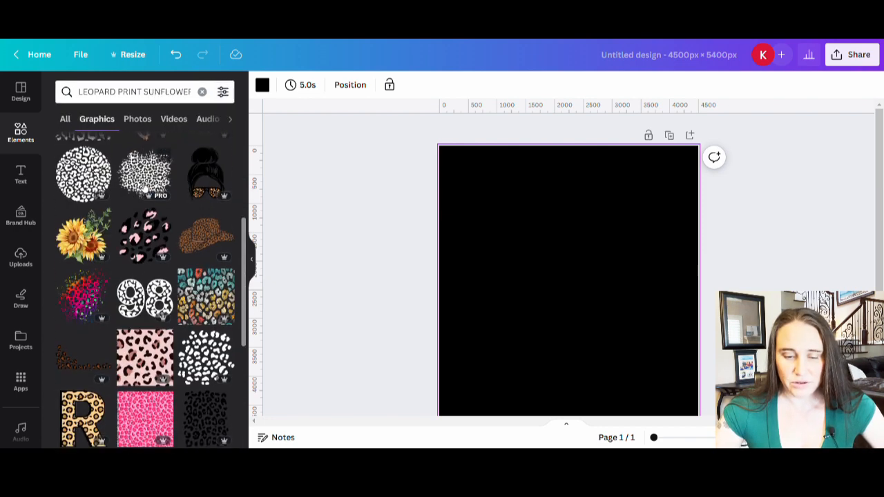
scroll(145, 185, "down", 10)
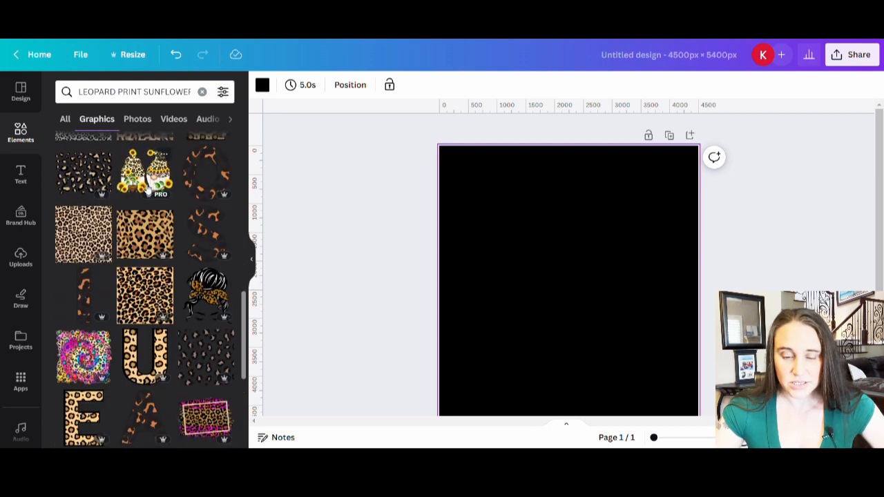
scroll(152, 190, "down", 10)
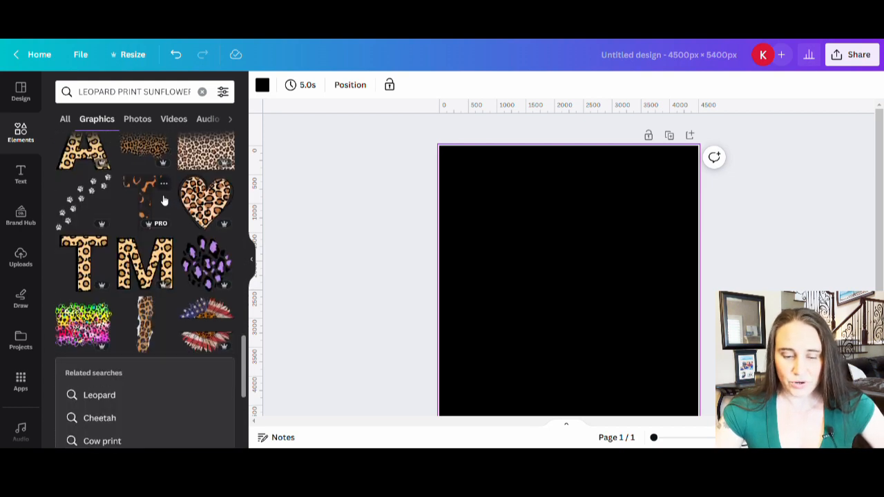
scroll(164, 200, "down", 10)
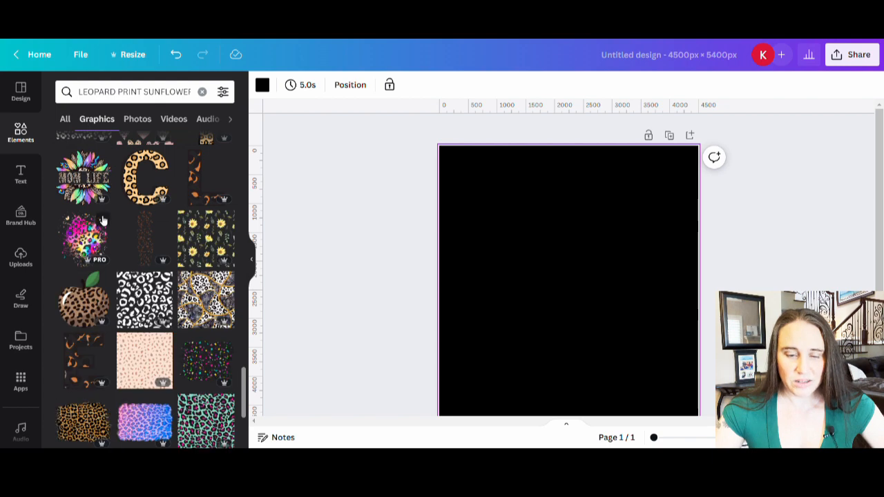
left_click(79, 181)
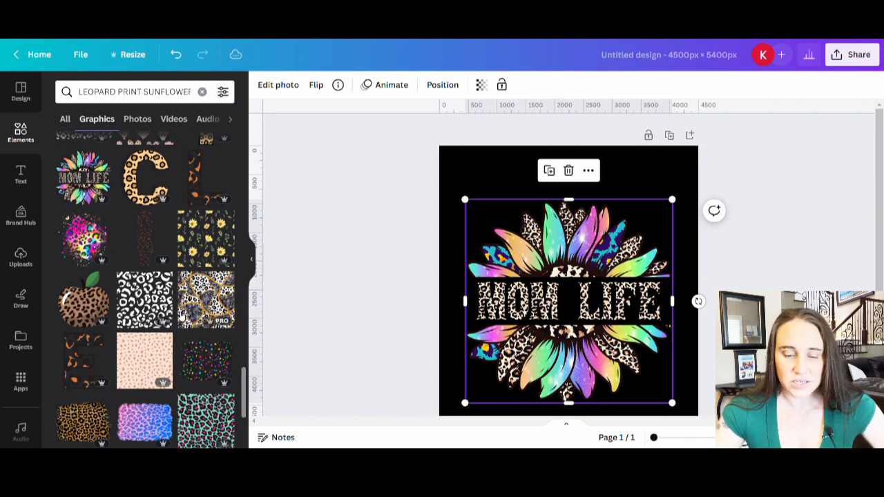
- Add the orange, gray and leopard print sunflower with a black center on top of the MOM LIFE graphic
scroll(148, 254, "down", 5)
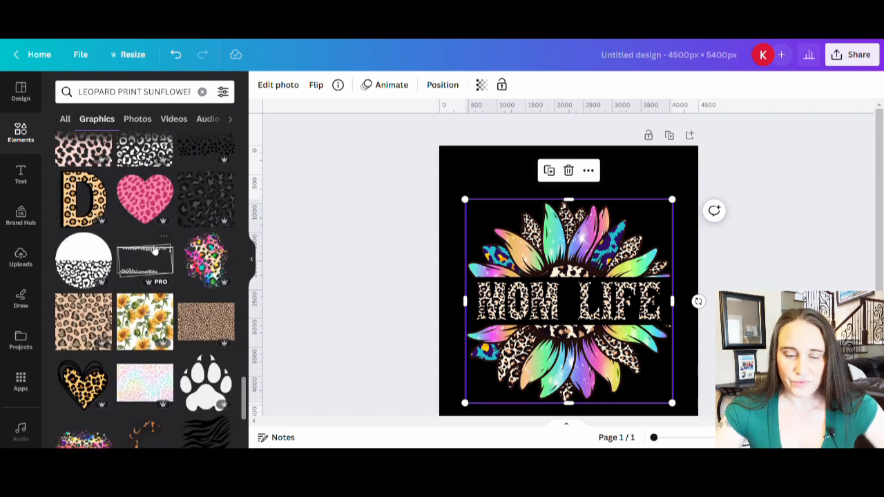
scroll(154, 250, "down", 10)
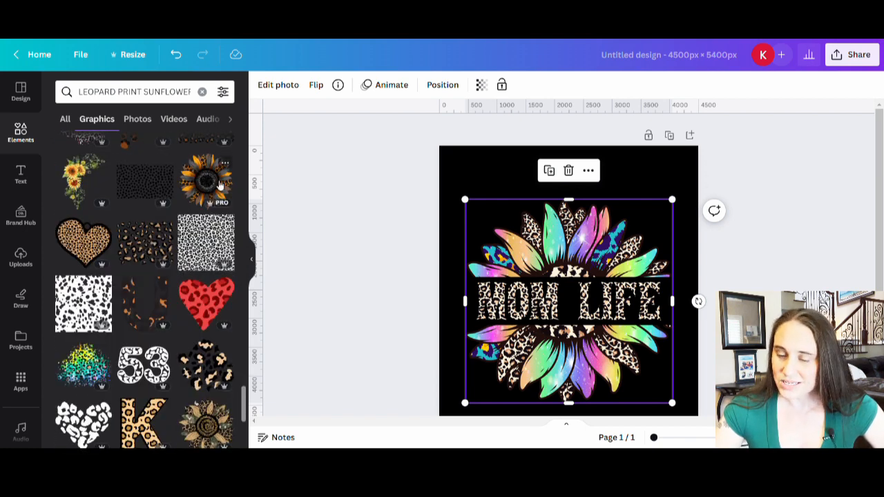
left_click_drag(206, 181, 563, 279)
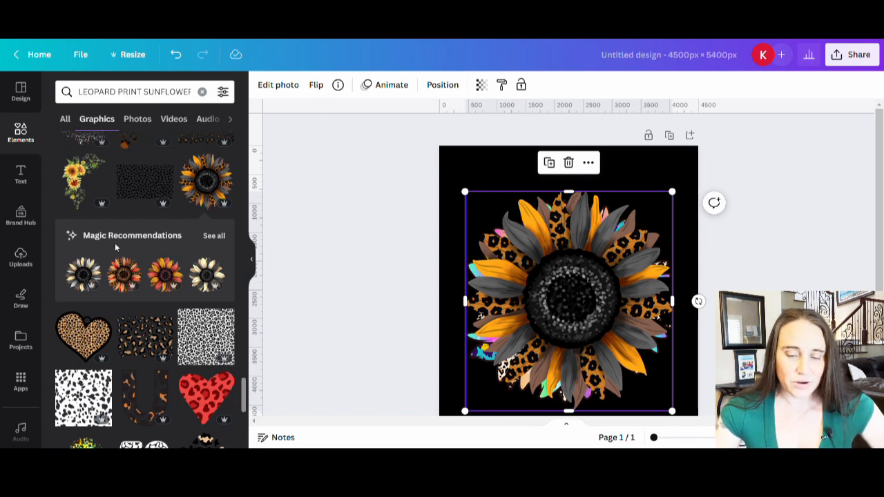
- Look through all the Magic Recommendations related to the orange leopard sunflower and return to the search results
left_click(214, 236)
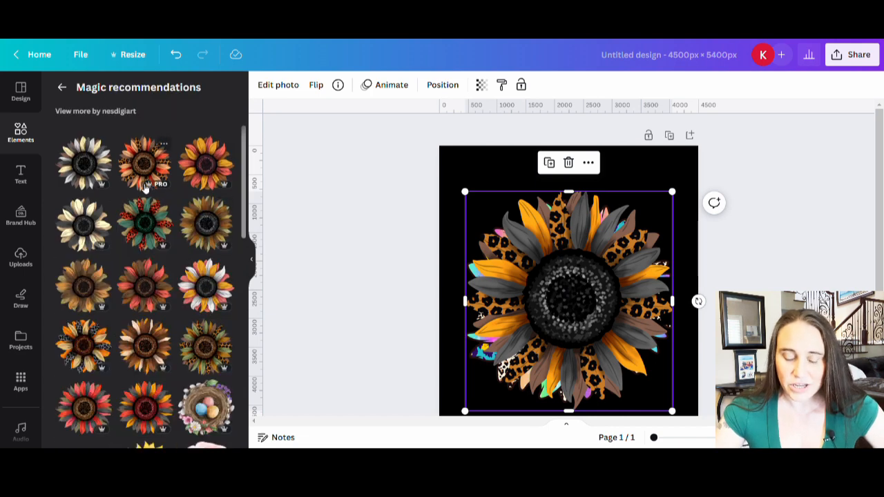
scroll(153, 180, "down", 1)
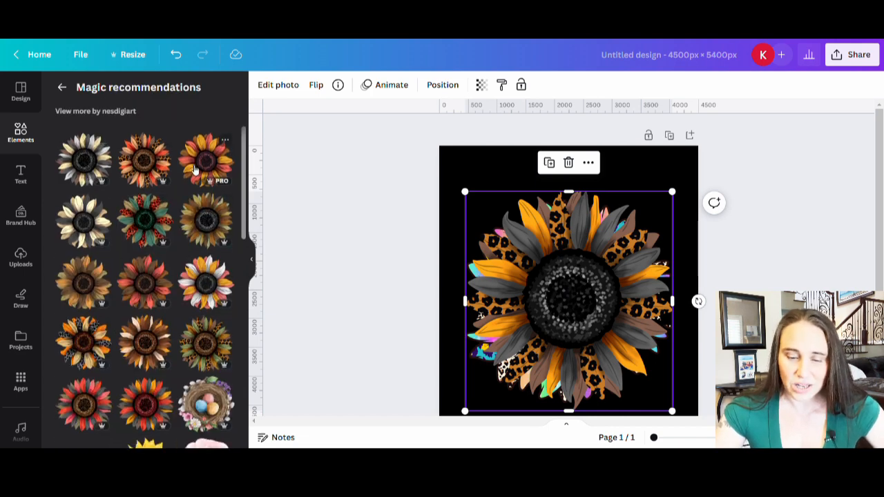
scroll(153, 180, "down", 1)
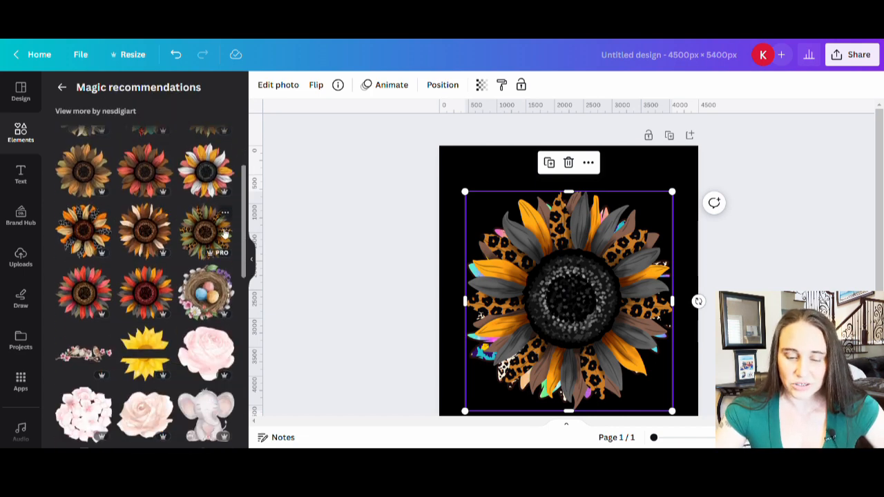
scroll(194, 226, "down", 3)
scroll(194, 226, "down", 5)
scroll(166, 232, "up", 5)
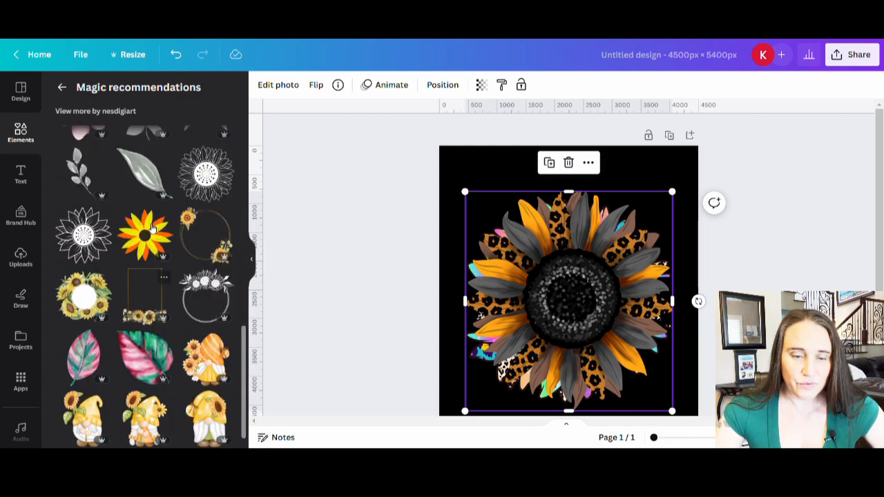
left_click(61, 87)
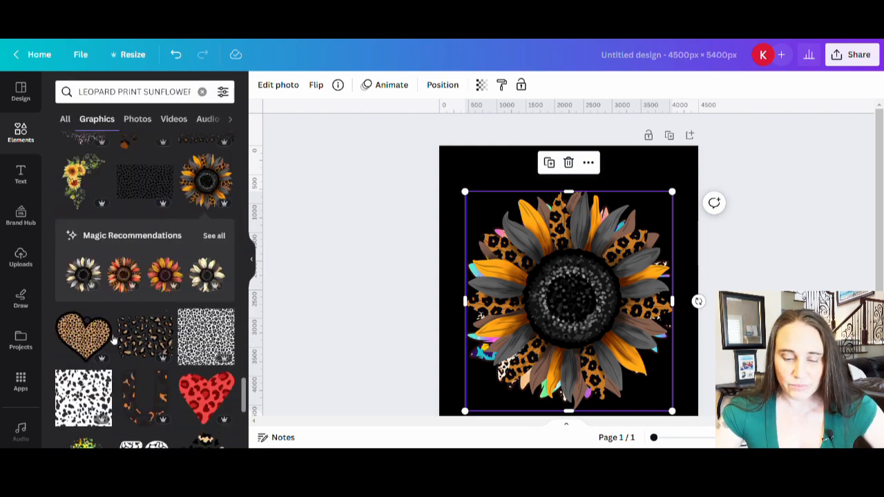
- Add the yellow, pink and purple leopard print Mom life sunflower graphic and move it toward the page's upper-left area
scroll(145, 283, "down", 5)
scroll(148, 276, "down", 4)
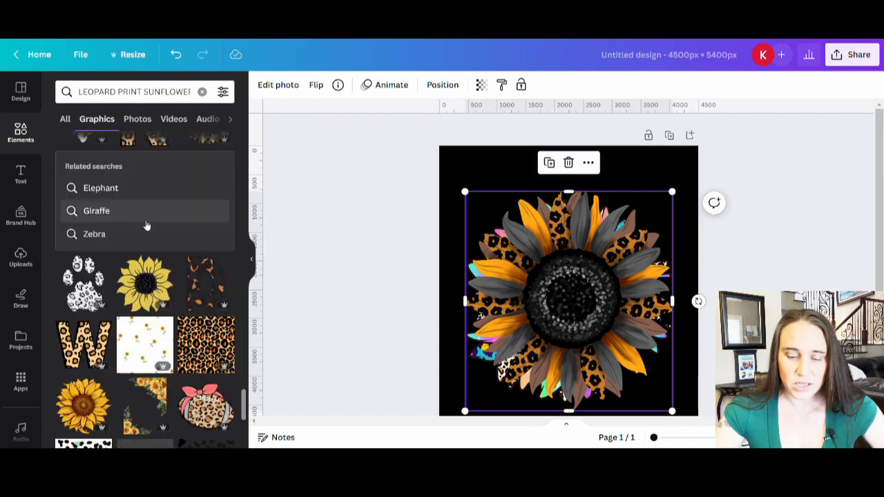
scroll(181, 280, "down", 3)
scroll(181, 310, "down", 2)
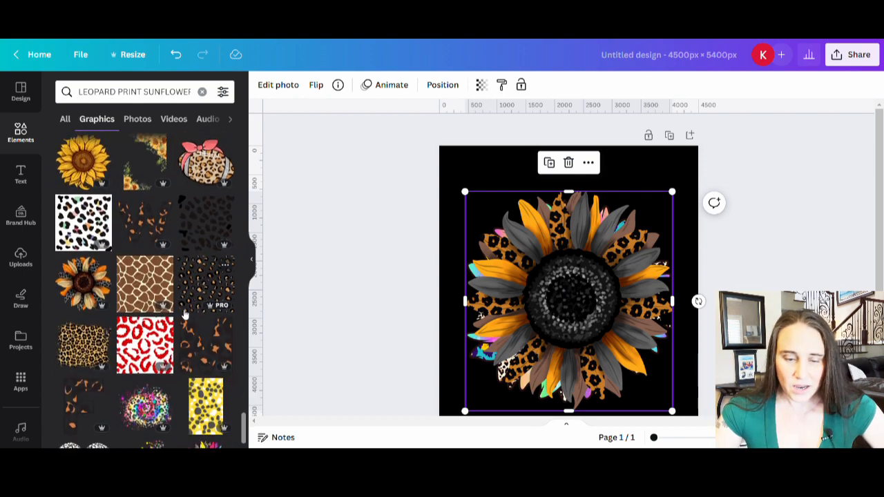
scroll(185, 297, "down", 3)
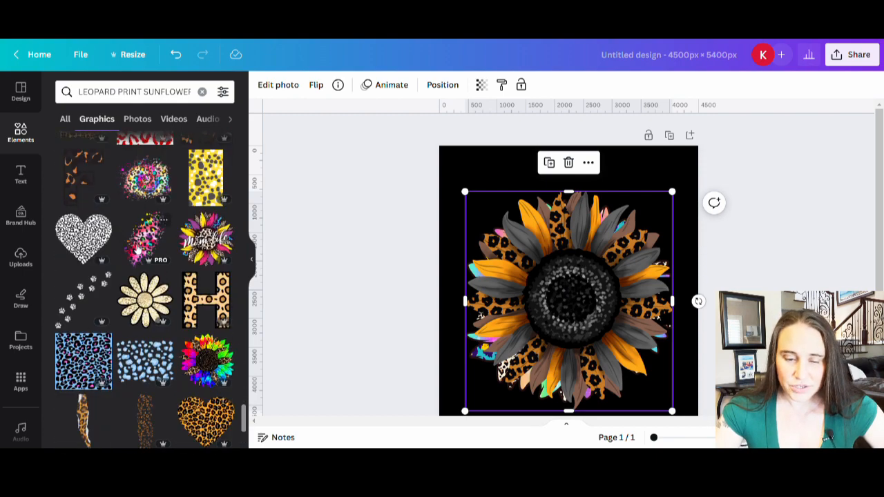
left_click(205, 243)
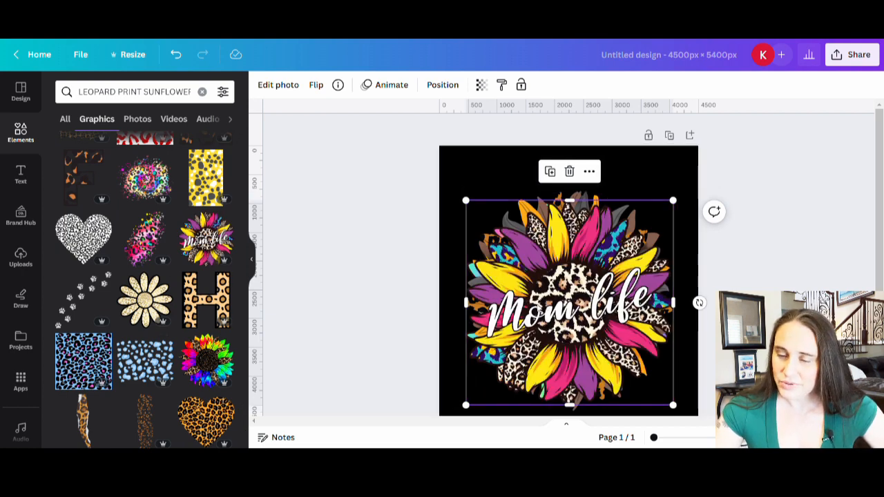
left_click_drag(600, 255, 578, 213)
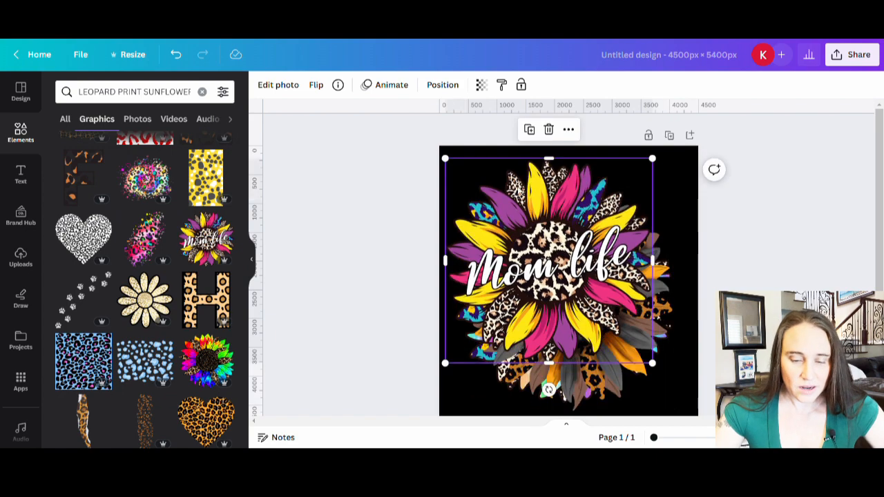
- Look through more of the LEOPARD PRINT SUNFLOWER graphics for another suitable flower
scroll(5, 297, "down", 2)
scroll(138, 307, "down", 10)
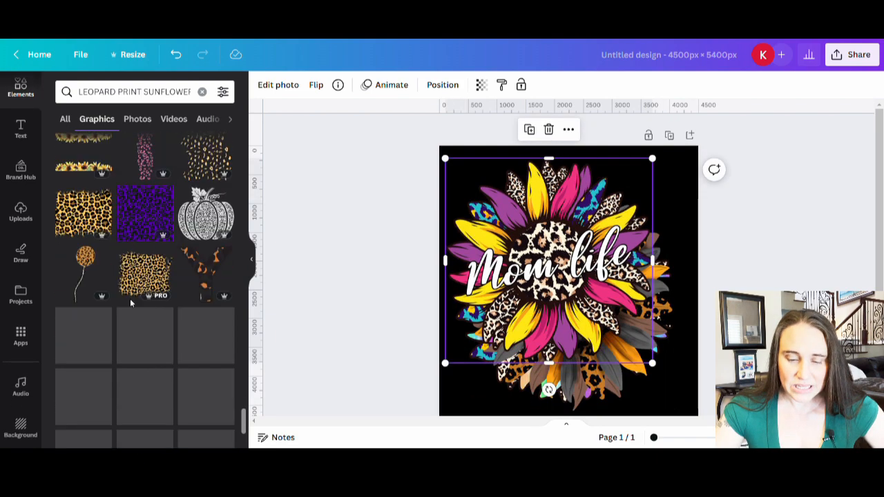
scroll(138, 318, "down", 5)
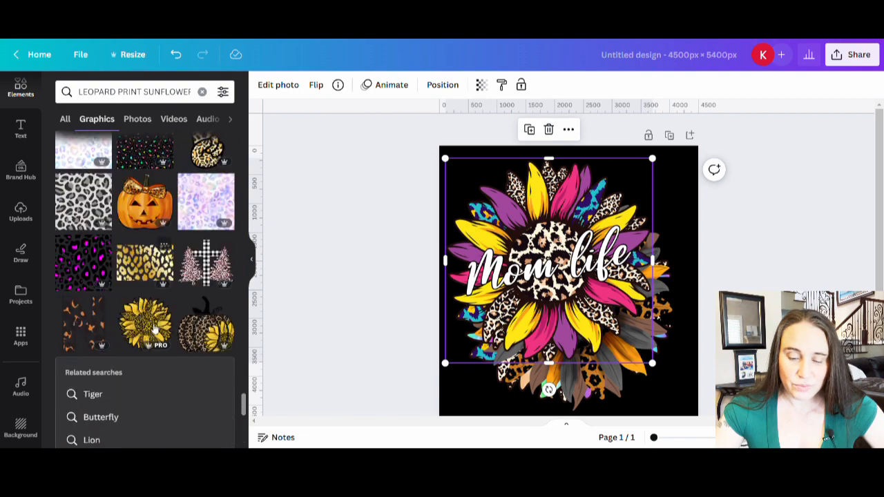
scroll(144, 332, "down", 5)
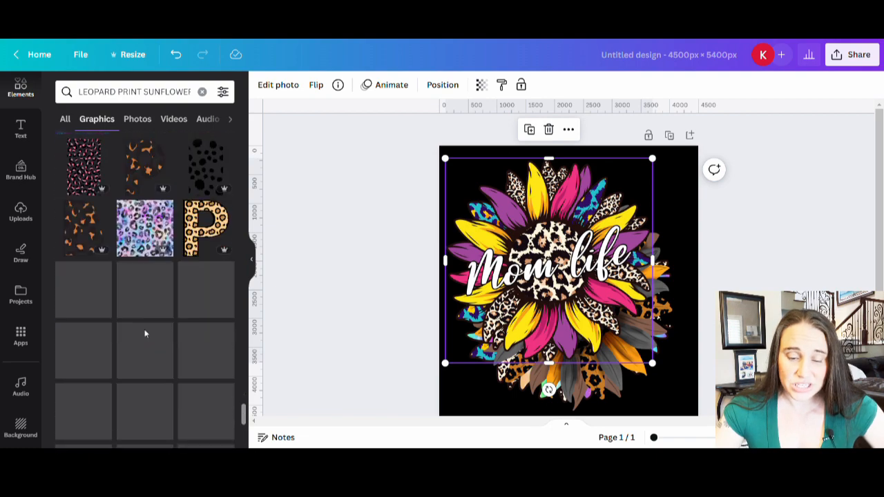
scroll(159, 345, "down", 6)
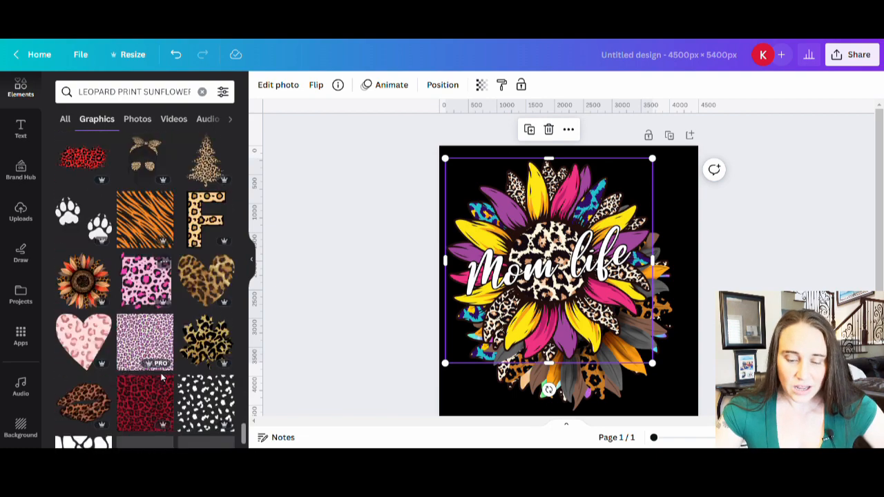
scroll(170, 397, "down", 8)
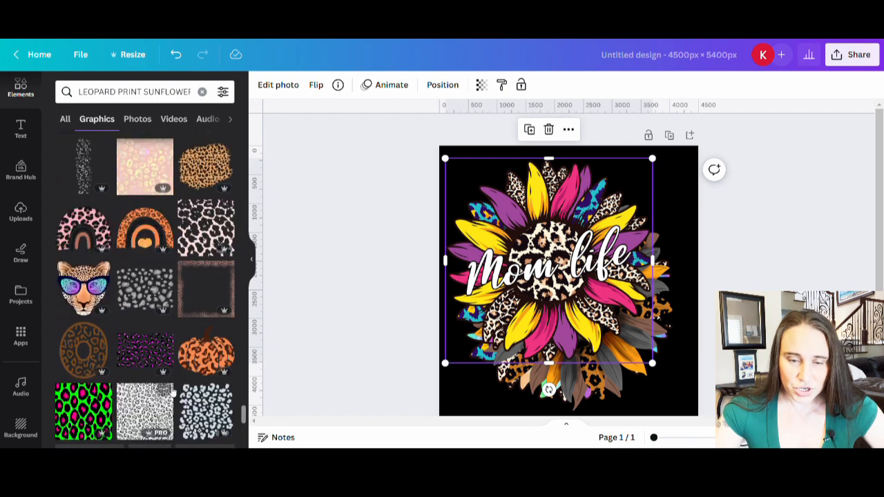
- Change the graphics search to SUNFLOWER and add the pink, purple and orange sunflower with a gold speckled center
left_click_drag(143, 91, 3, 90)
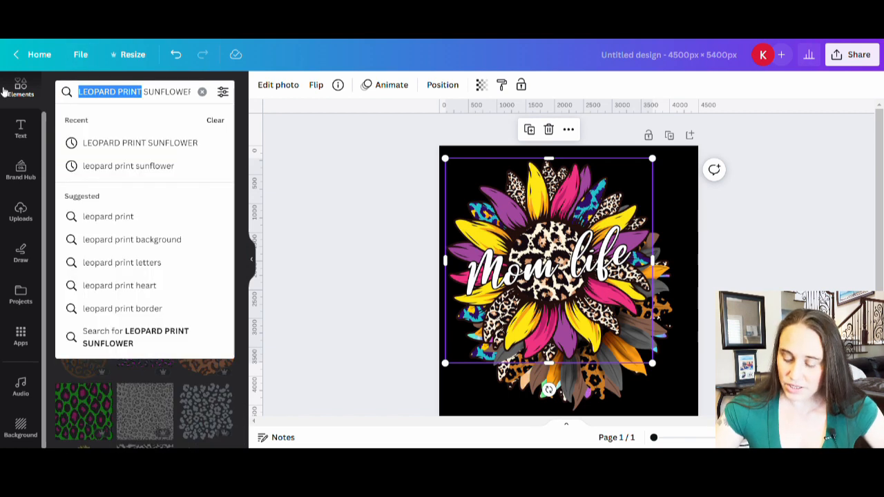
key("BackSpace")
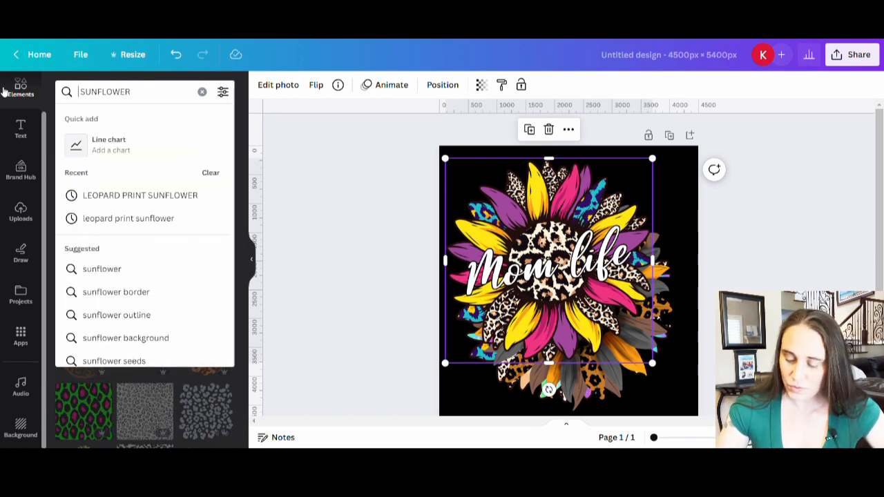
key("Return")
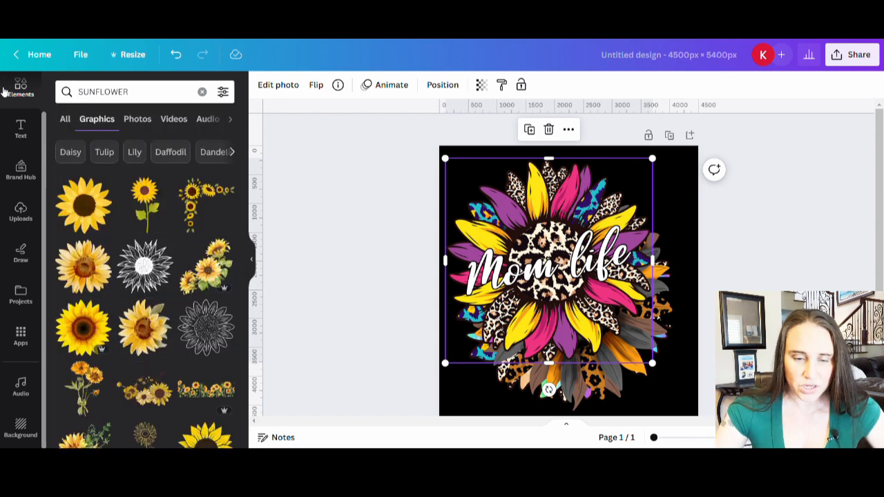
scroll(138, 276, "down", 10)
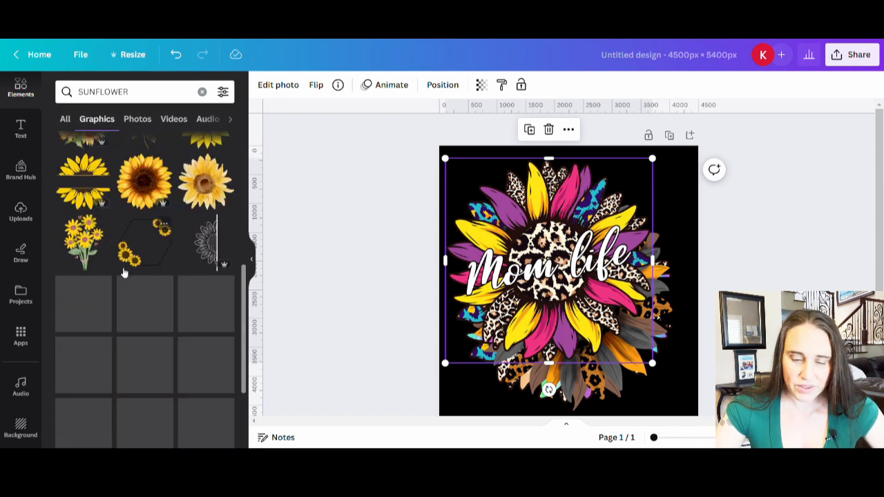
scroll(137, 309, "down", 10)
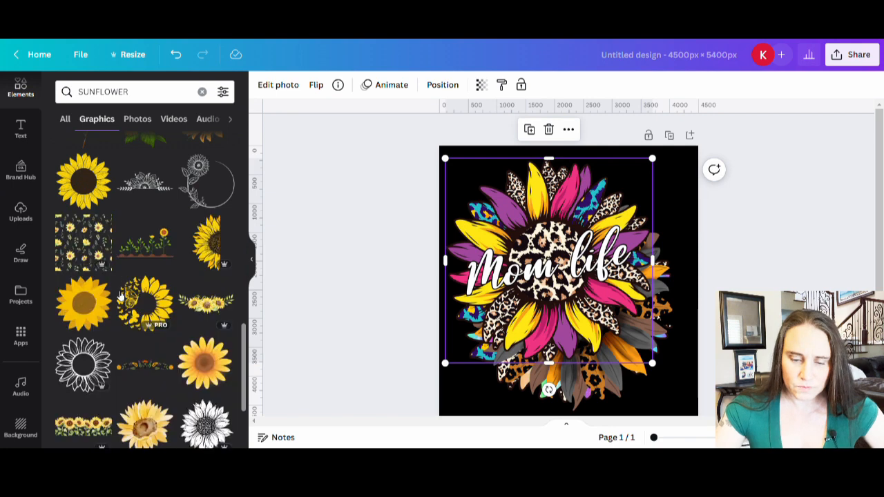
scroll(145, 288, "down", 6)
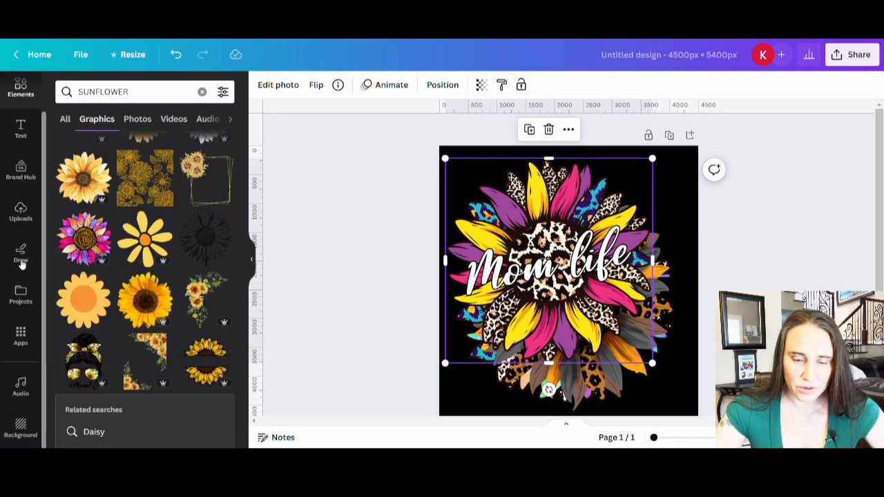
left_click(81, 254)
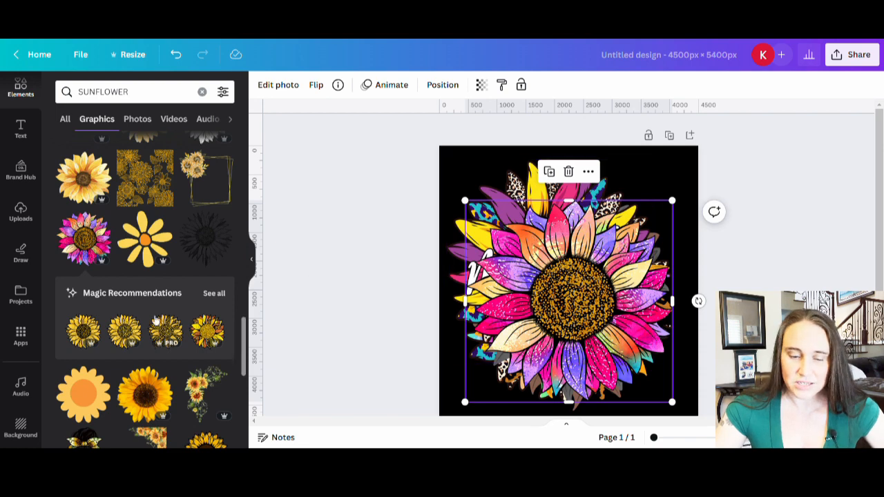
- Add the rainbow tie-dye and leopard print sunflower from the SUNFLOWER graphics and shift it upward on the page
scroll(143, 192, "down", 5)
scroll(163, 217, "down", 5)
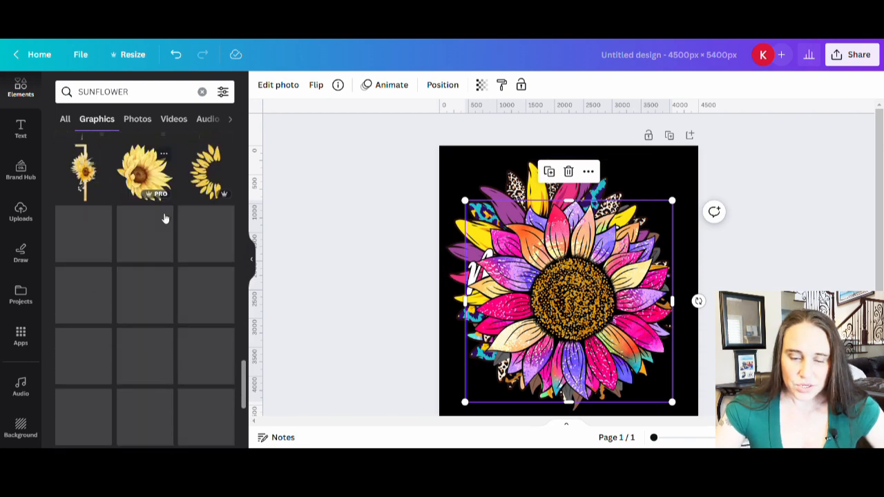
scroll(164, 217, "down", 5)
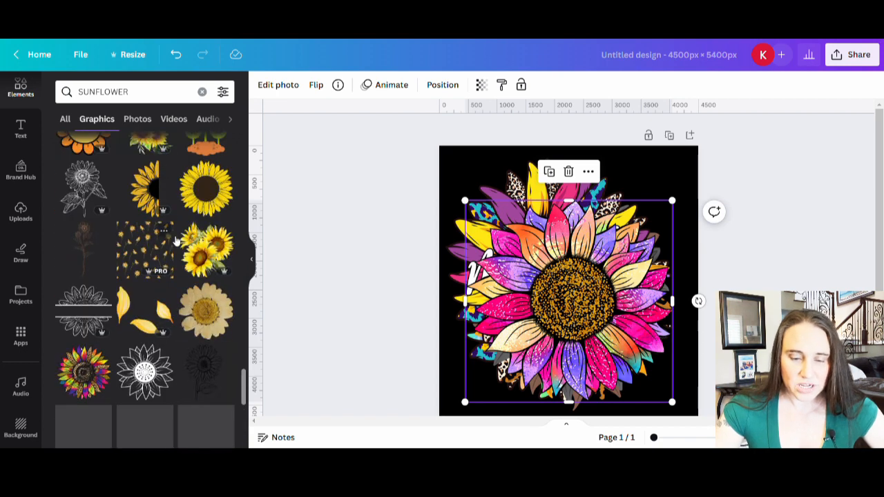
scroll(90, 237, "down", 2)
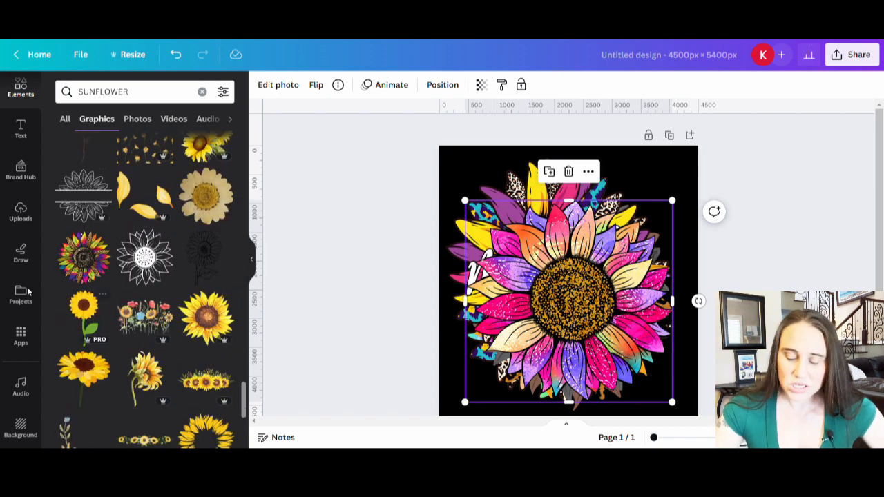
left_click(84, 269)
left_click_drag(612, 325, 598, 279)
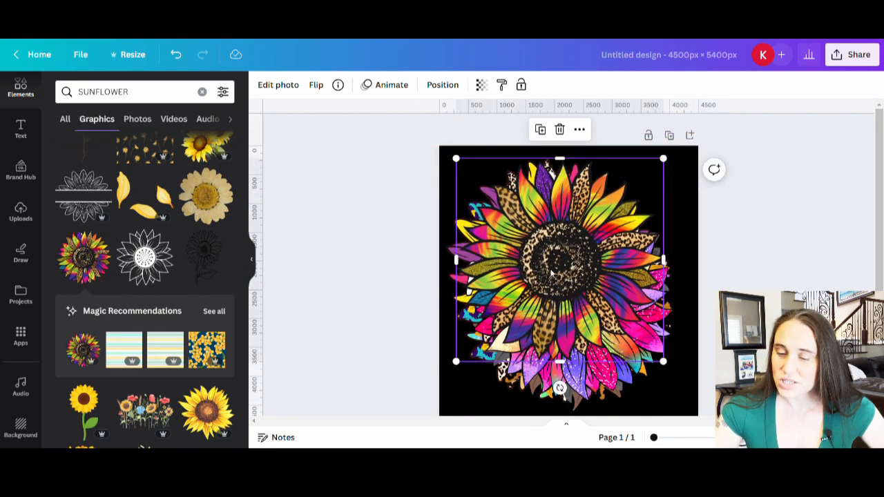
- Delete all the other sunflower graphics from the page and position the rainbow leopard sunflower in the upper middle of the black background
left_click_drag(551, 273, 586, 206)
left_click(574, 395)
key("Delete")
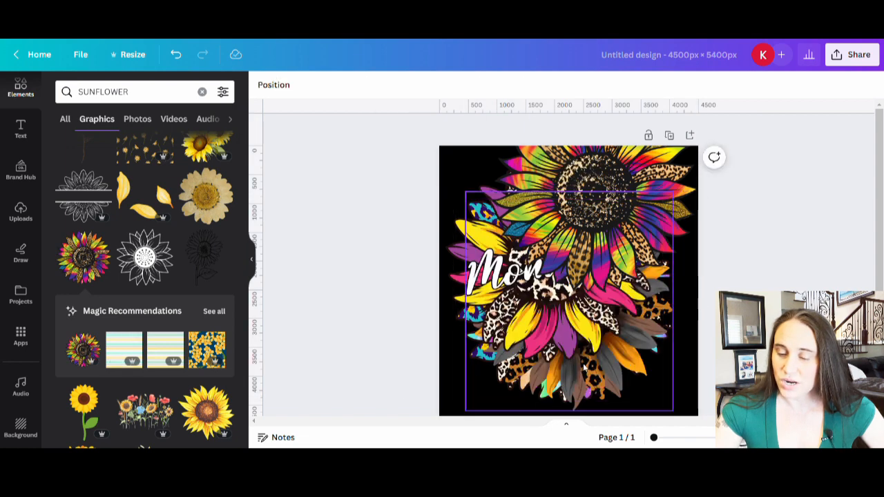
left_click(584, 368)
key("Delete")
left_click(581, 378)
key("Delete")
left_click_drag(584, 352, 172, 390)
left_click_drag(589, 231, 575, 283)
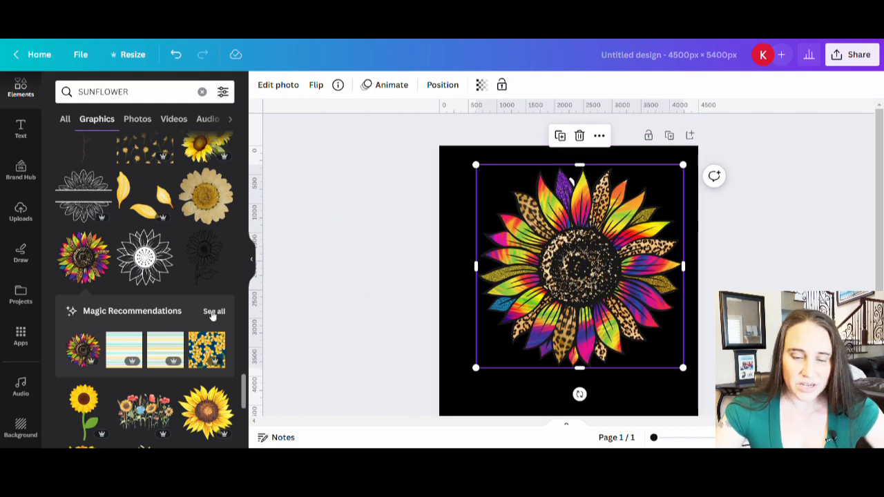
- Look through all the Magic Recommendations related to the rainbow leopard sunflower and return to the search results
left_click(214, 312)
scroll(145, 220, "down", 5)
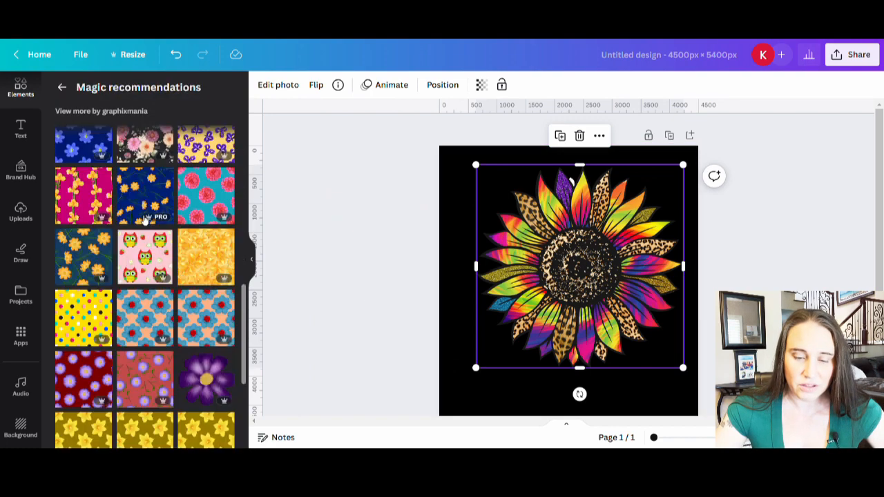
scroll(145, 220, "down", 2)
scroll(104, 208, "up", 4)
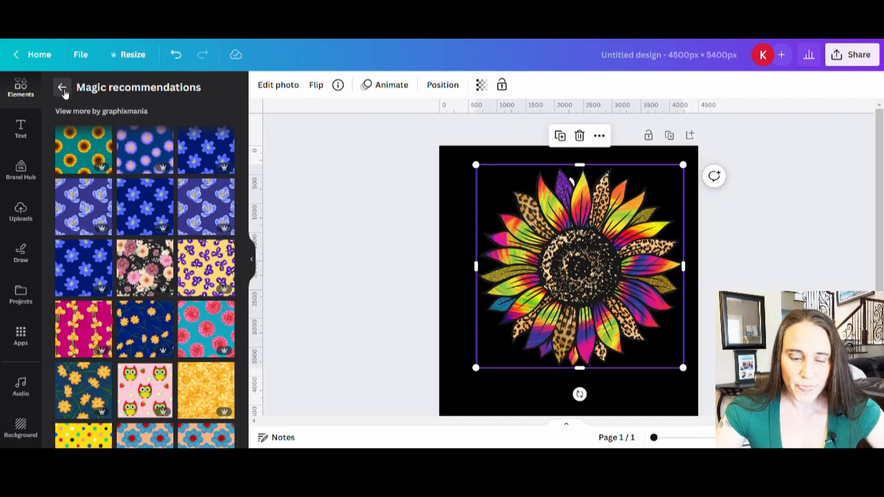
left_click(62, 90)
- Look through the remaining SUNFLOWER graphics for other usable flowers and clear the search
scroll(172, 221, "down", 8)
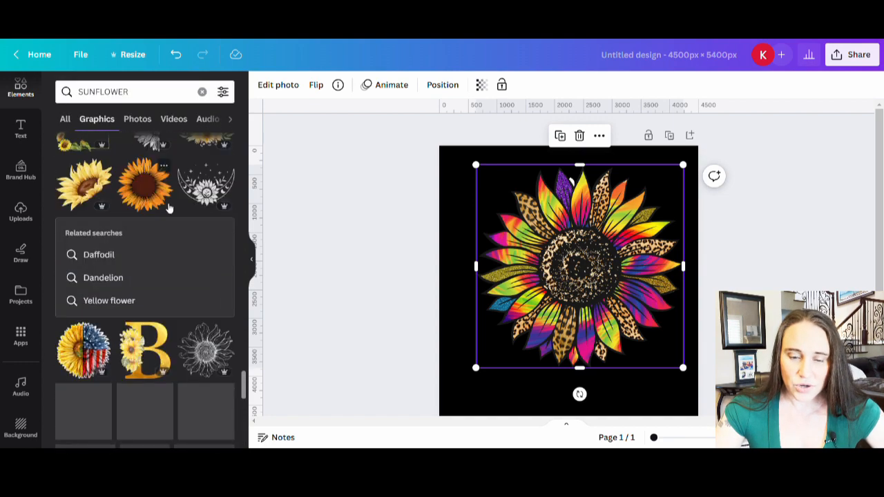
scroll(168, 207, "down", 5)
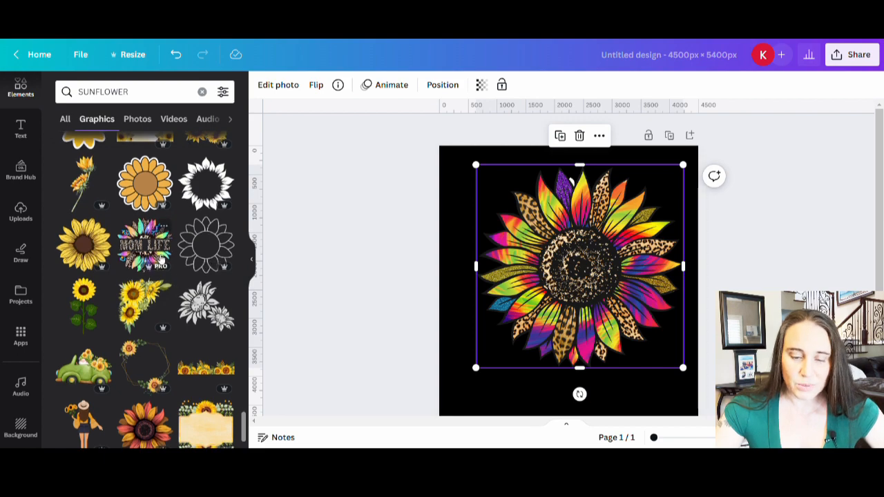
scroll(165, 251, "down", 7)
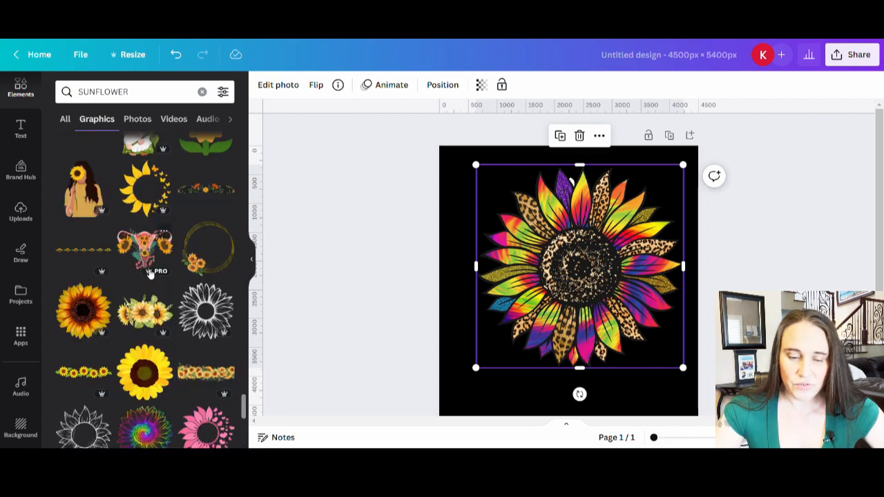
scroll(145, 272, "down", 5)
scroll(149, 271, "up", 3)
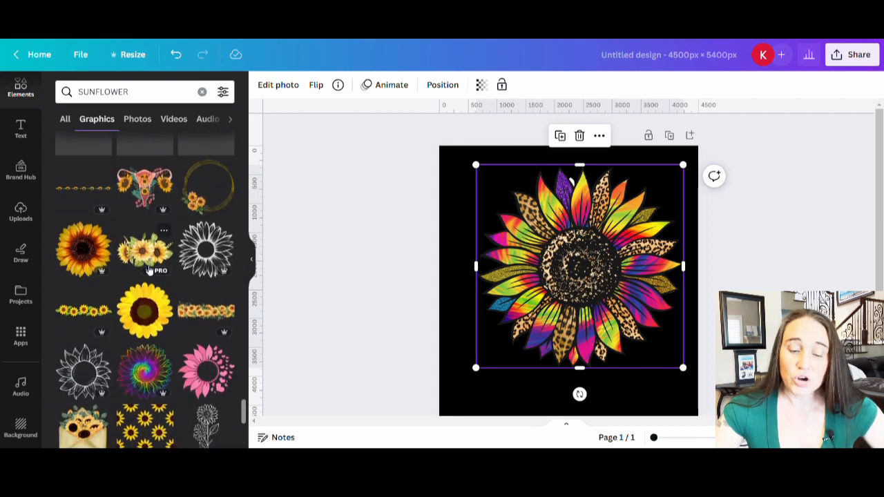
scroll(149, 270, "down", 6)
scroll(151, 290, "down", 5)
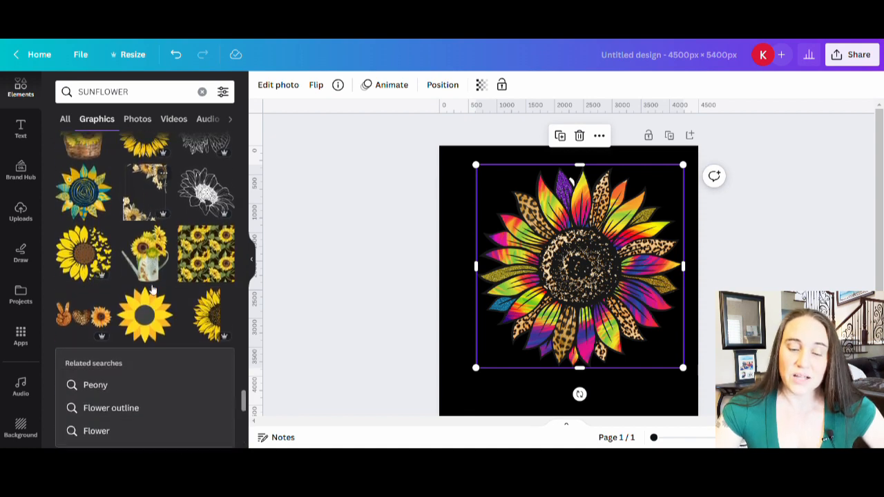
scroll(280, 321, "down", 3)
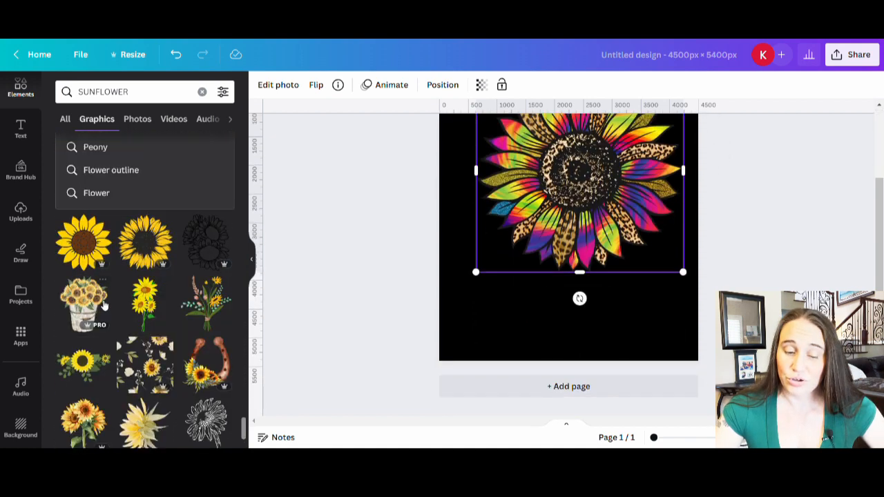
scroll(125, 301, "down", 5)
scroll(131, 304, "down", 5)
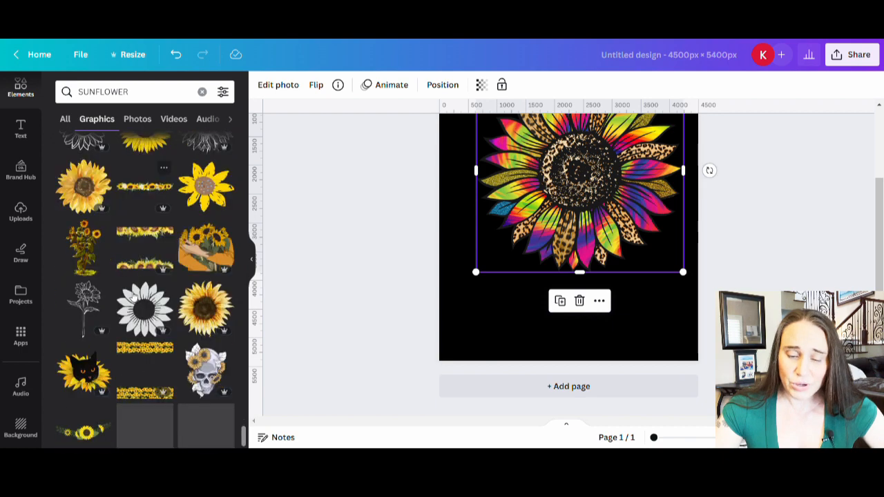
scroll(128, 313, "down", 5)
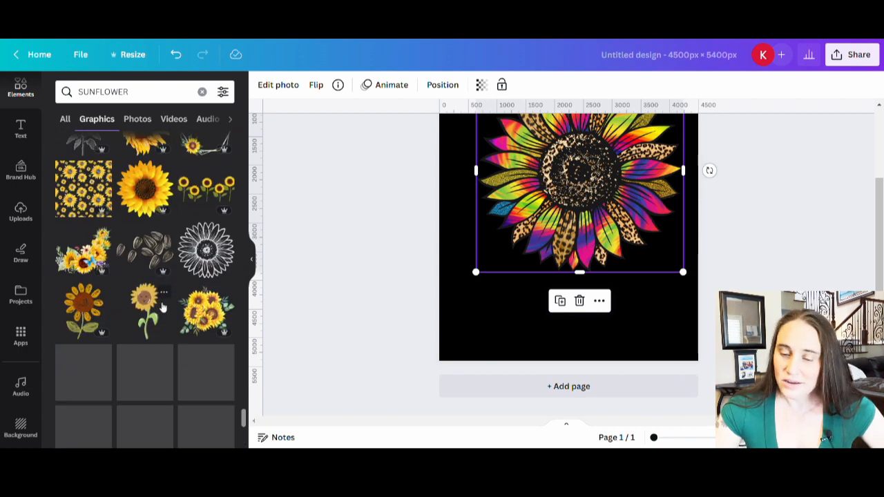
scroll(593, 290, "up", 3)
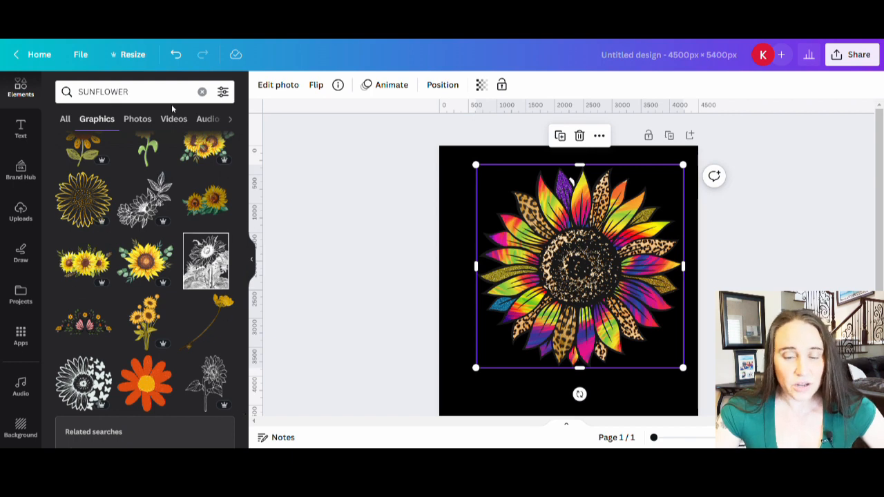
left_click(202, 91)
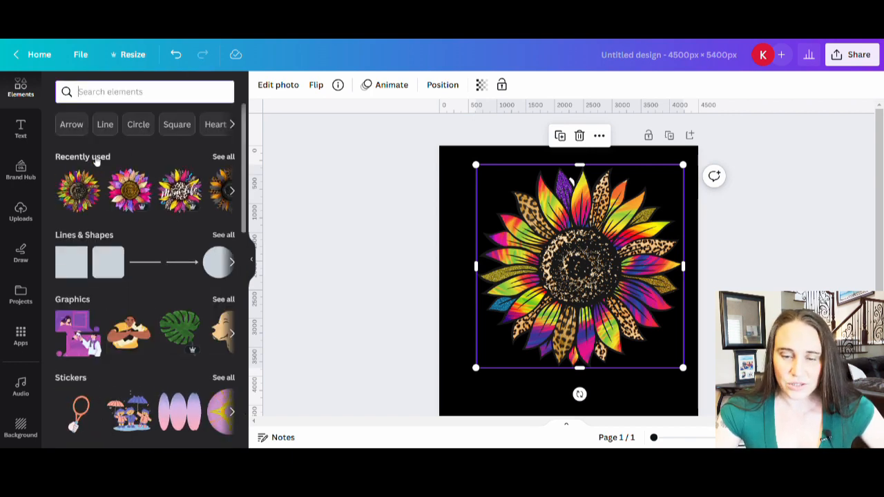
- Add the pink and purple leopard print sunflower from the recently used elements and delete the rainbow leopard sunflower from the page
left_click(223, 157)
scroll(211, 158, "down", 3)
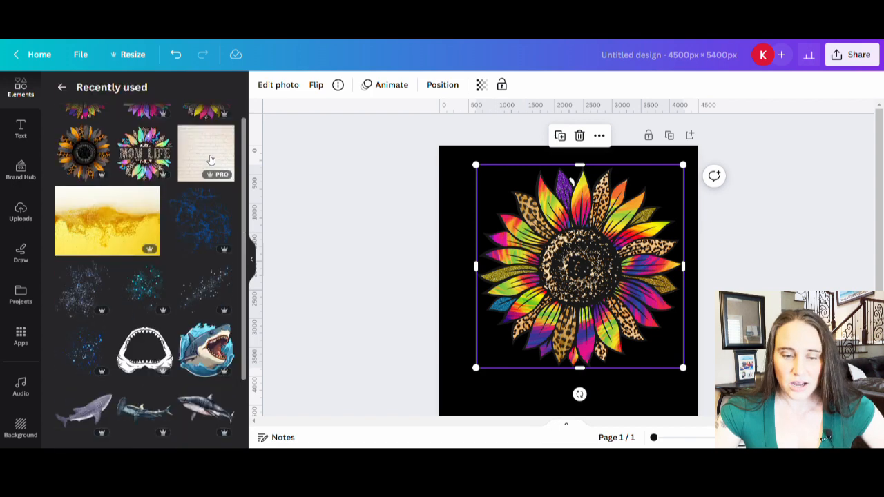
scroll(191, 178, "up", 3)
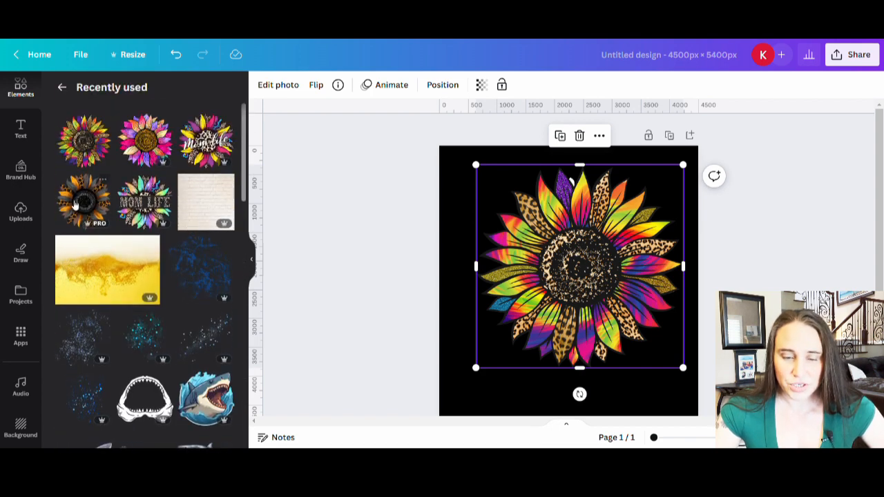
scroll(156, 201, "down", 8)
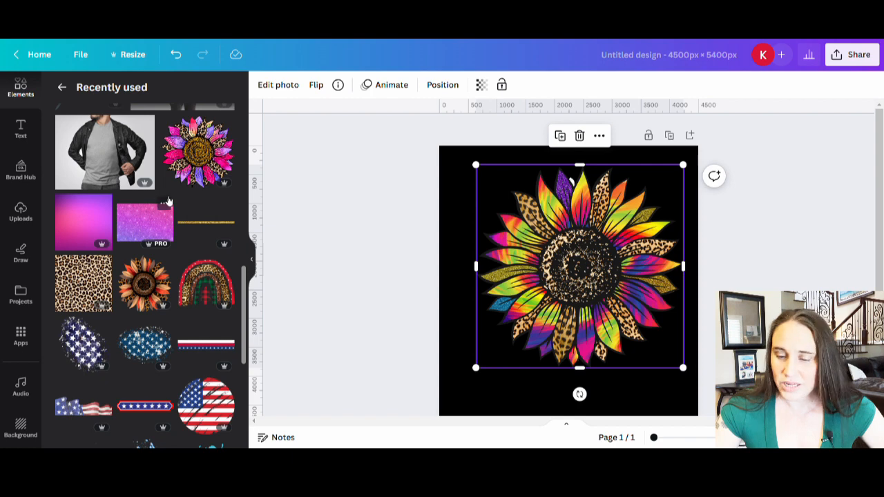
left_click(194, 172)
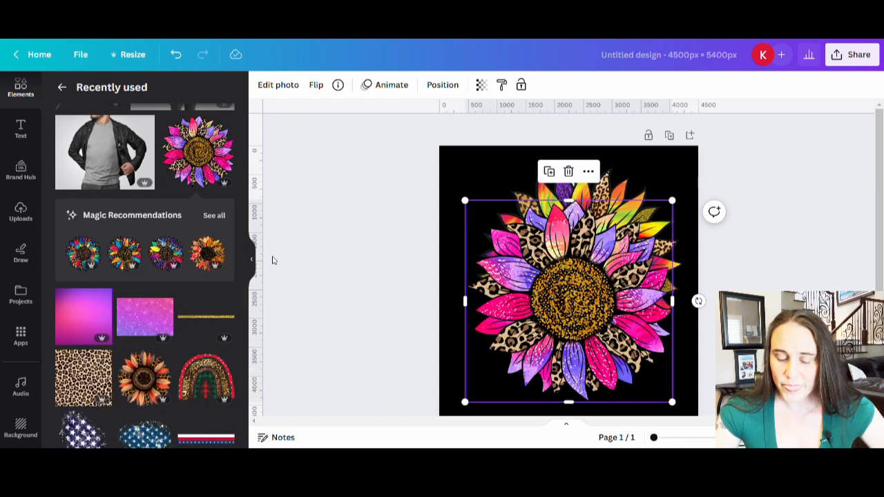
left_click(252, 259)
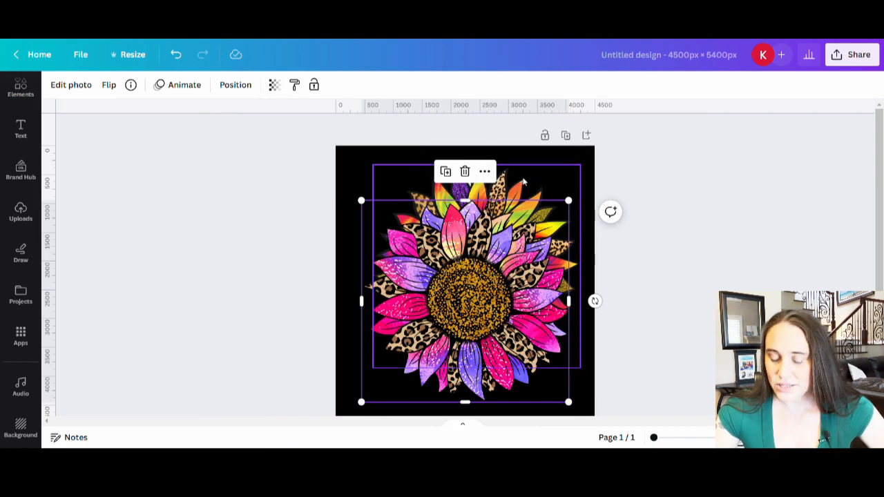
key("Delete")
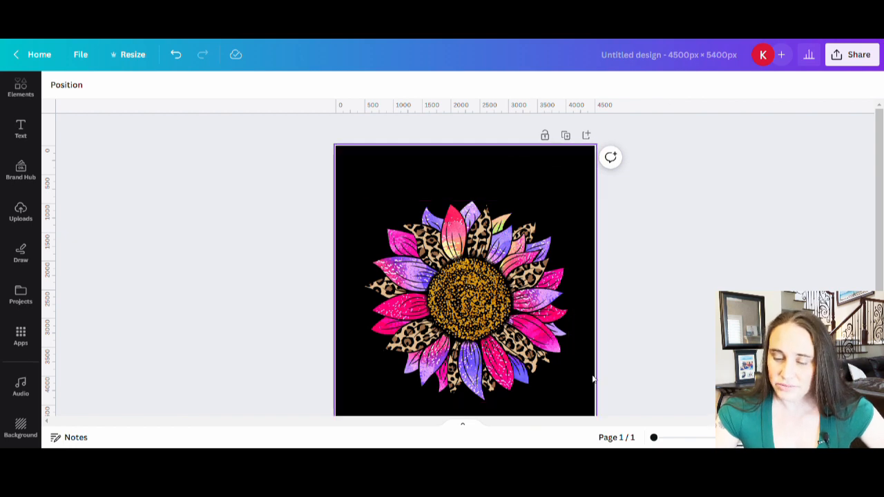
- Shrink the pink and purple sunflower to about a third of the page width and position it just left of centre in the upper half
left_click(556, 387)
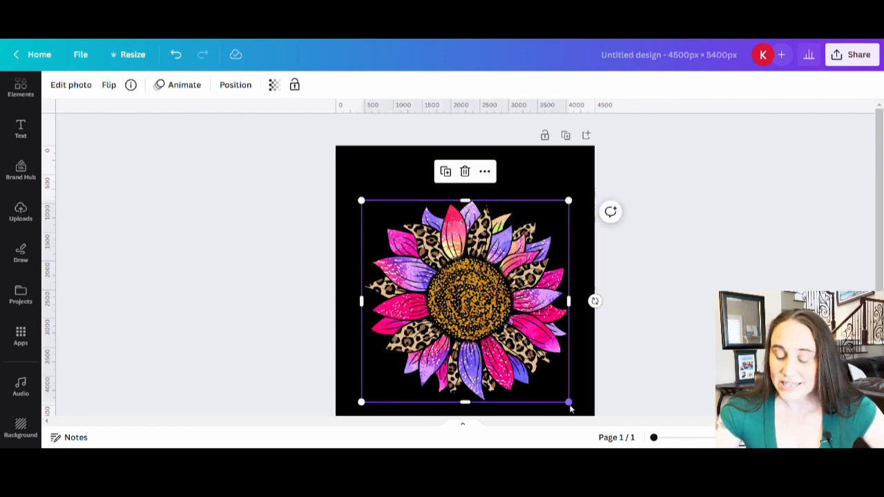
left_click_drag(569, 404, 454, 310)
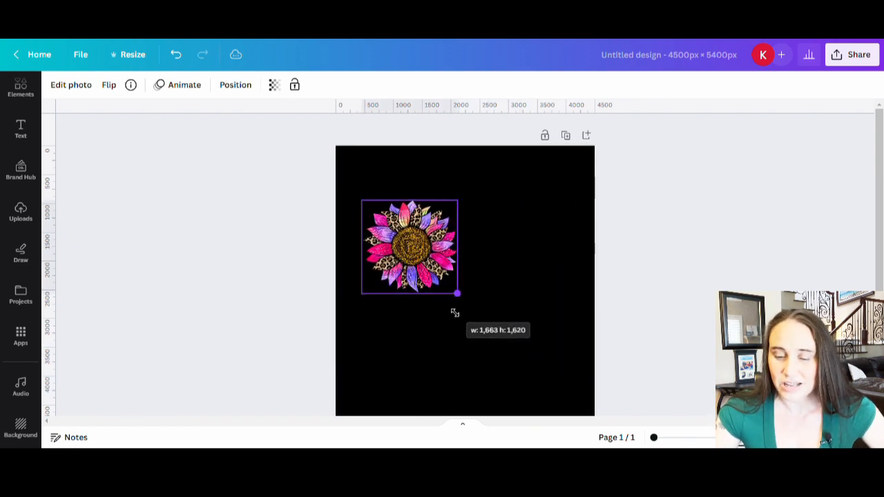
left_click(475, 334)
mouse_move(428, 231)
left_mouse_down()
mouse_move(444, 234)
mouse_move(436, 228)
left_mouse_up()
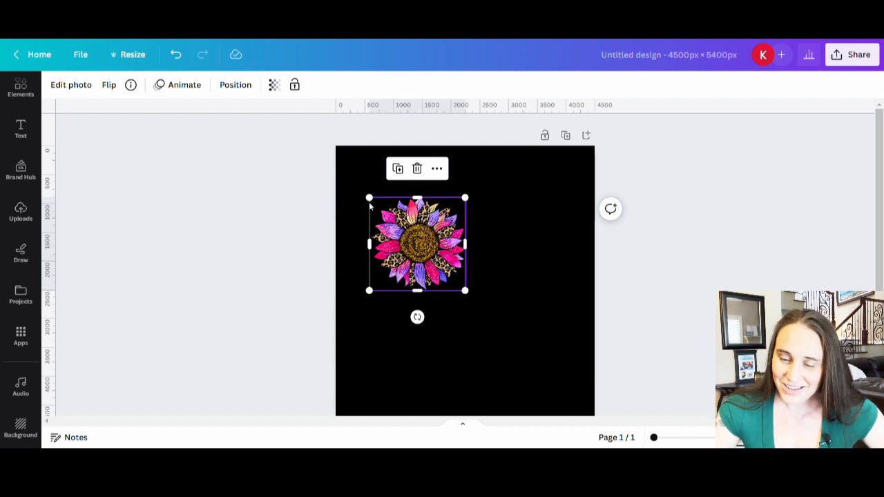
left_click_drag(373, 202, 399, 223)
left_click_drag(435, 257, 436, 240)
left_click_drag(466, 269, 483, 288)
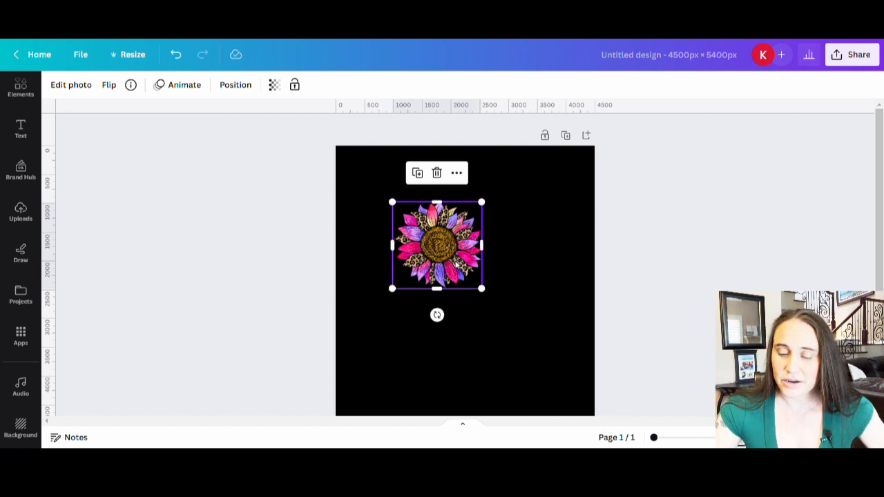
left_click(504, 376)
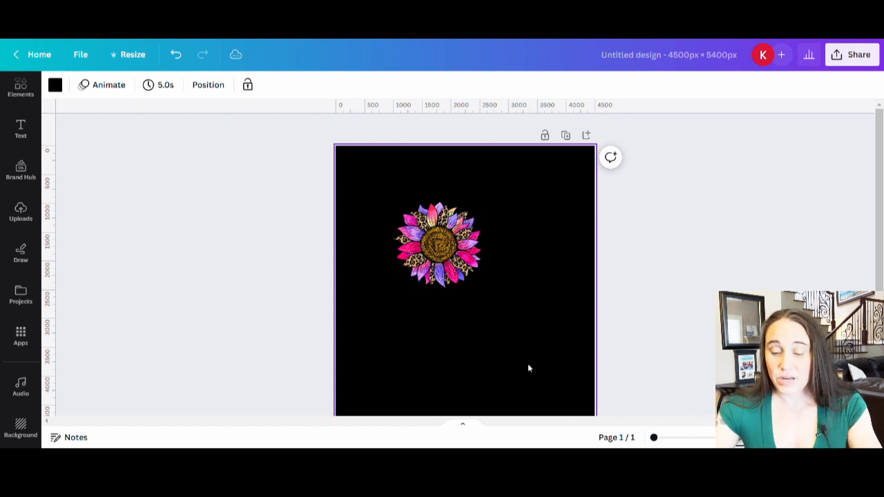
- Add a text box reading 2024 to the page
key("t")
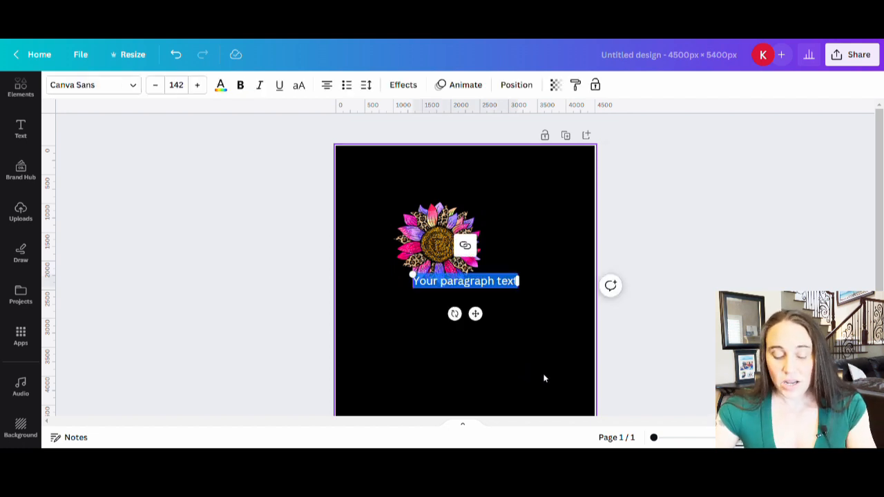
type("2024")
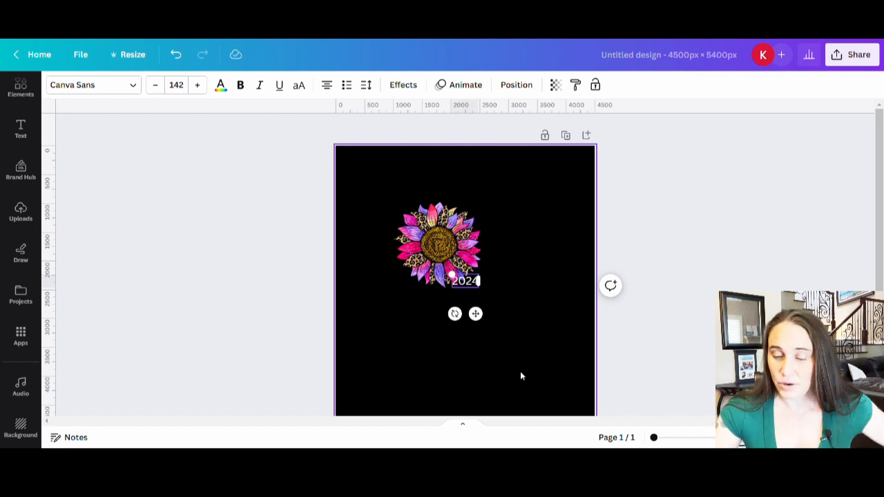
left_click(485, 320)
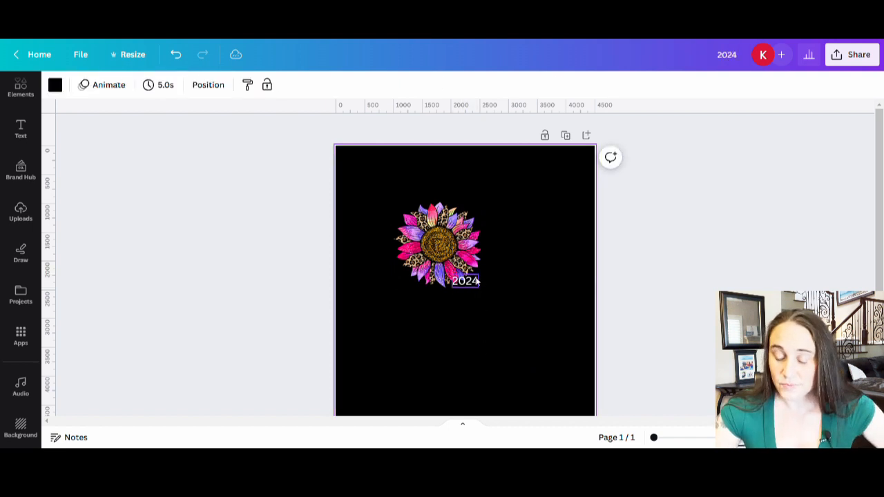
- Enlarge the 2024 text to a font size of about 1255 and centre it horizontally over the sunflower
left_click_drag(449, 283, 594, 396)
left_click_drag(502, 373, 448, 344)
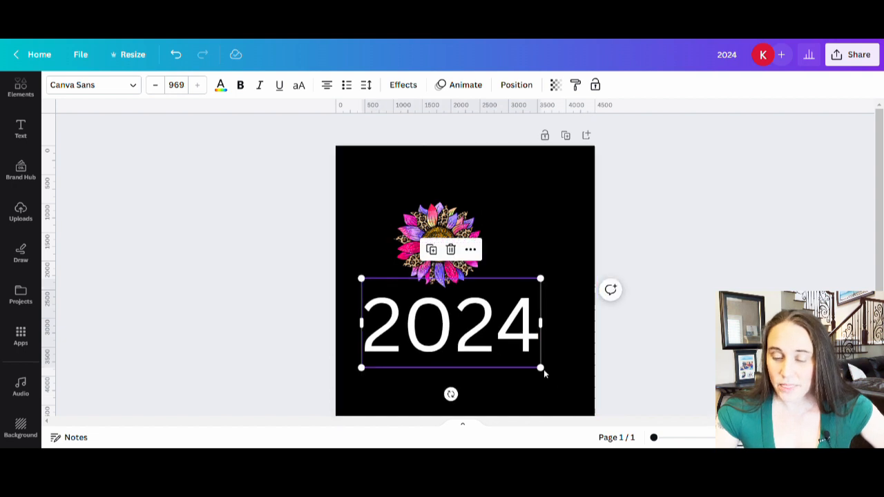
left_click_drag(539, 367, 584, 399)
left_click_drag(360, 387, 348, 393)
left_click_drag(529, 384, 538, 369)
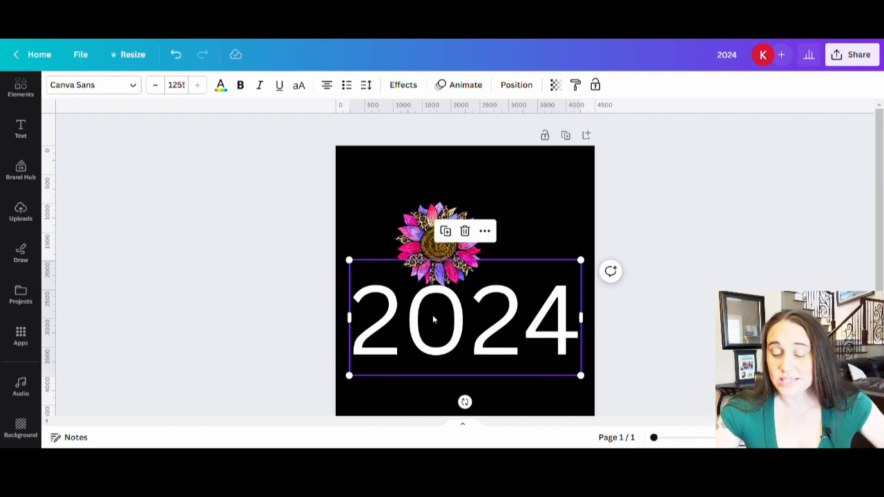
left_click_drag(534, 347, 538, 272)
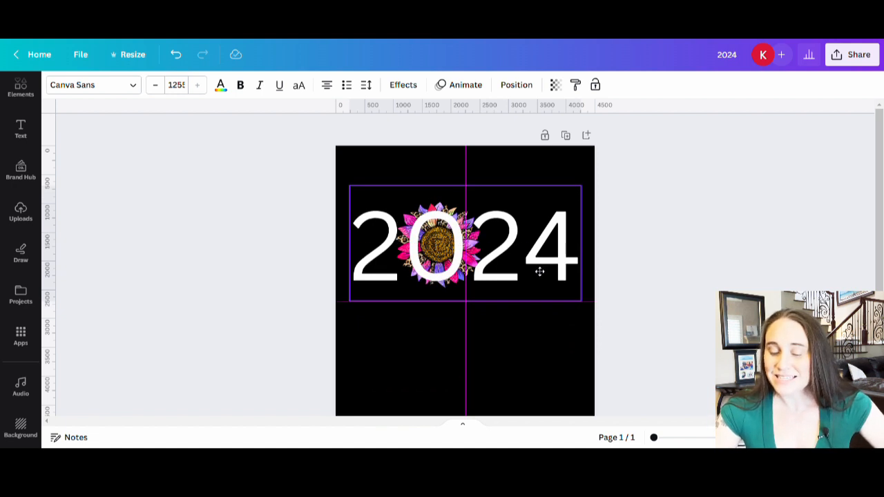
left_click_drag(540, 271, 535, 270)
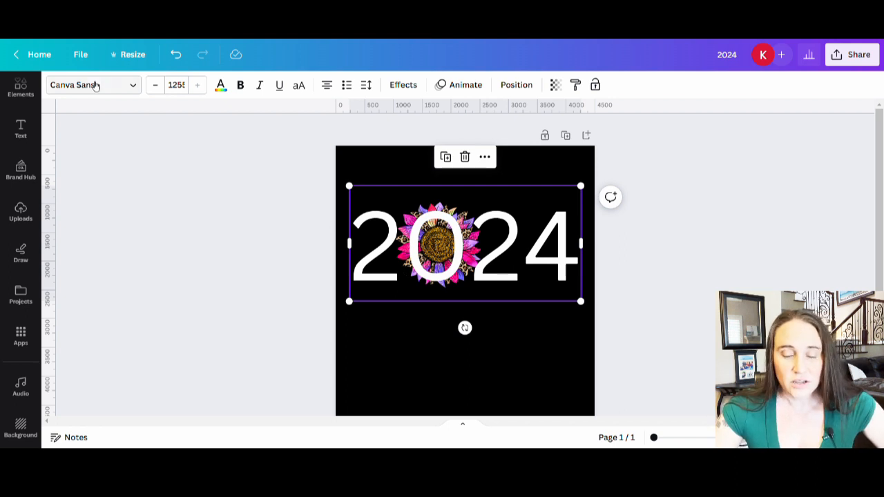
- Try Anteb Bold and Cerebri Bold on the 2024 text, and set it to Mont Bold from a font search for BOLD
left_click(97, 92)
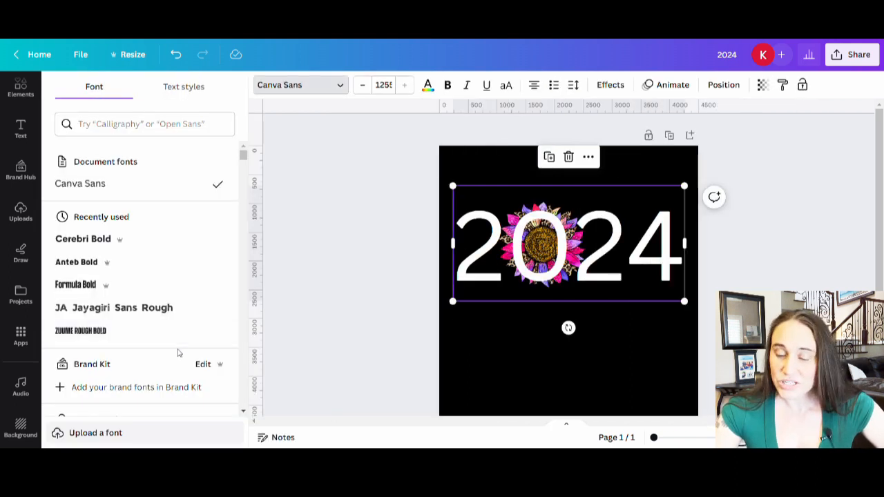
left_click(83, 264)
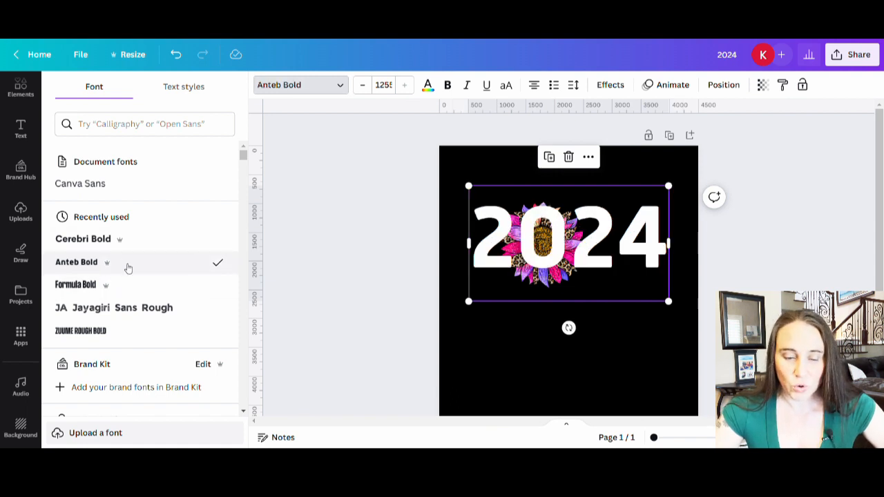
scroll(83, 275, "down", 5)
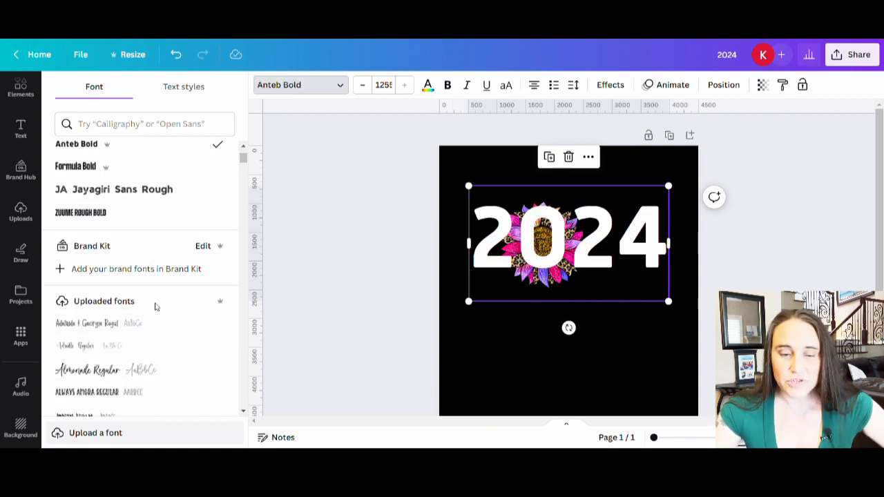
left_click(128, 130)
type("BOLD")
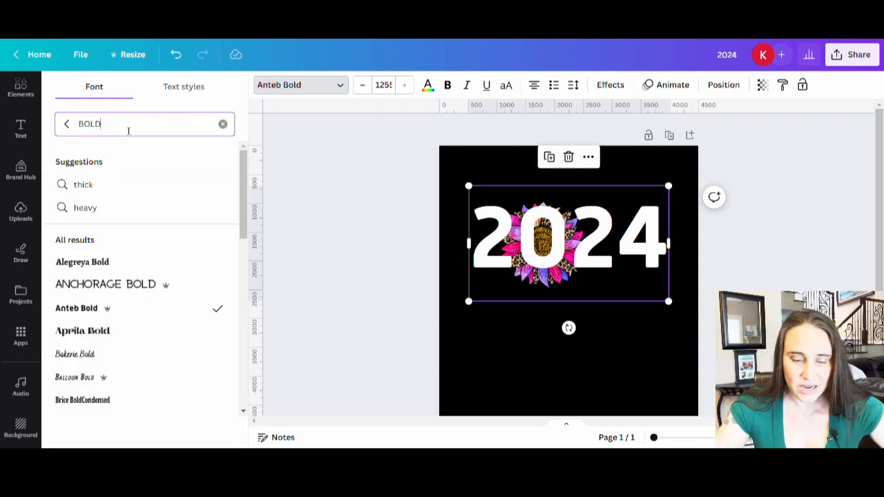
scroll(207, 255, "down", 3)
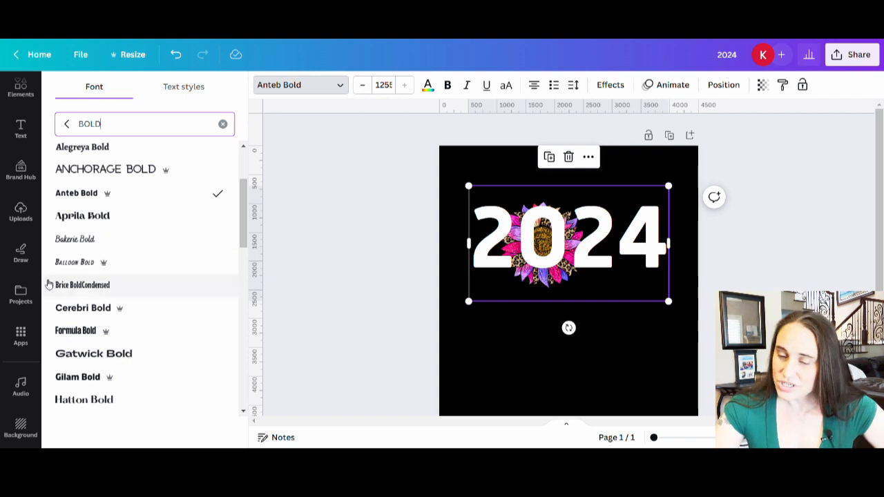
left_click(58, 312)
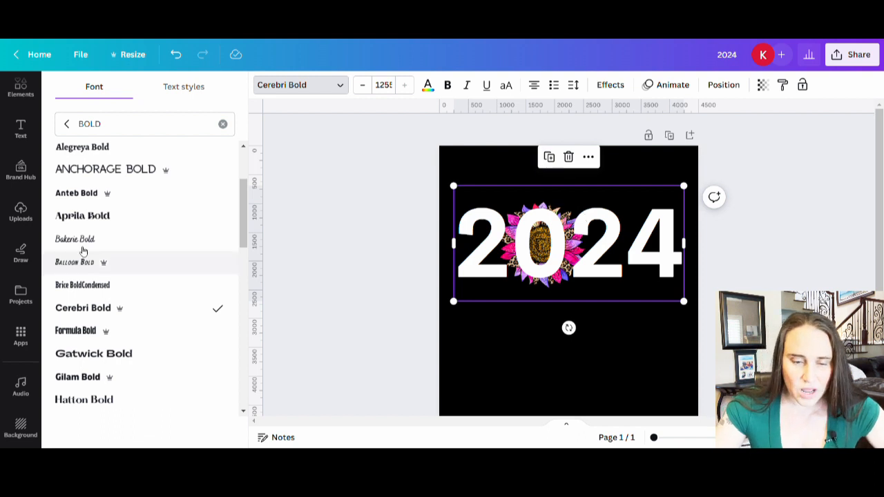
scroll(133, 194, "down", 2)
scroll(135, 189, "down", 1)
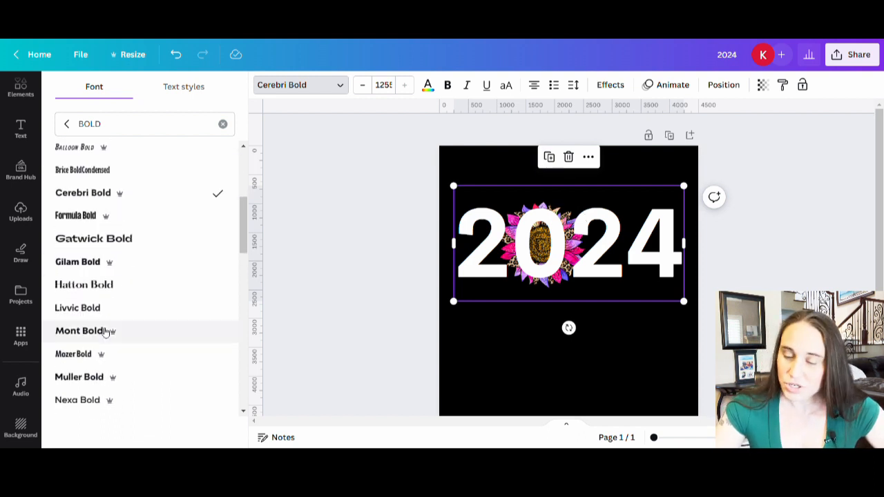
left_click(96, 337)
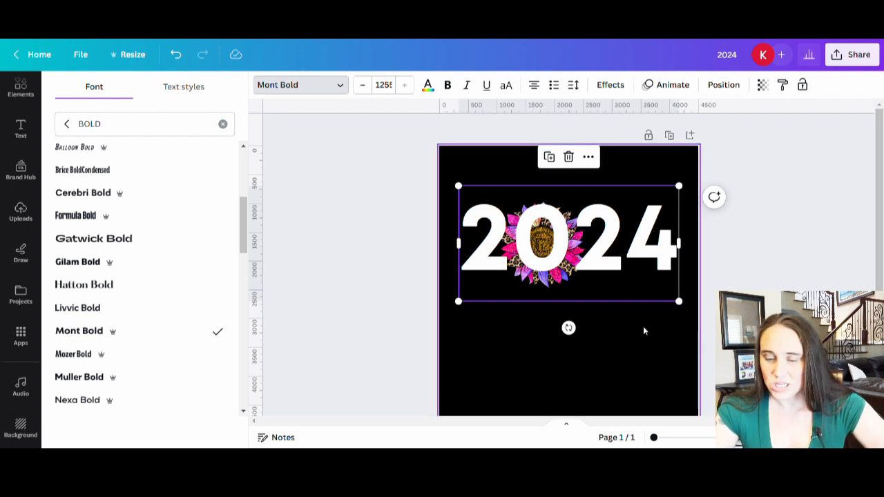
- Enlarge the 2024 text to nearly the full page width, font size about 1430, and centre it over the sunflower
left_click_drag(459, 301, 449, 320)
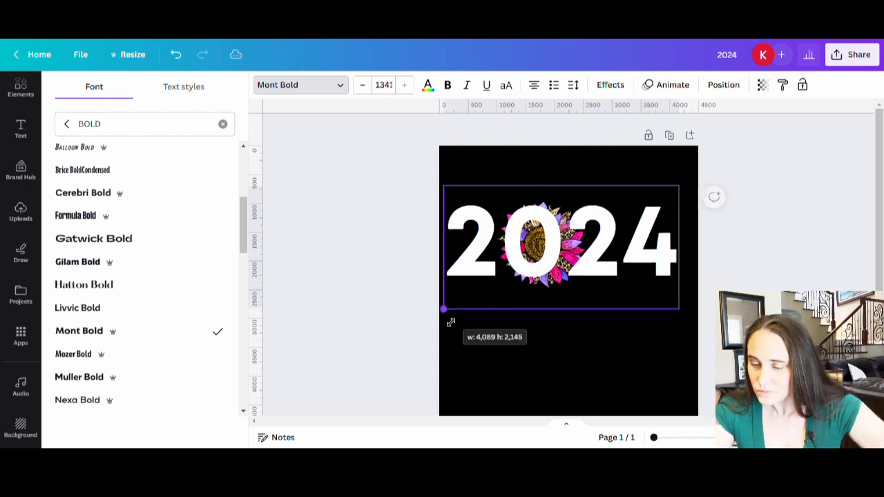
left_click_drag(681, 310, 692, 333)
left_click_drag(628, 282, 626, 279)
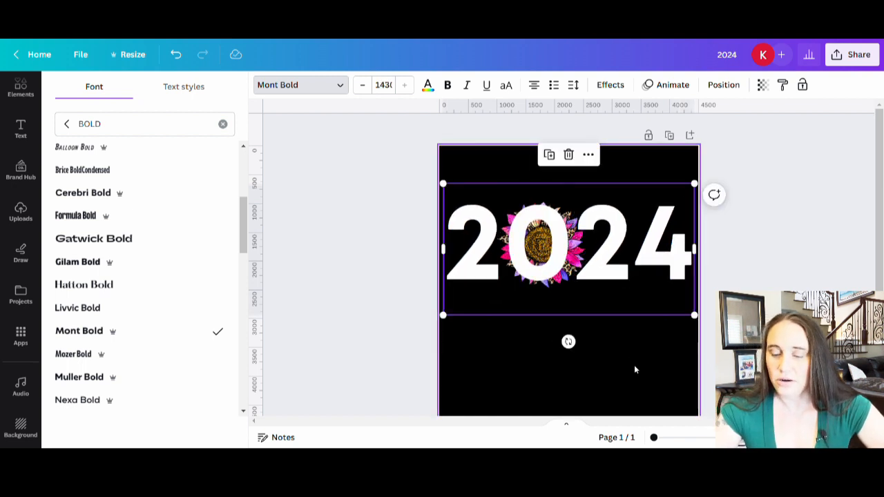
left_click(579, 422)
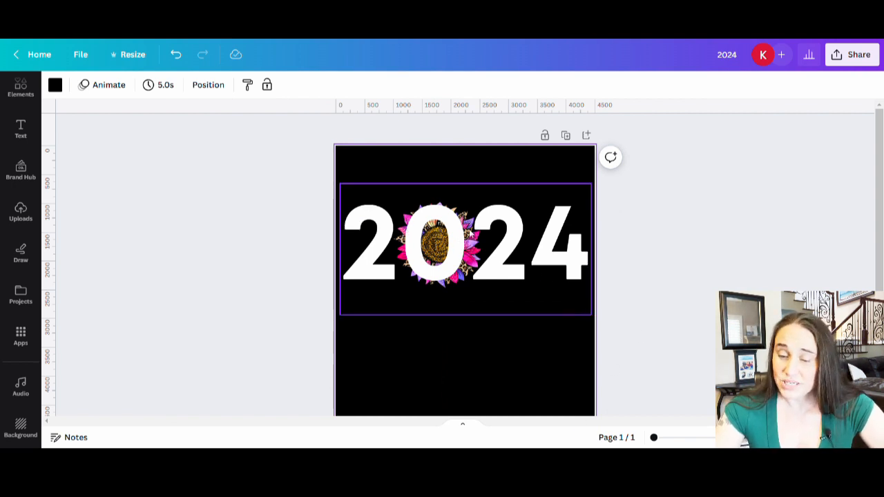
- Replace the 0 in 2024 with a blank gap for the sunflower and widen the text box so all digits fit on one line
left_click(469, 235)
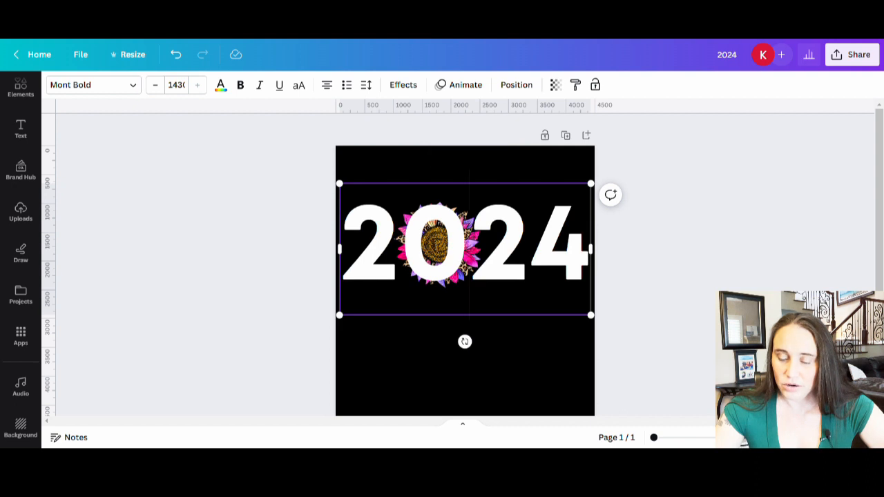
key("shift+Left")
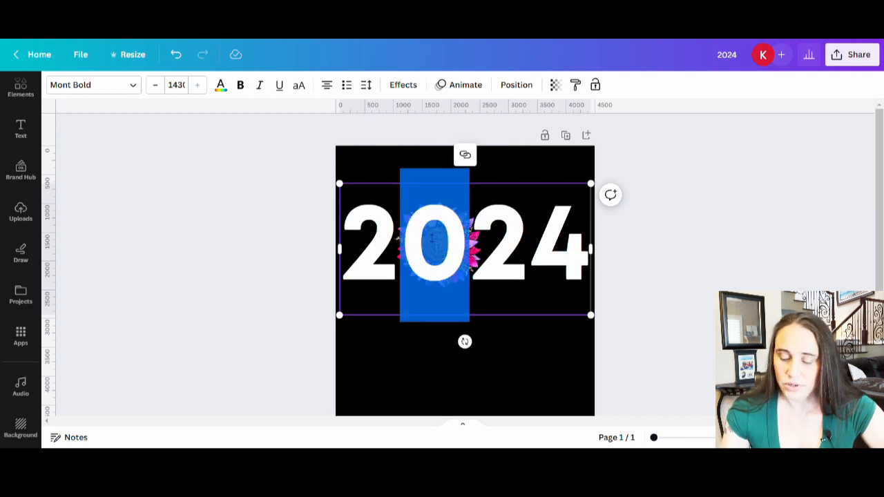
key("BackSpace")
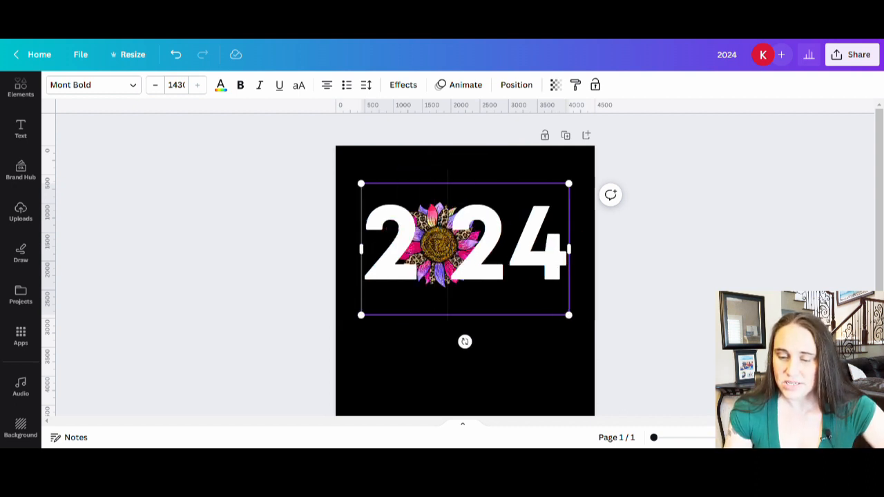
key("Return")
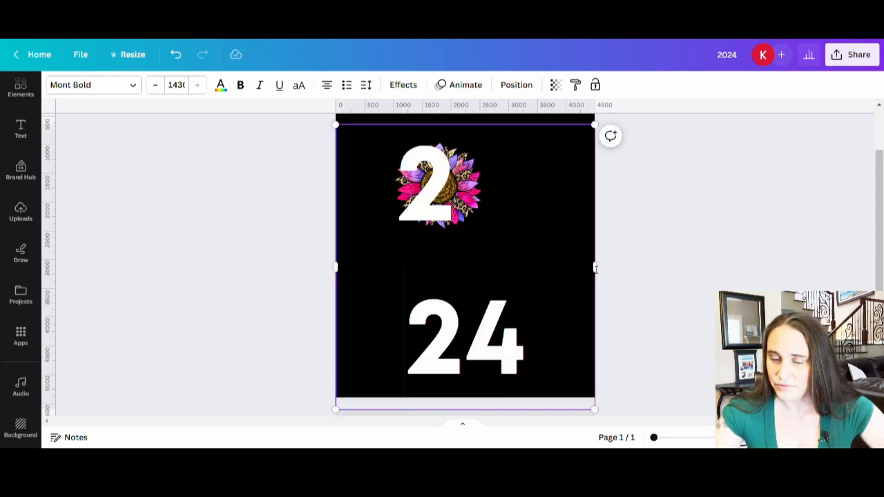
left_click_drag(607, 273, 615, 270)
left_click(478, 364)
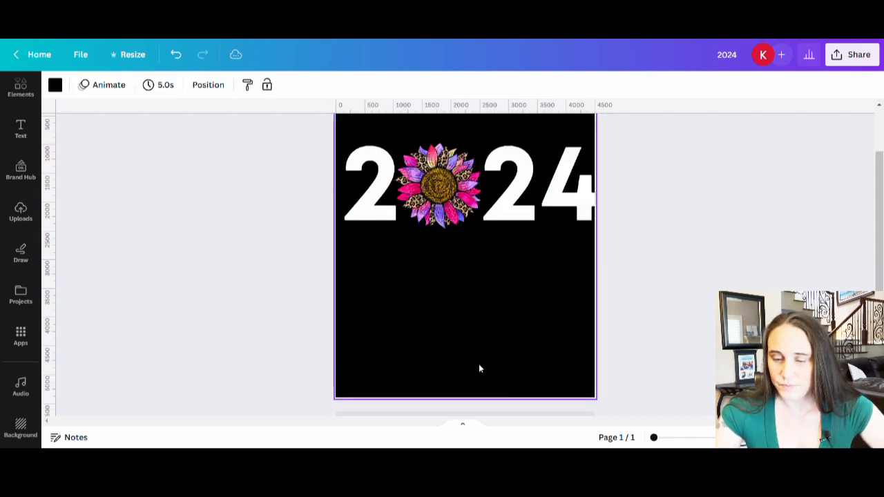
- Move the gapped 2024 text so it is centred horizontally on the page with the sunflower between the two 2s
scroll(520, 326, "up", 1)
left_click(539, 252)
left_click_drag(540, 254, 538, 256)
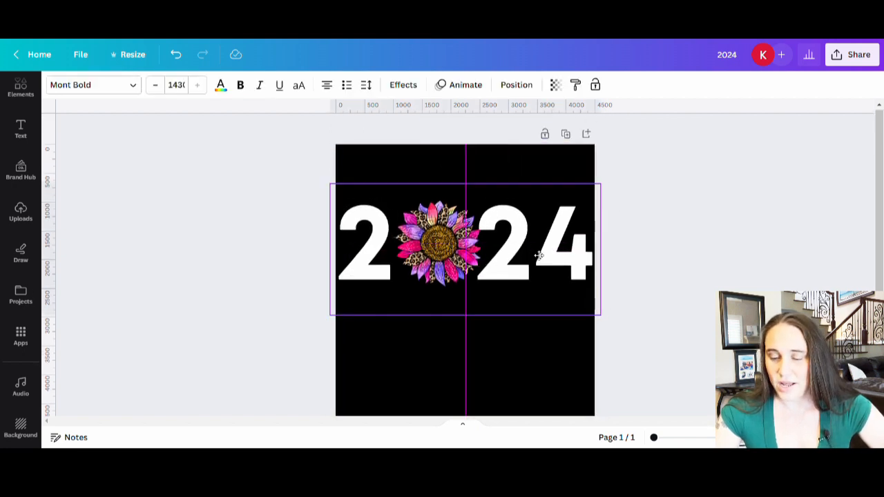
- Shrink the gapped 2024 text to font size about 1343 and centre it horizontally on the page with a small margin each side
left_click(564, 380)
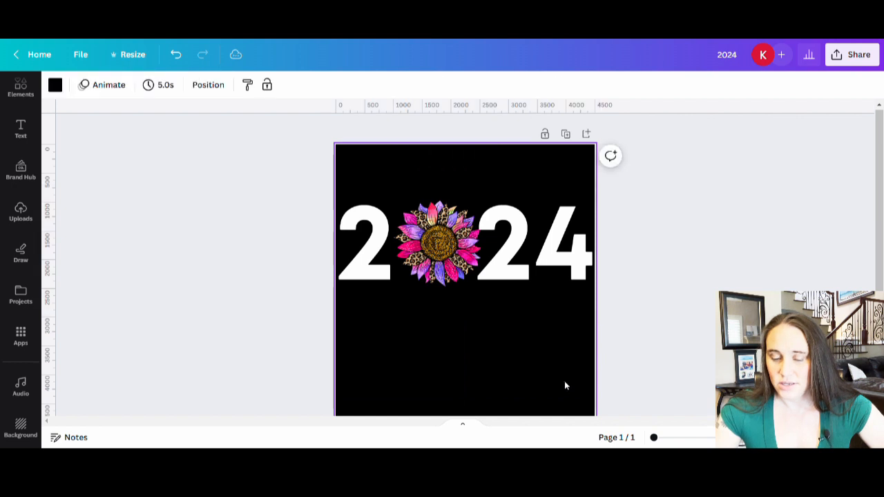
left_click(427, 310)
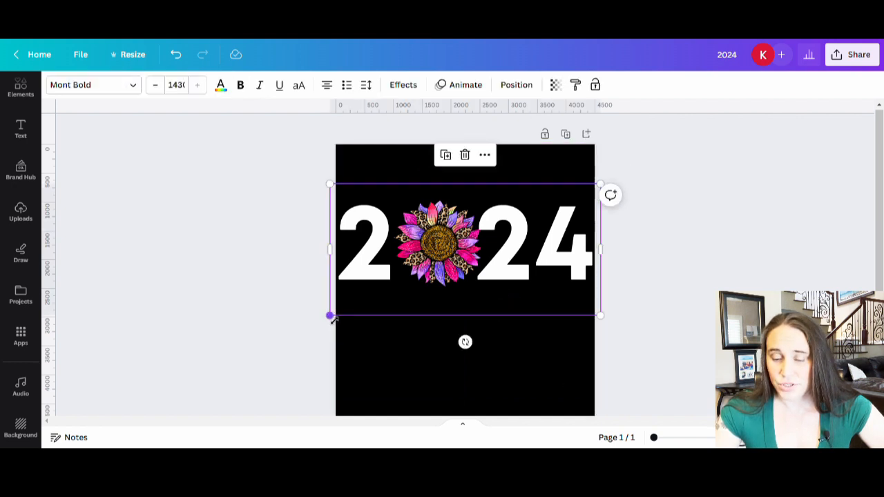
left_click_drag(330, 316, 377, 286)
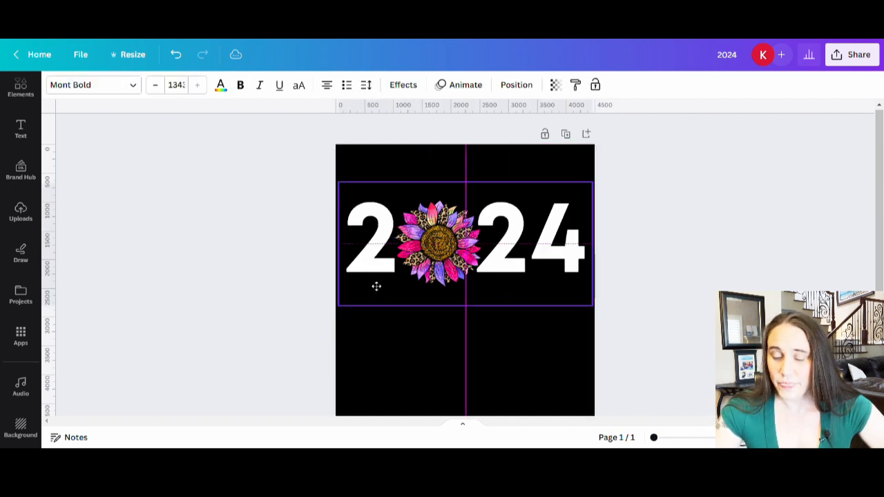
left_click(527, 393)
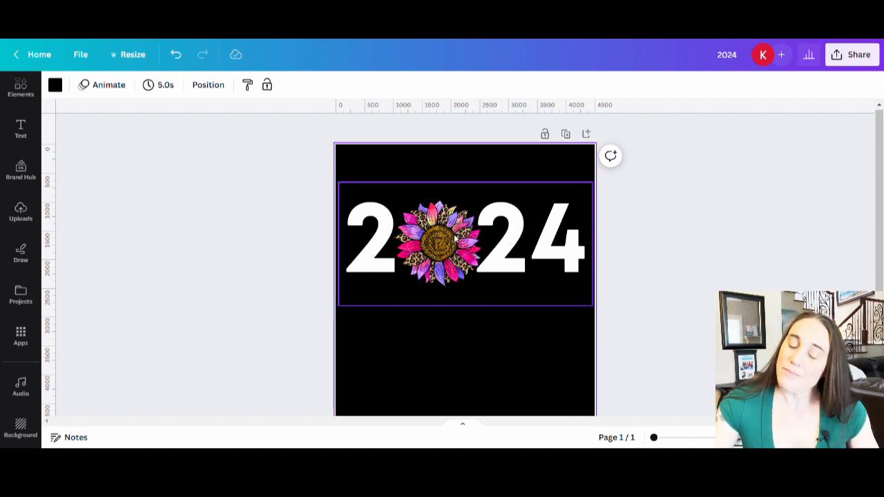
left_click(519, 239)
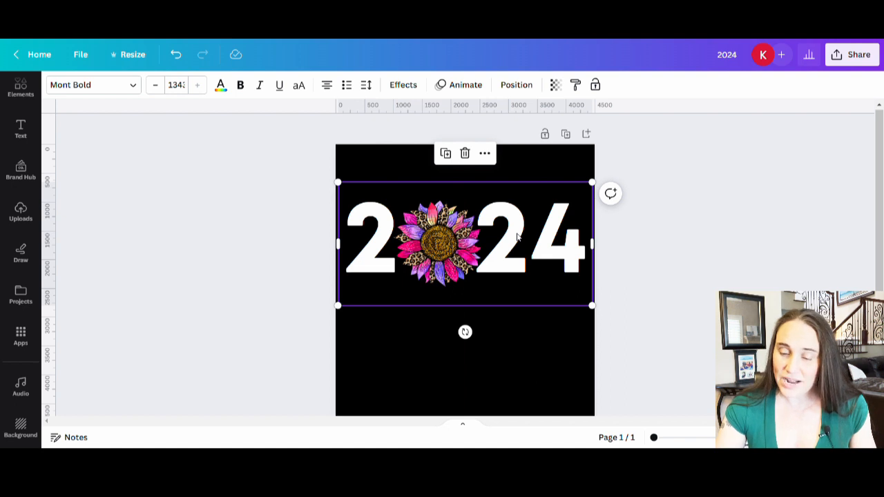
left_click(505, 381)
- Shrink the sunflower so it fits in the gap between the two 2s without touching the digits
left_click(443, 243)
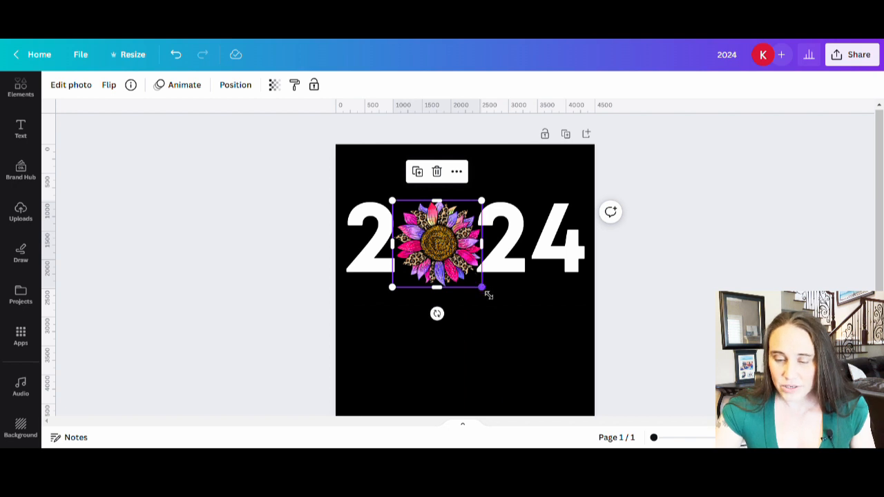
left_click_drag(482, 287, 475, 290)
left_click(474, 294)
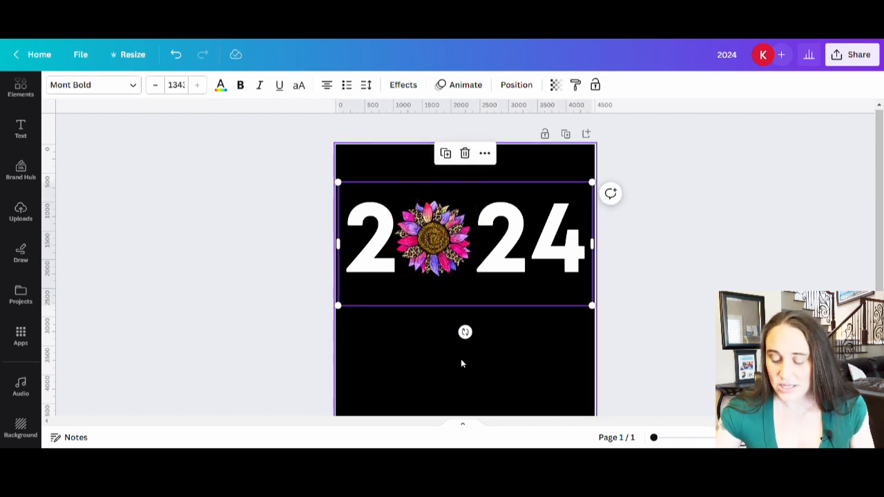
left_click(444, 253)
key("Escape")
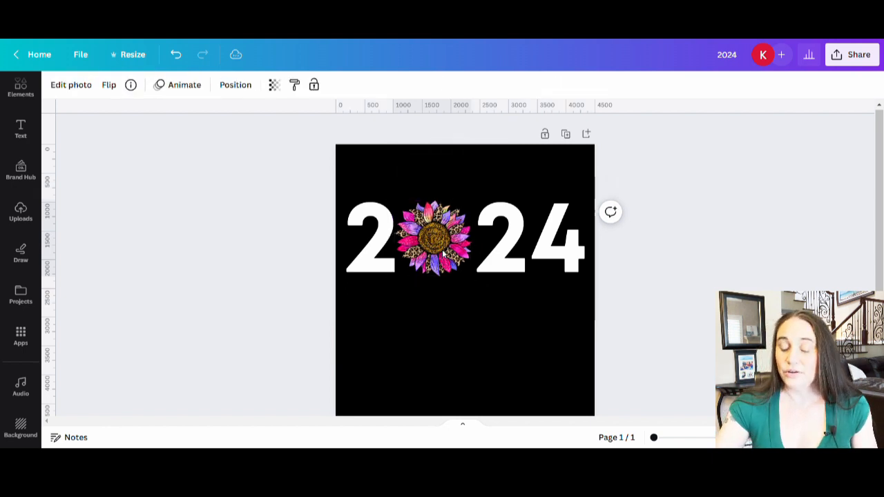
left_click(443, 254)
left_click(518, 356)
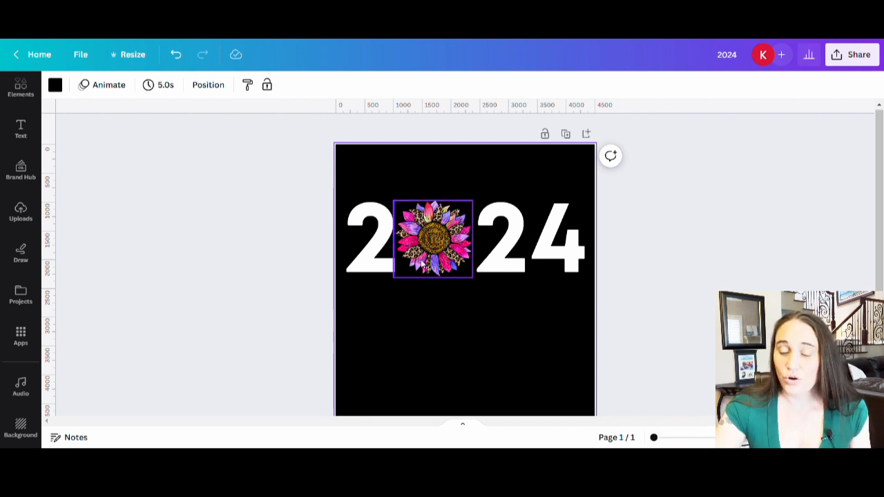
- Duplicate the gapped 2024 text below the original and set the copy's font to Formula Bold
left_click(509, 239)
left_click_drag(509, 239, 520, 340)
double_click(519, 340)
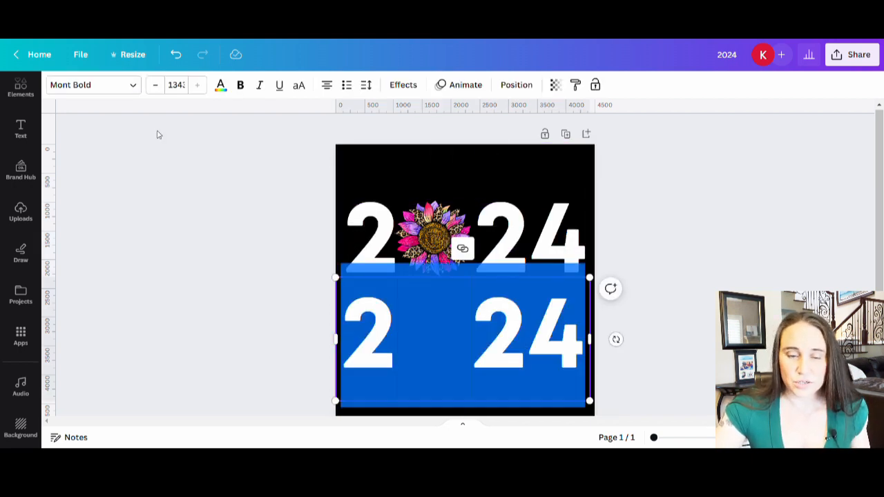
left_click(123, 86)
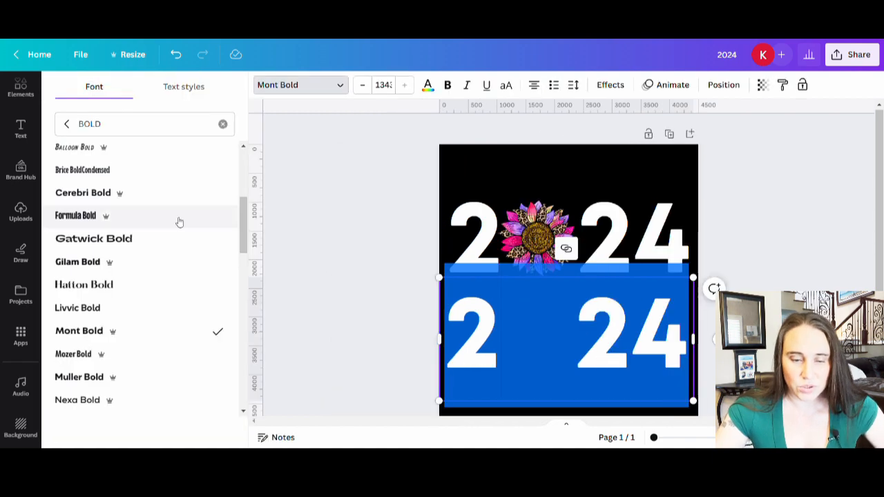
left_click(79, 219)
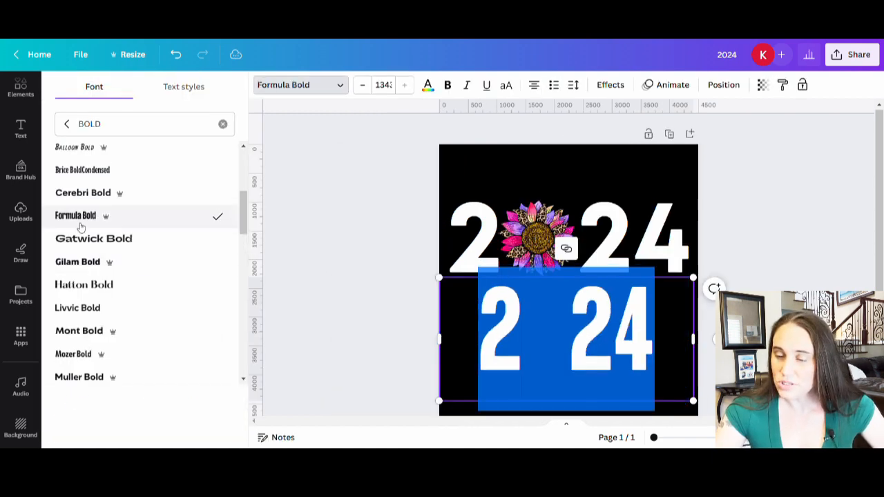
left_click(622, 161)
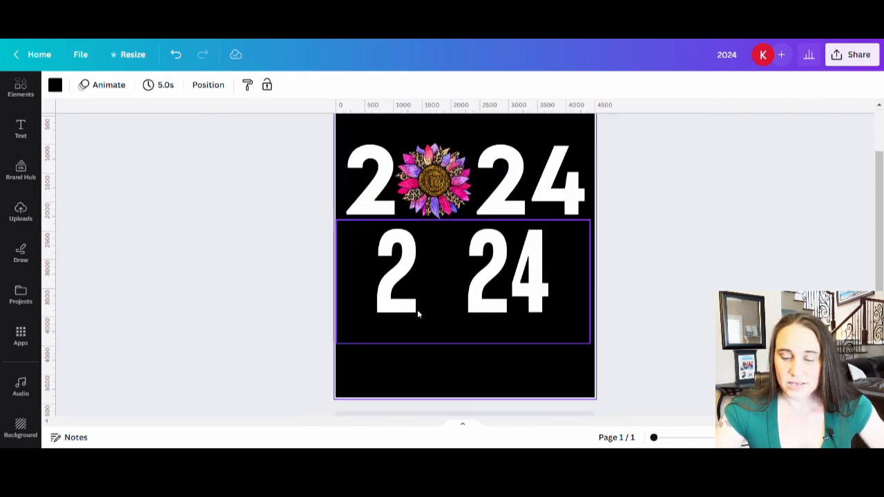
- Enlarge the Formula Bold copy until its digits span nearly the full page width, font size about 1845
left_click(417, 314)
left_click_drag(337, 345, 302, 359)
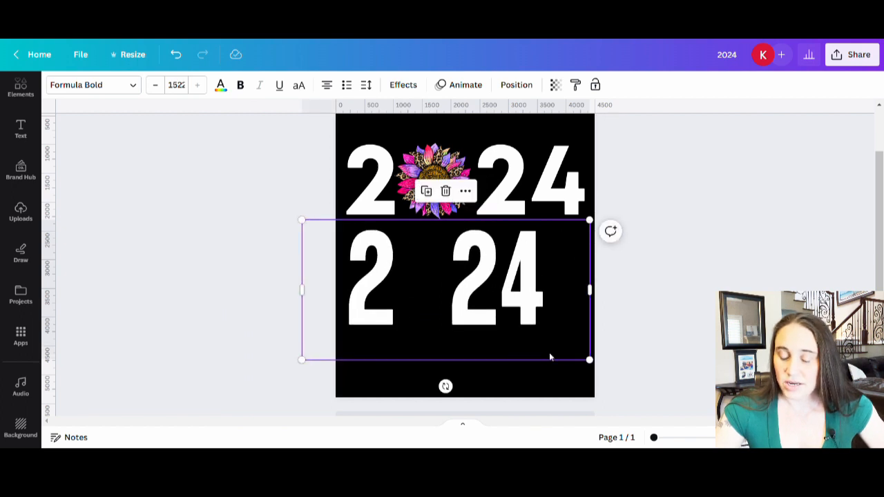
left_click_drag(598, 368, 635, 421)
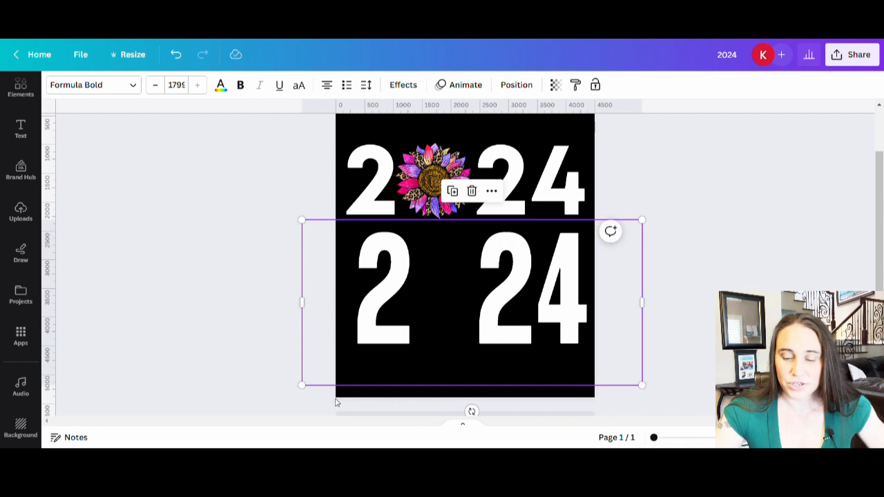
left_click_drag(302, 386, 293, 390)
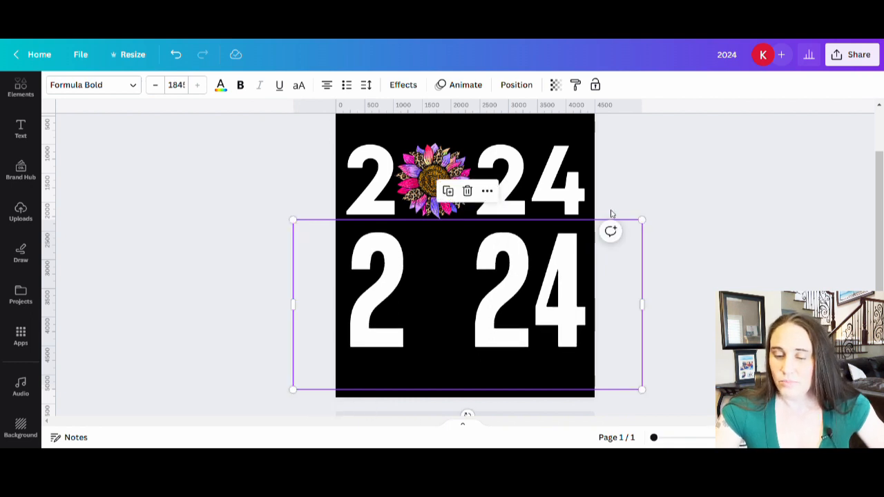
left_click(704, 191)
- Move the sunflower into the gap of the Formula Bold copy and reduce that text to font size about 1529
left_click_drag(436, 171, 442, 290)
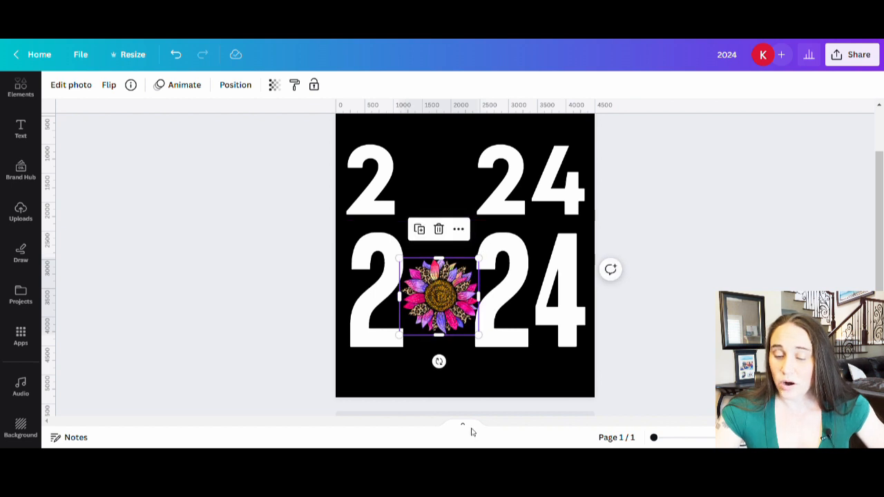
left_click(564, 373)
left_click_drag(646, 395, 582, 359)
left_click_drag(487, 300, 509, 316)
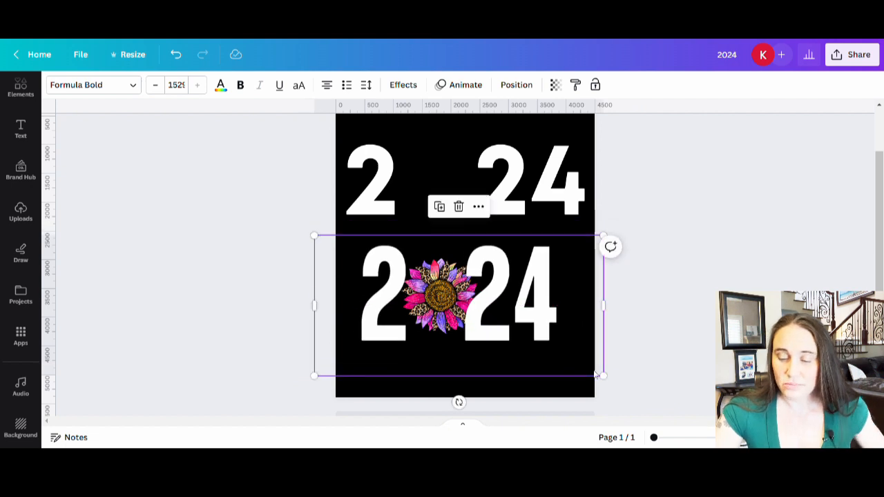
- Widen the gap in the Formula Bold copy with extra space and centre the text horizontally on the page
double_click(445, 293)
left_click(448, 294)
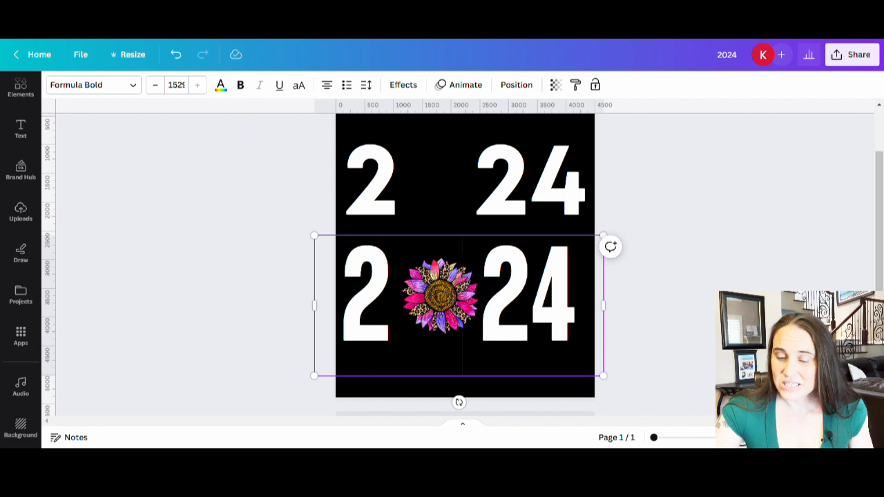
left_click(657, 295)
left_click_drag(545, 317, 554, 318)
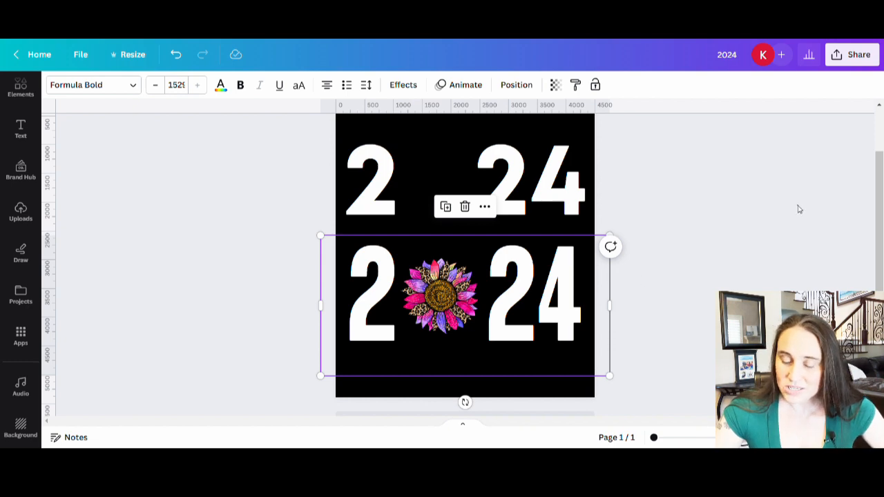
- Enlarge the sunflower to fill the gap between the two 2s of the Formula Bold text and centre it there
left_click(440, 297)
left_click_drag(480, 336, 449, 334)
left_click_drag(380, 351, 395, 337)
left_click_drag(441, 298, 439, 304)
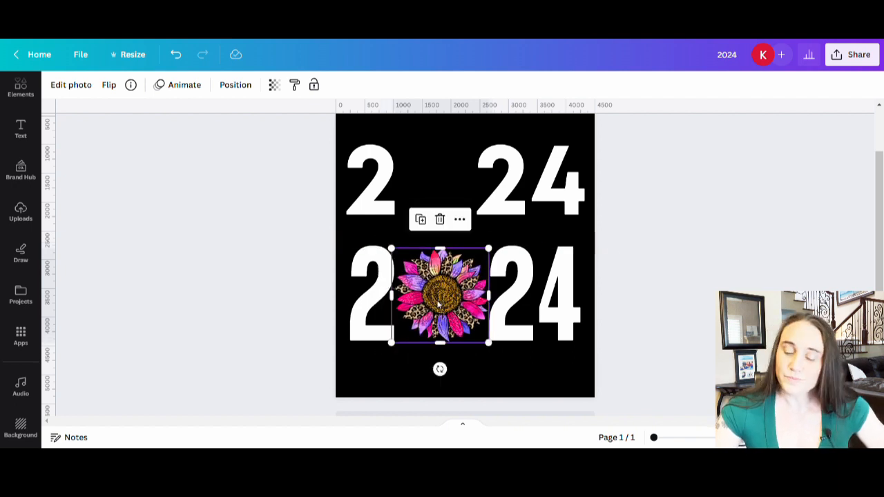
left_click(647, 301)
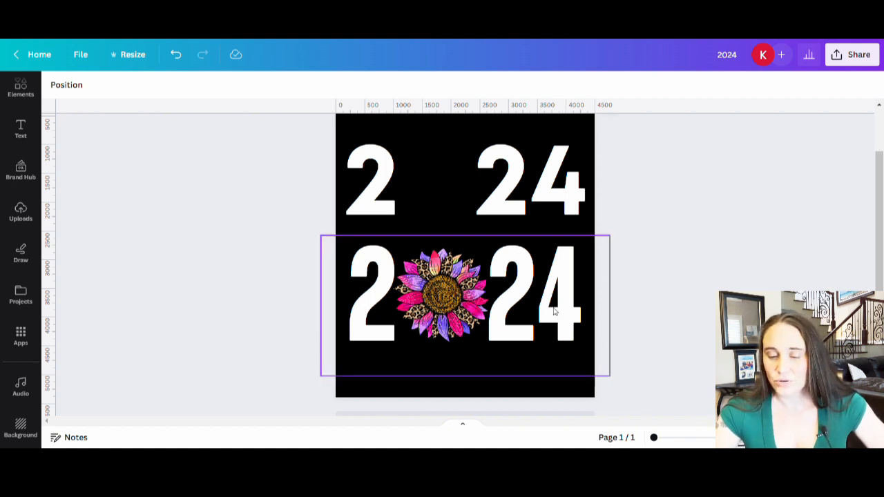
- Move the sunflower back into the gap of the upper Mont Bold text and delete the Formula Bold copy
left_click_drag(437, 323, 430, 207)
left_click(541, 337)
key("Delete")
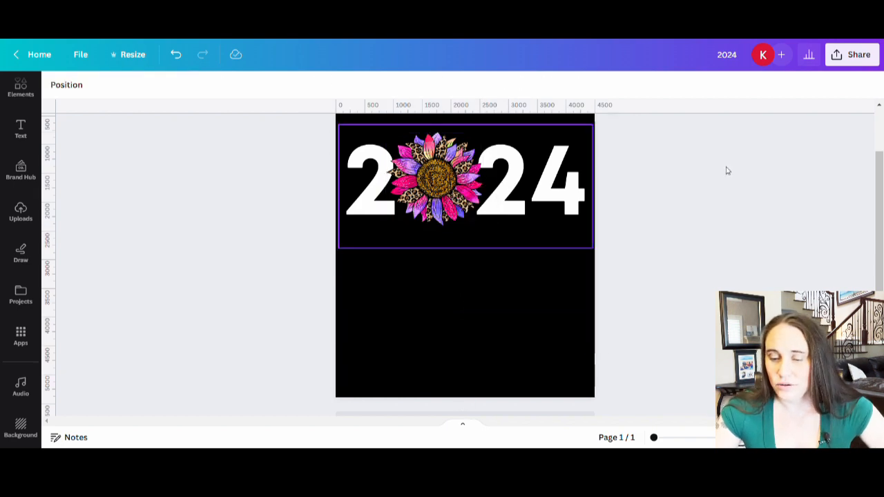
- Take the sunflower out of the 2024 text, add a second page and move the sunflower onto it, leaving only the digits on page 1
left_click_drag(474, 227, 480, 344)
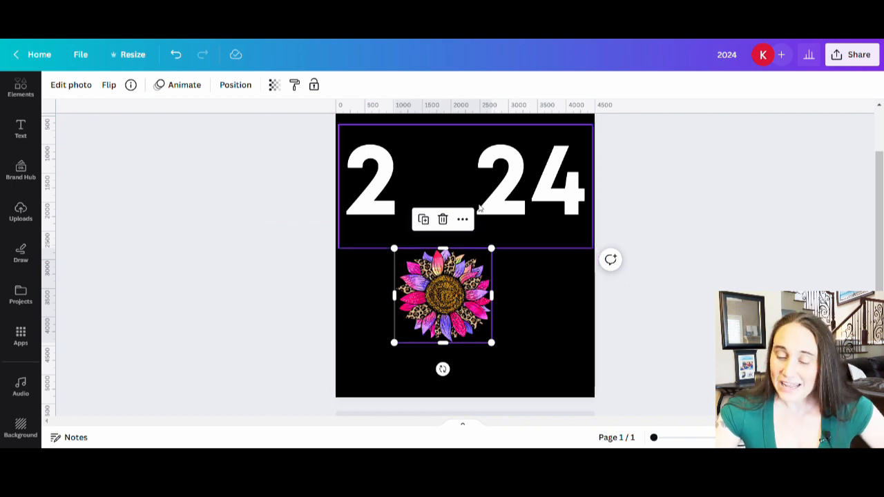
scroll(525, 297, "down", 1)
left_click_drag(465, 272, 461, 311)
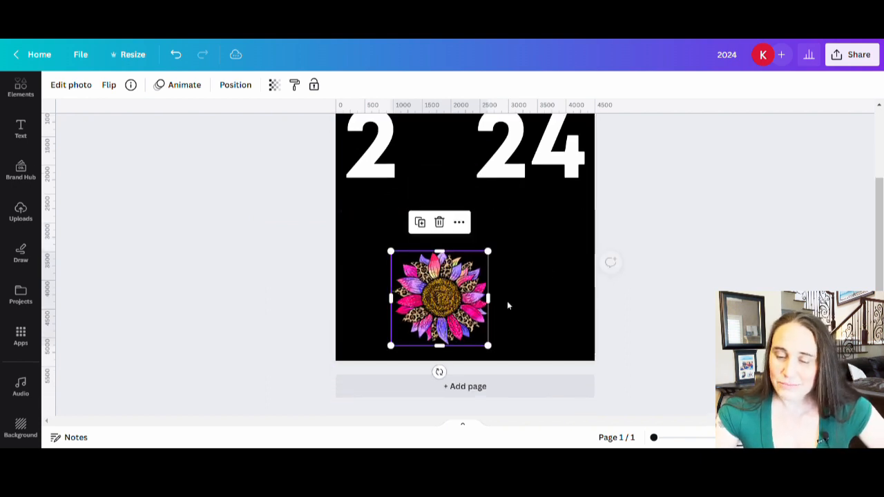
scroll(552, 181, "up", 3)
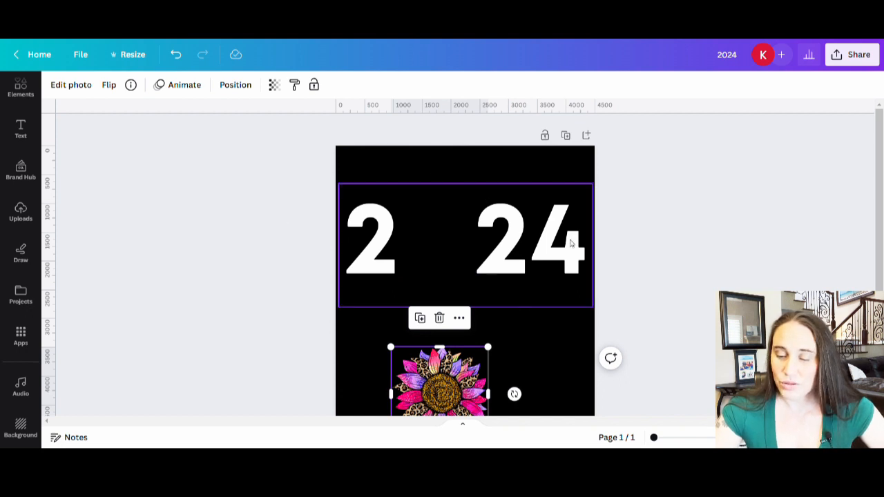
scroll(453, 341, "down", 3)
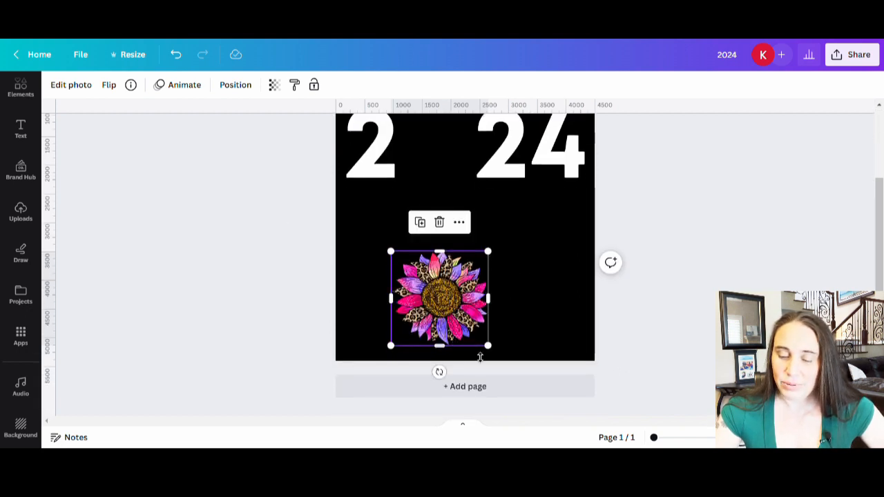
left_click(463, 384)
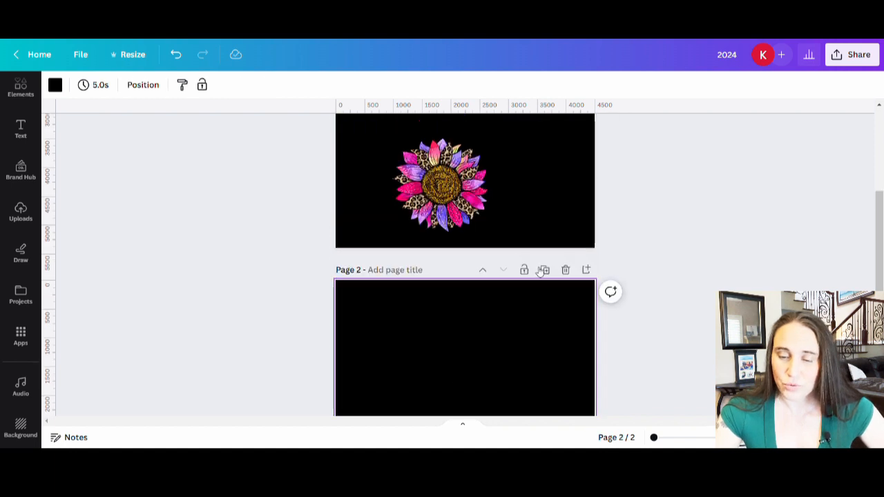
left_click_drag(473, 223, 412, 401)
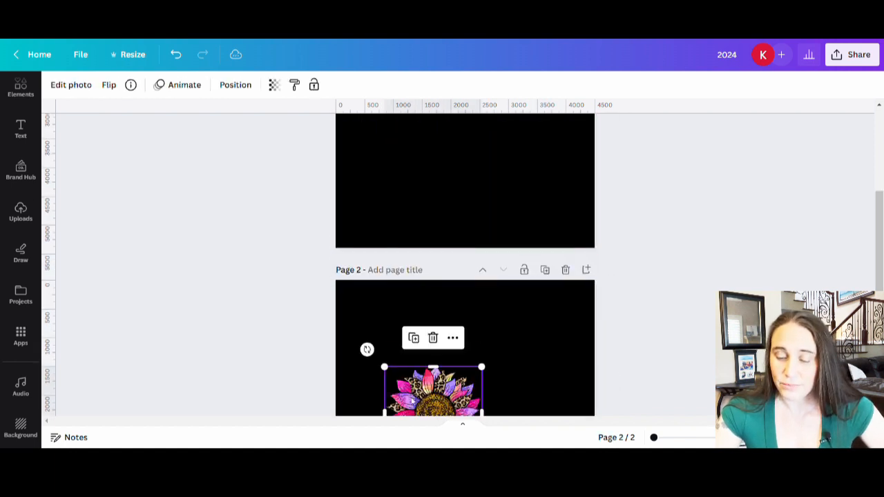
left_click(524, 342)
scroll(511, 338, "up", 3)
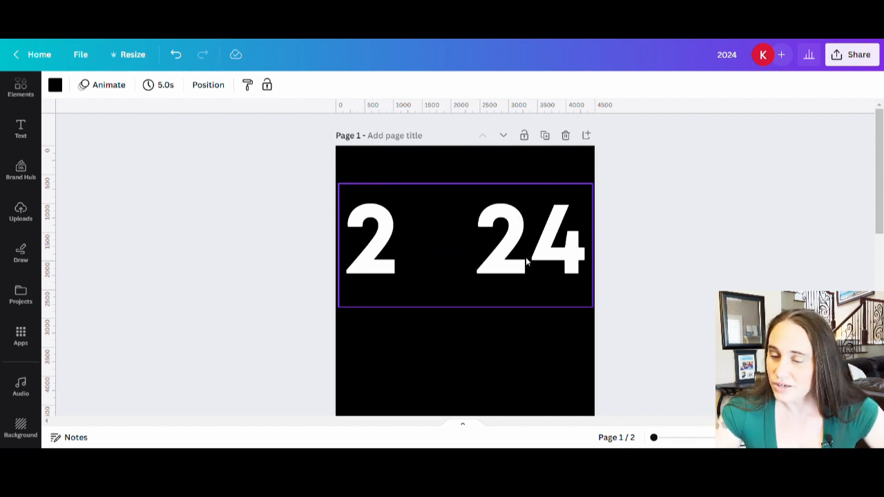
- Rename the design as 2024 FRAME
left_click(744, 65)
type("FR")
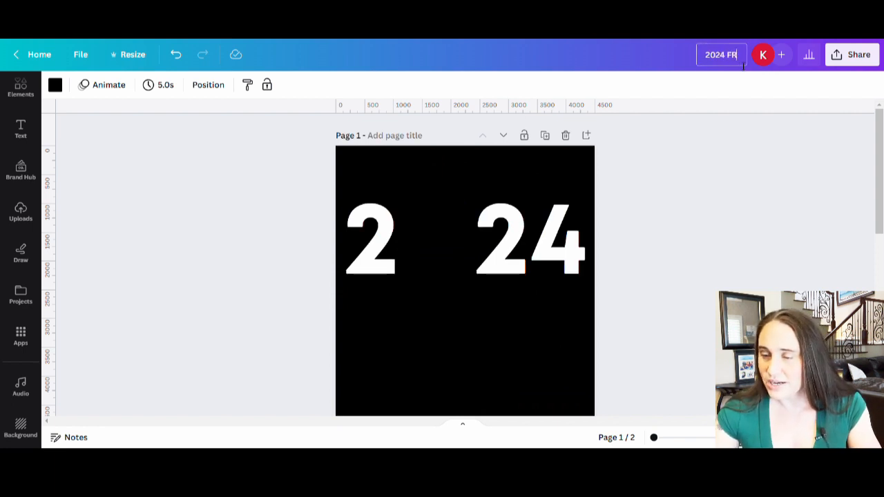
type("AME")
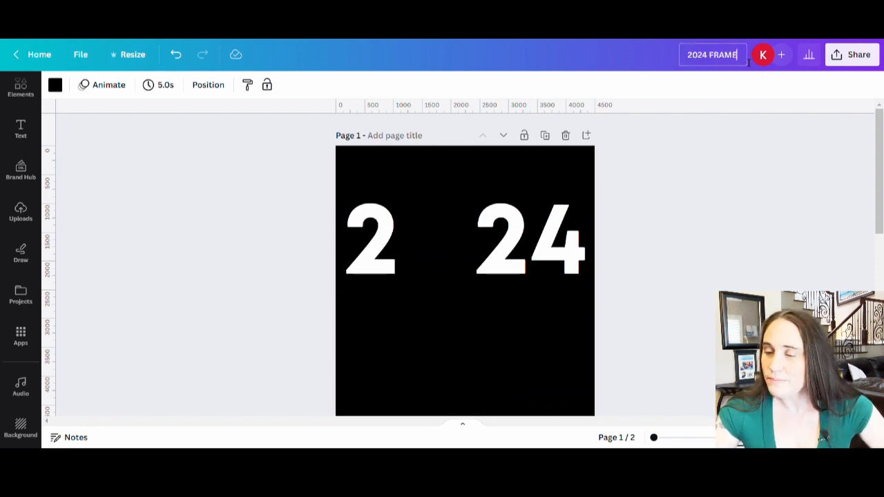
- Download only page 1 of the design as a PNG at 4,500 × 5,400 px with a transparent background
left_click(843, 63)
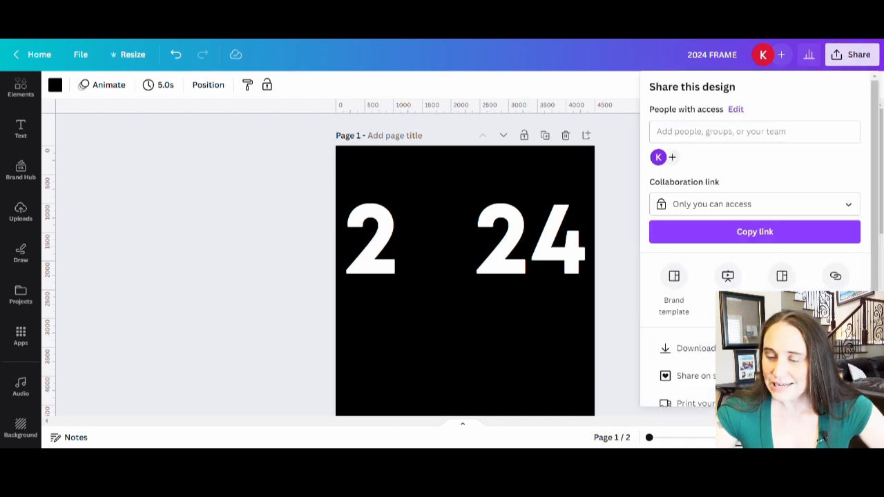
left_click(694, 348)
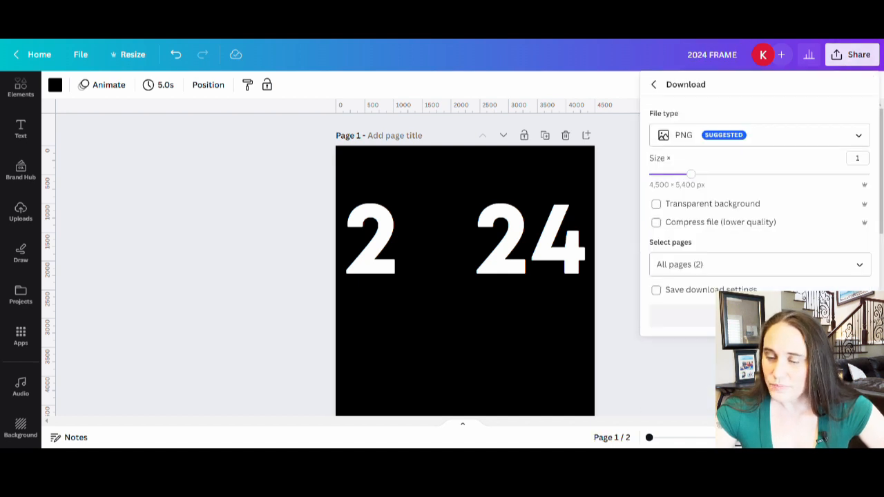
left_click(748, 206)
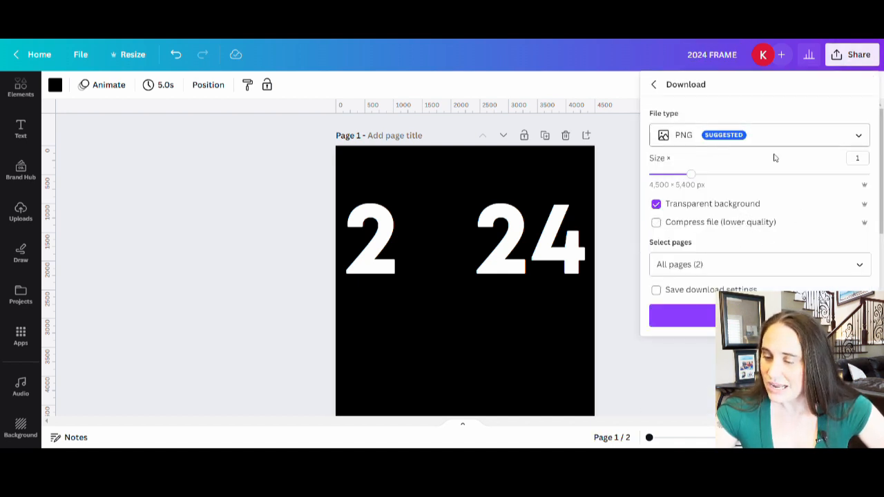
left_click(861, 265)
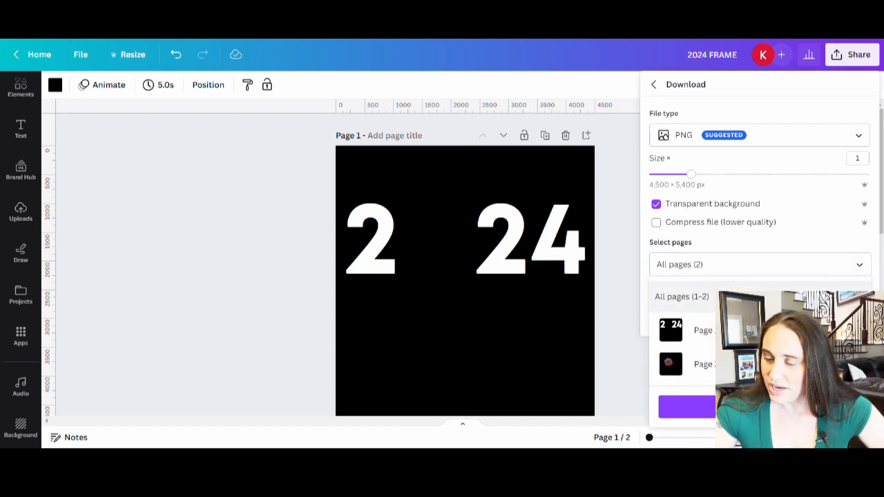
left_click(730, 296)
left_click(731, 330)
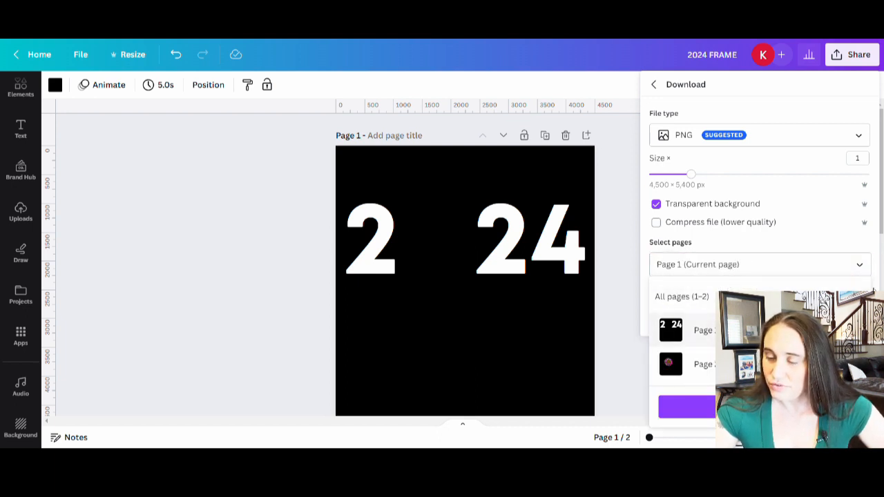
left_click(821, 247)
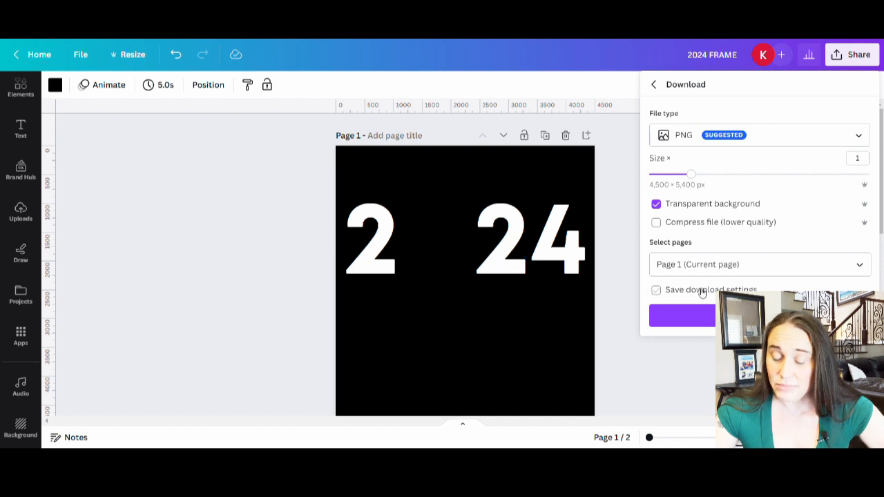
left_click(700, 316)
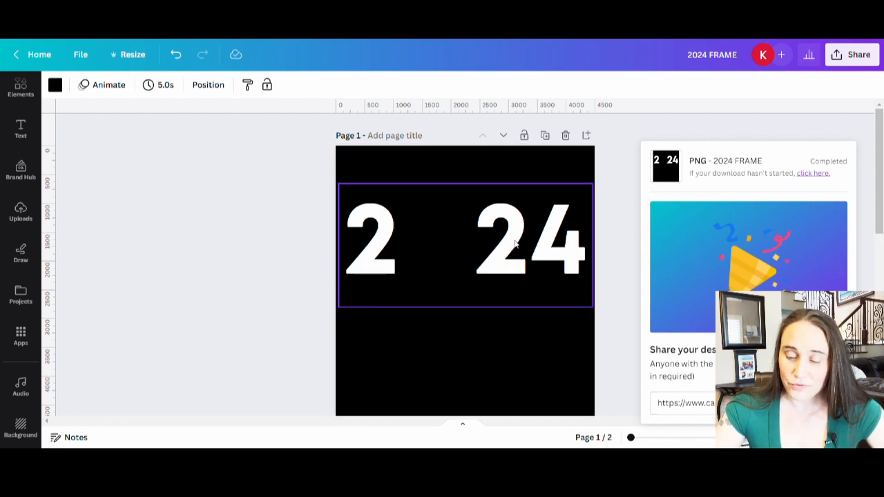
left_click(504, 351)
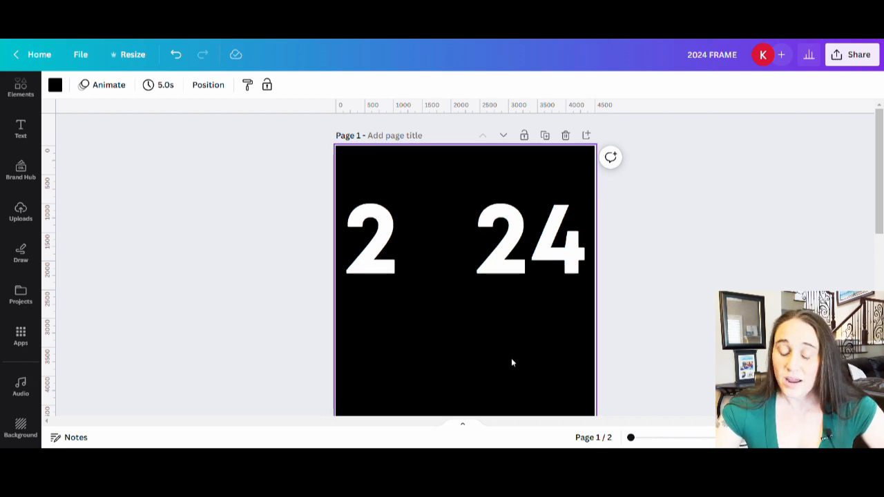
- Move the sunflower from page 2 back to page 1 and place it below the 2024 digits
scroll(474, 328, "down", 1)
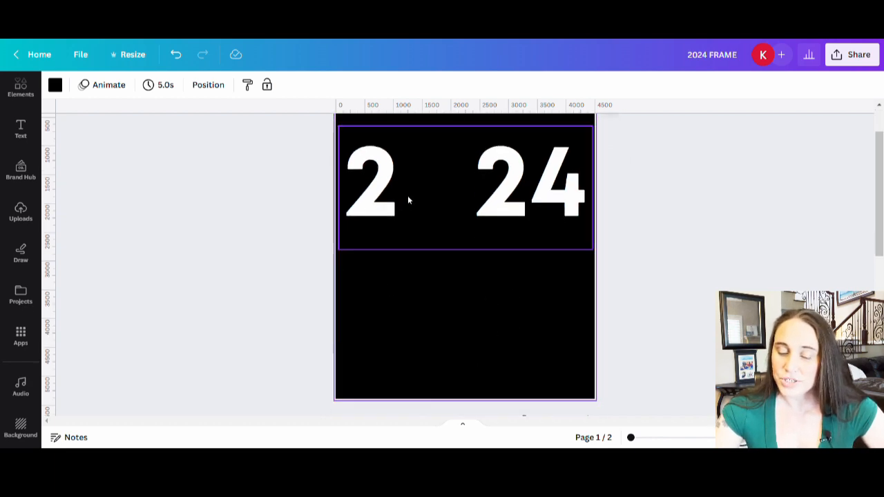
scroll(407, 195, "down", 3)
left_click_drag(438, 379, 453, 156)
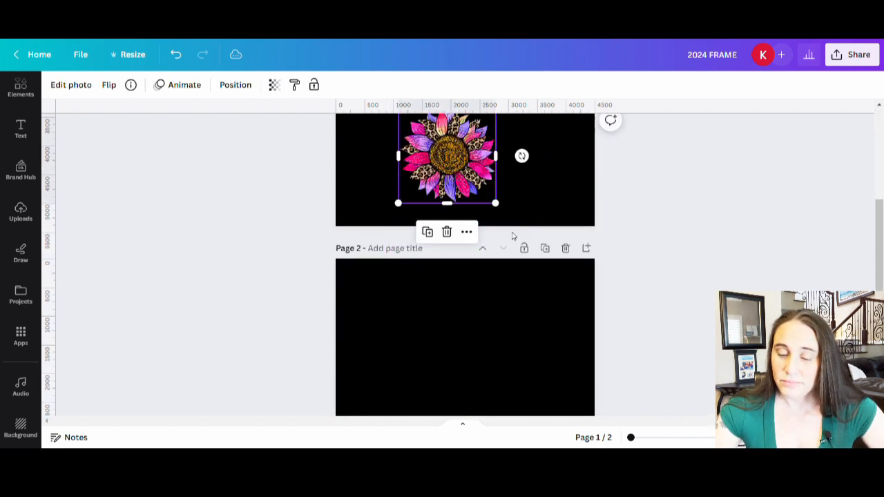
scroll(407, 365, "up", 3)
left_click_drag(446, 329, 454, 304)
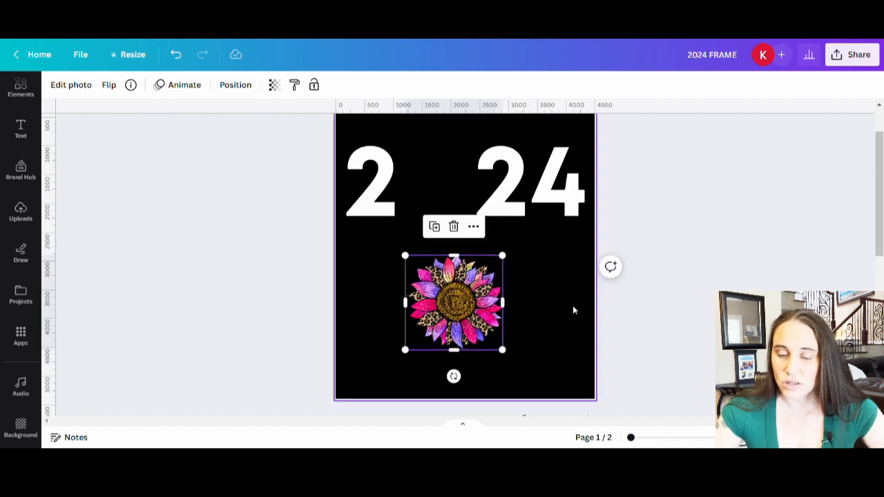
left_click(574, 329)
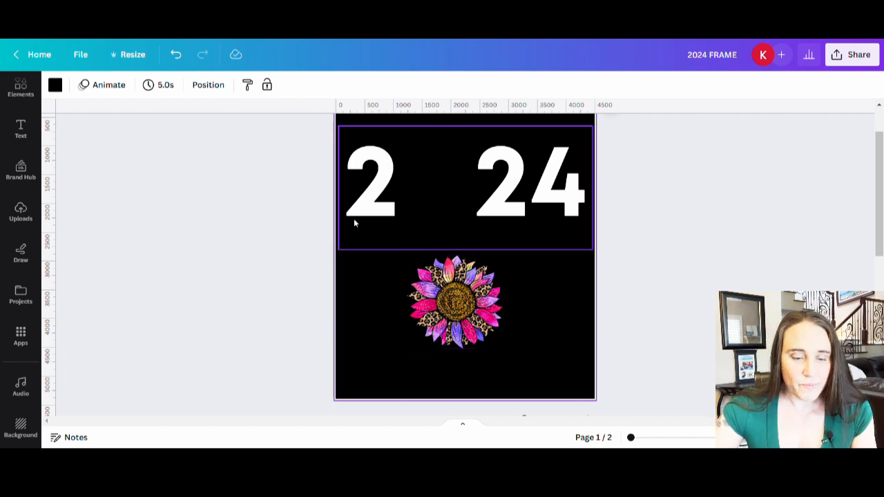
- Add the leopard print square from the recently used elements to page 1 and position it just below the first 2
scroll(21, 269, "up", 1)
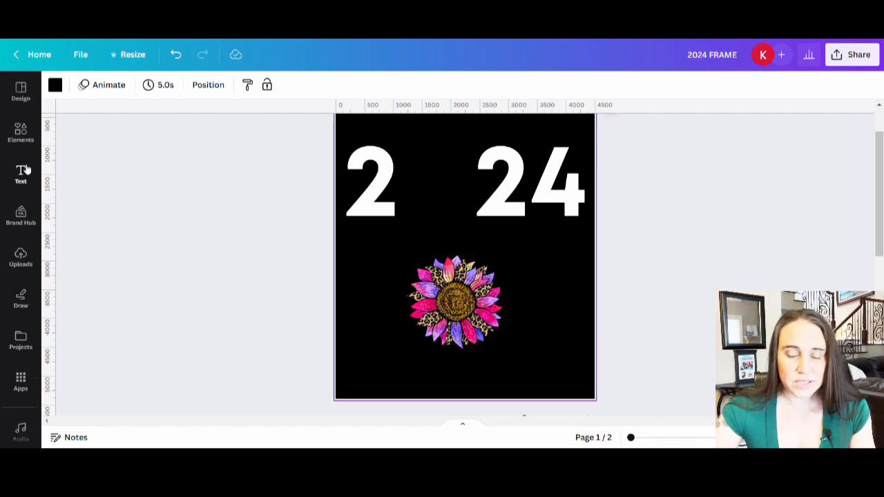
left_click(21, 132)
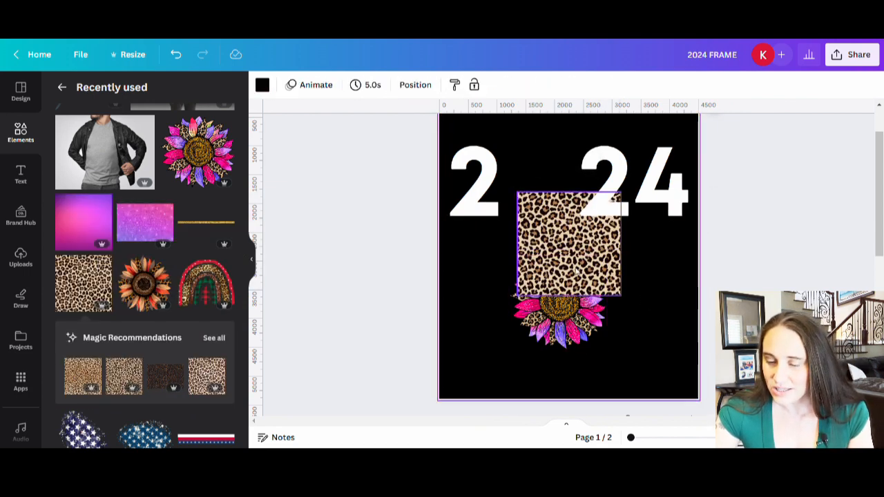
left_click_drag(579, 271, 494, 344)
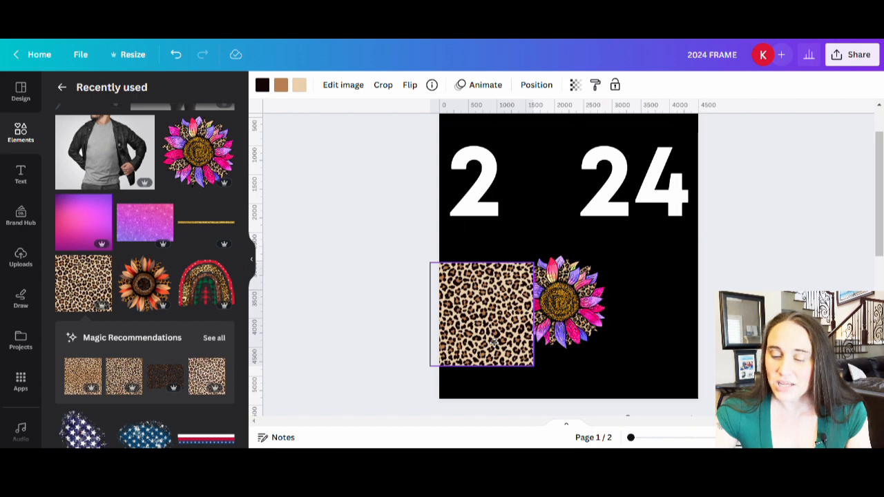
left_click_drag(494, 343, 521, 293)
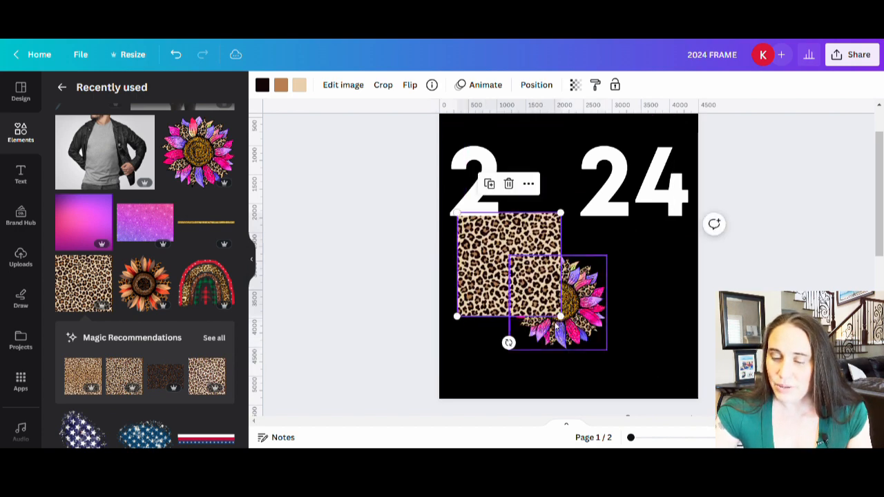
- Shrink the leopard print square to about 1200 px wide and move it over the lower part of the first 2
left_click_drag(567, 326, 711, 446)
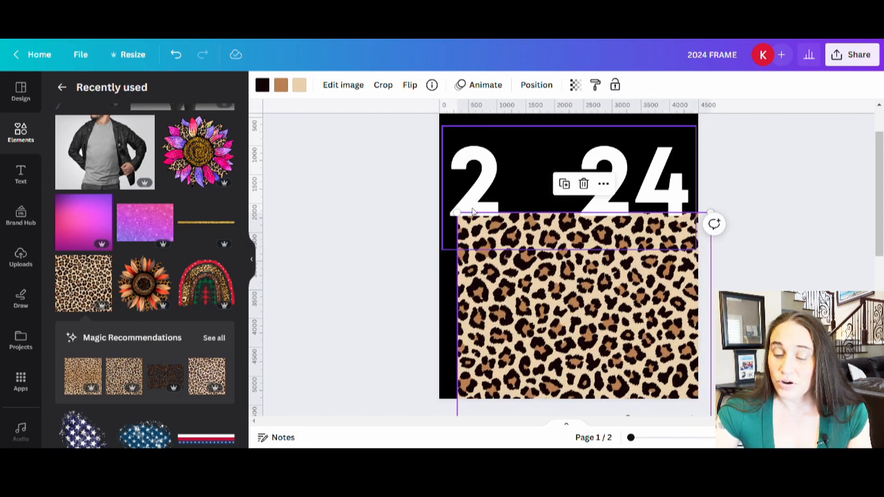
scroll(704, 208, "down", 2)
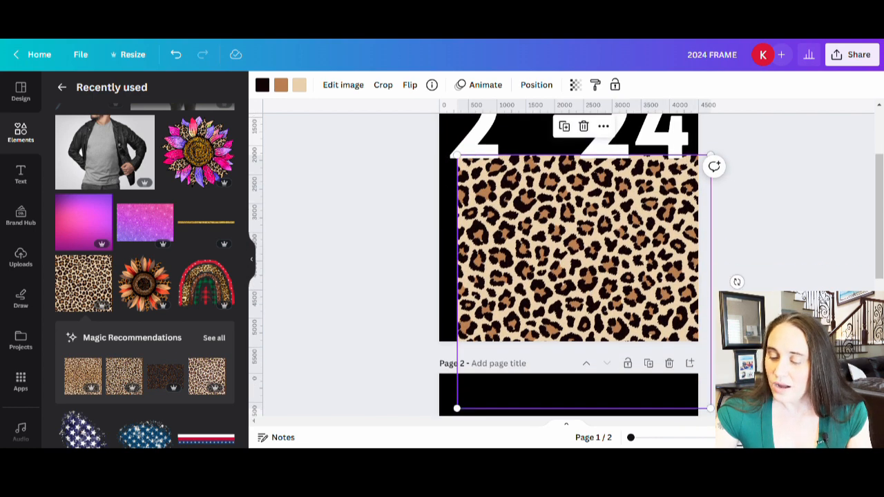
left_click_drag(713, 412, 532, 227)
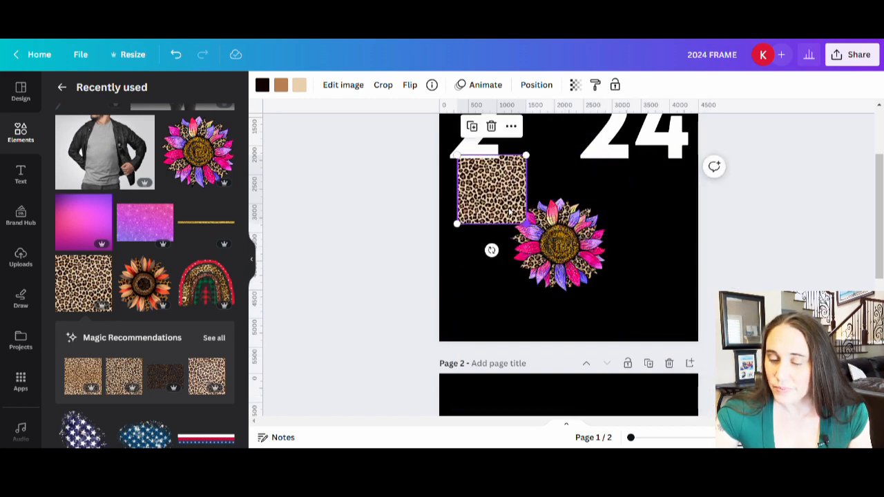
left_click_drag(483, 213, 488, 271)
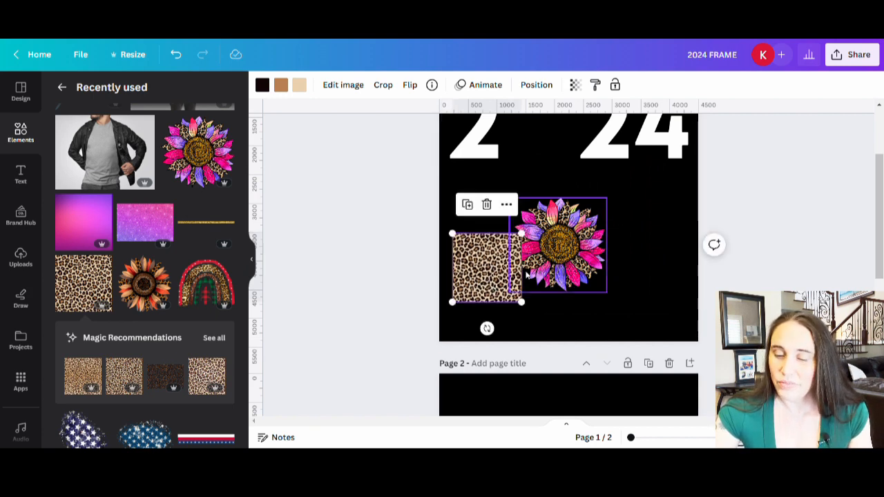
left_click_drag(499, 283, 494, 160)
- Move the sunflower down to the lower edge of page 1, clear of the digits
left_click_drag(558, 248, 563, 303)
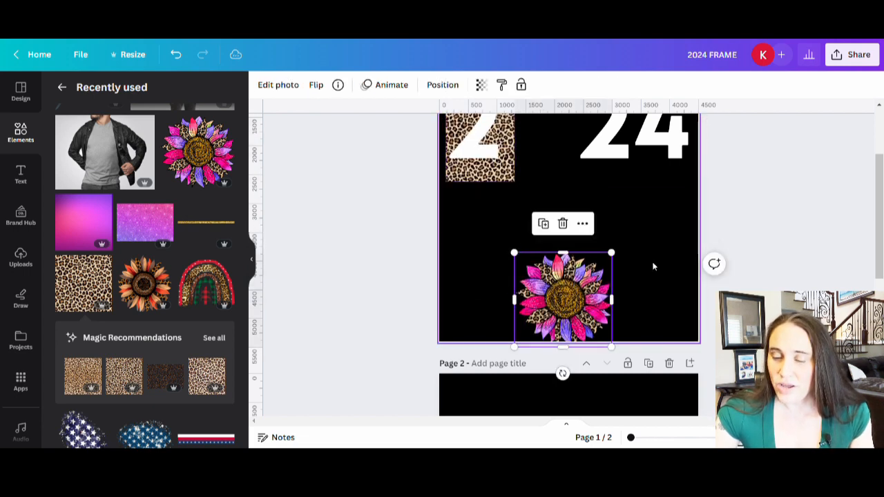
left_click(653, 266)
scroll(565, 307, "up", 2)
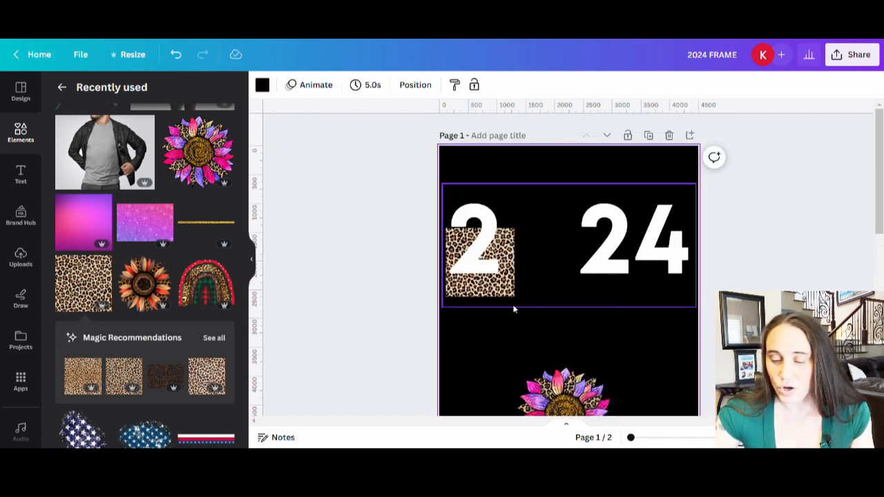
- Send the 2024 text one layer backward so the leopard print square lies in front of it
left_click(628, 269)
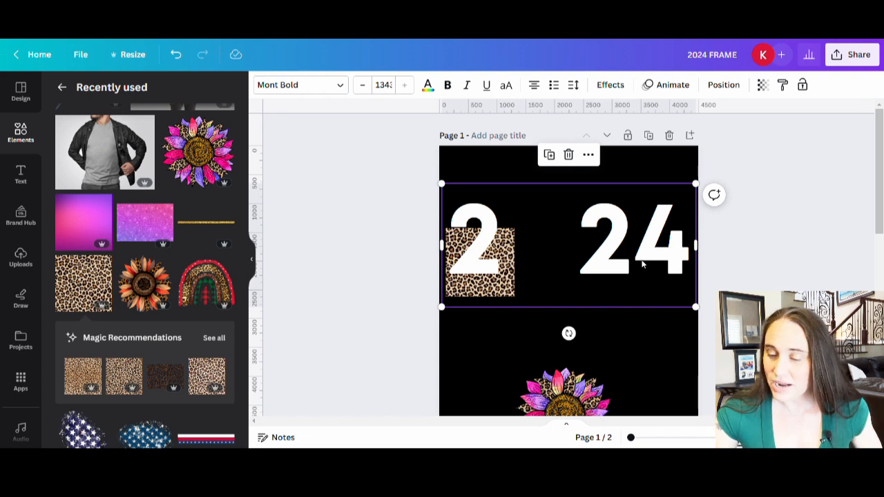
key("ctrl+[")
left_click(663, 327)
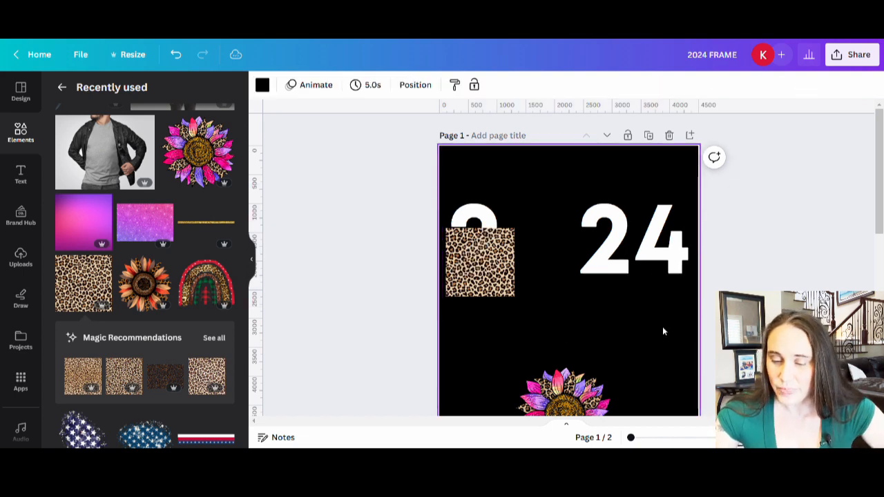
- Lower the leopard print square so its upper edge aligns with the vertical middle of the 2024 text box
left_click_drag(509, 285, 487, 299)
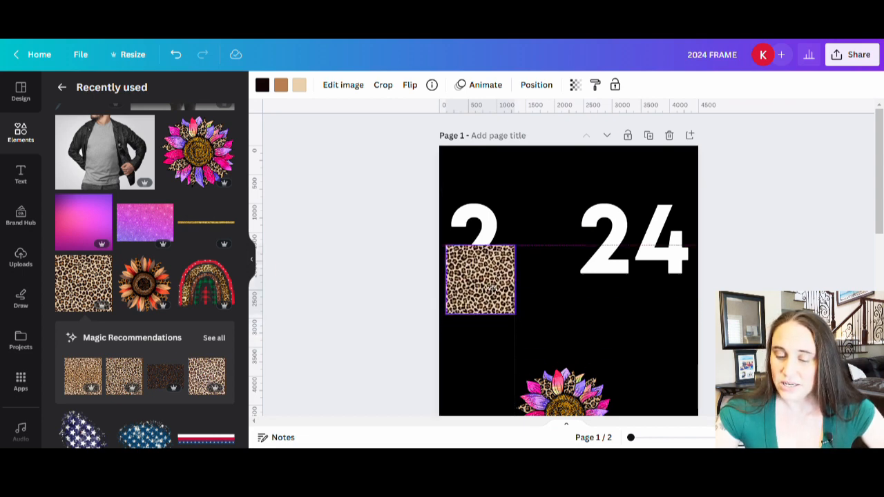
left_click_drag(488, 289, 489, 289)
left_click(457, 381)
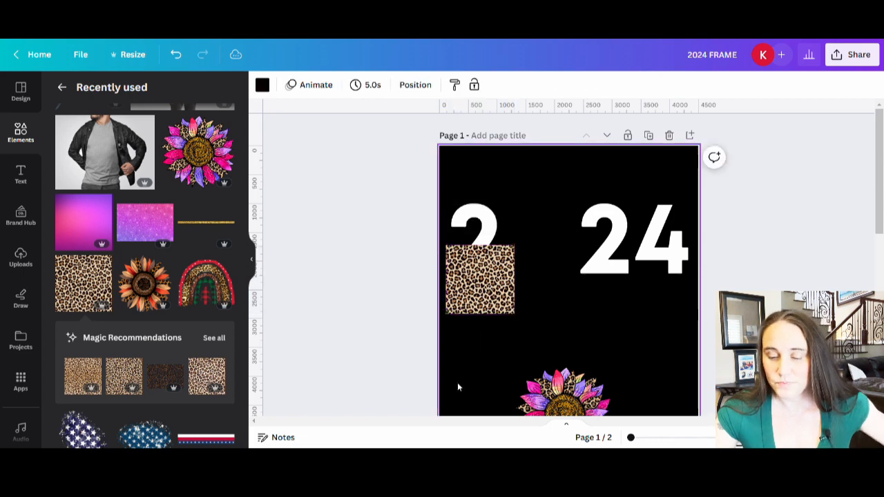
- Duplicate the leopard print square twice and place the copies side by side over the lower halves of the second 2 and the 4
left_click(493, 301)
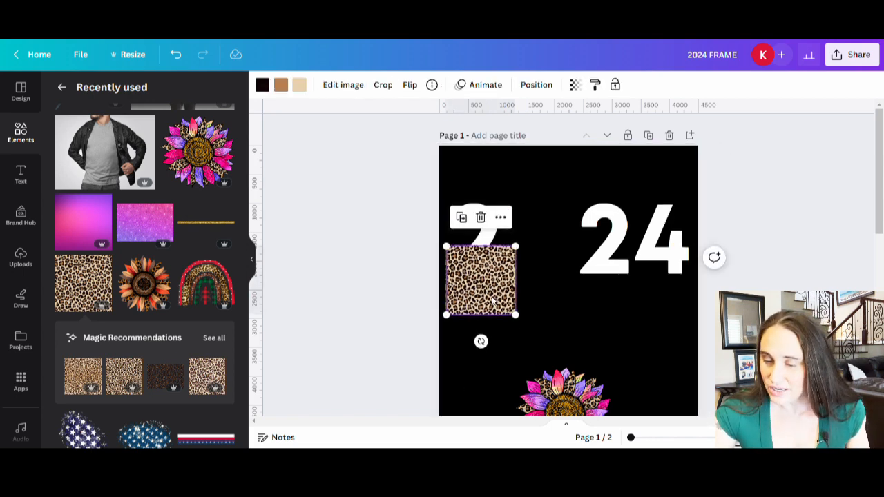
left_click_drag(493, 301, 609, 303)
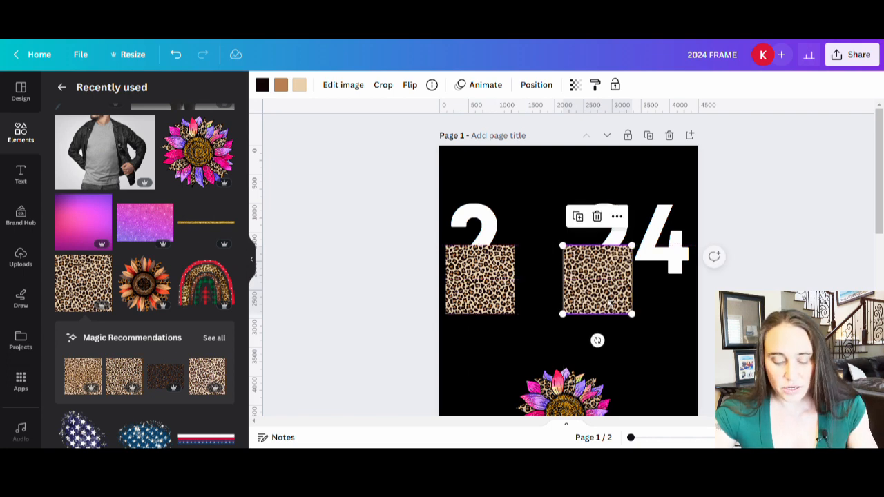
key("ctrl+d")
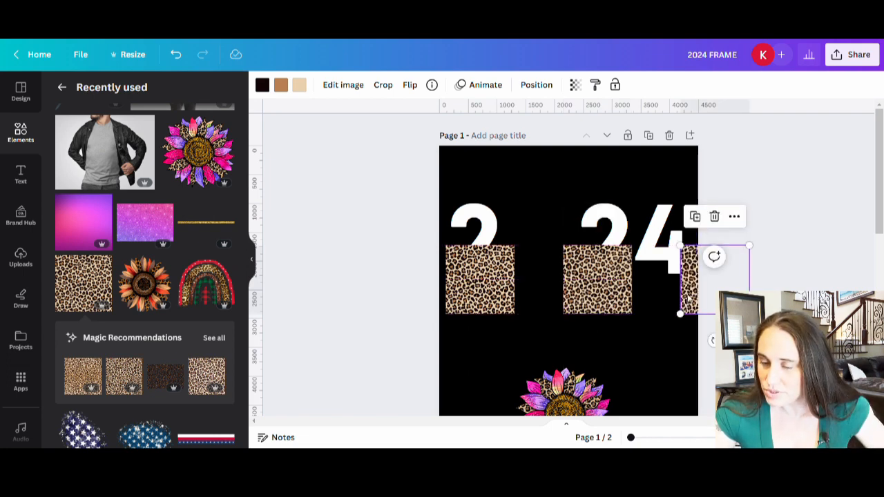
left_click_drag(692, 299, 644, 301)
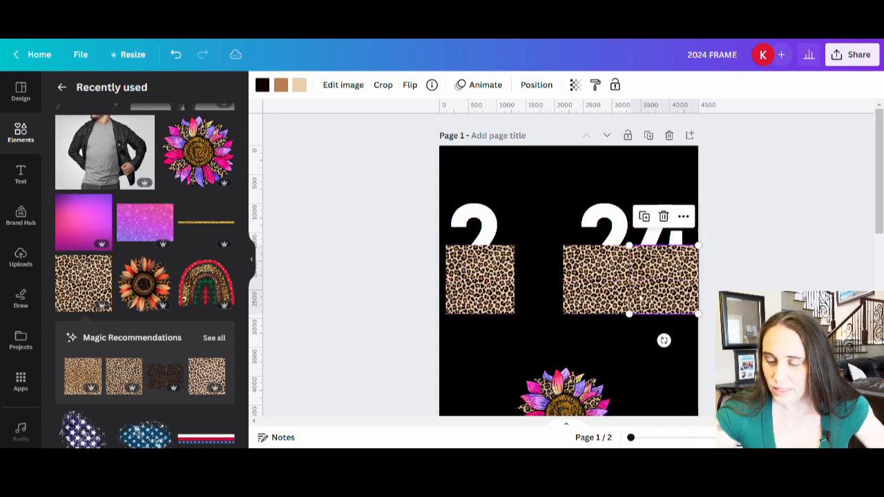
left_click(671, 393)
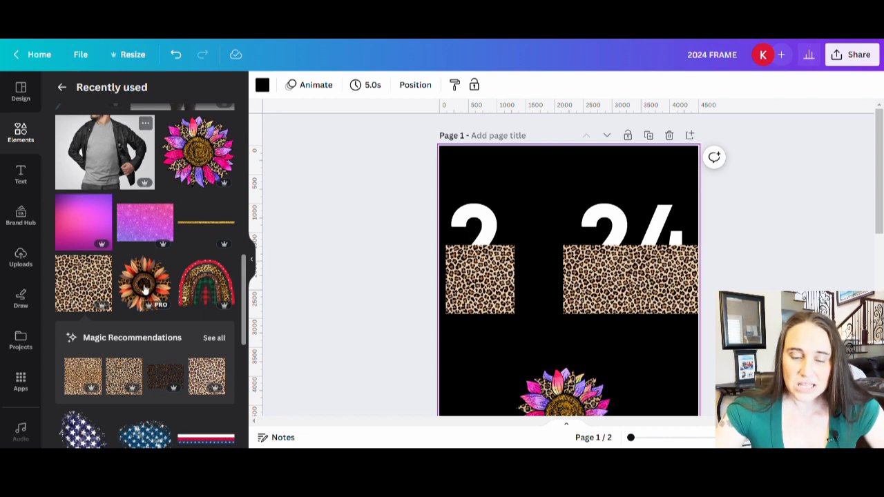
- Add the recently used pink-purple gradient image to page 1 and crop its upper and lower edges to make a horizontal band
left_click(76, 239)
scroll(598, 386, "down", 2)
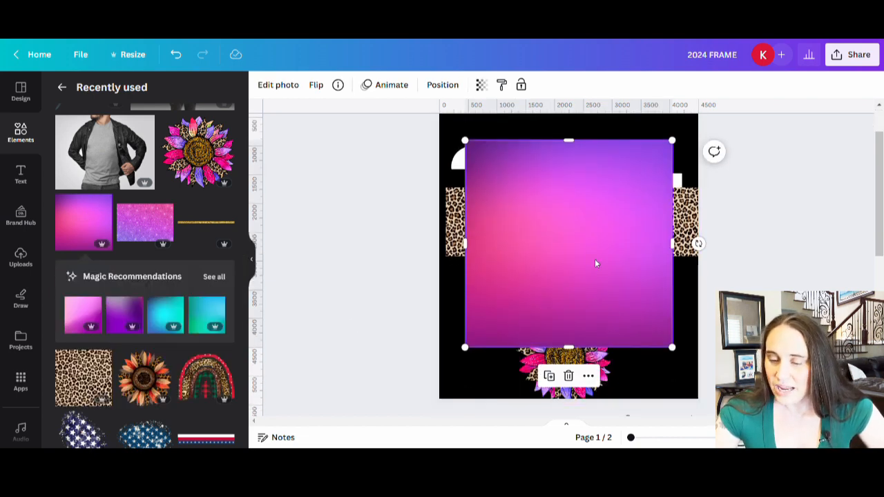
left_click_drag(613, 243, 621, 239)
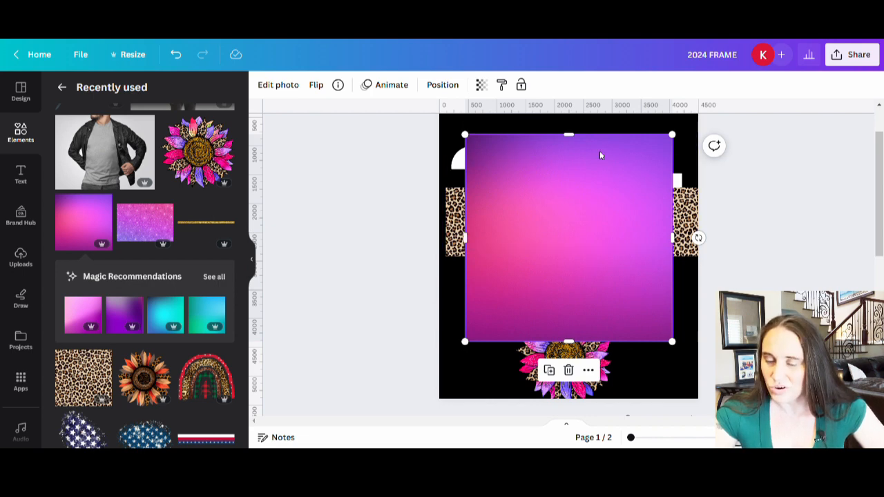
left_click_drag(570, 144, 577, 185)
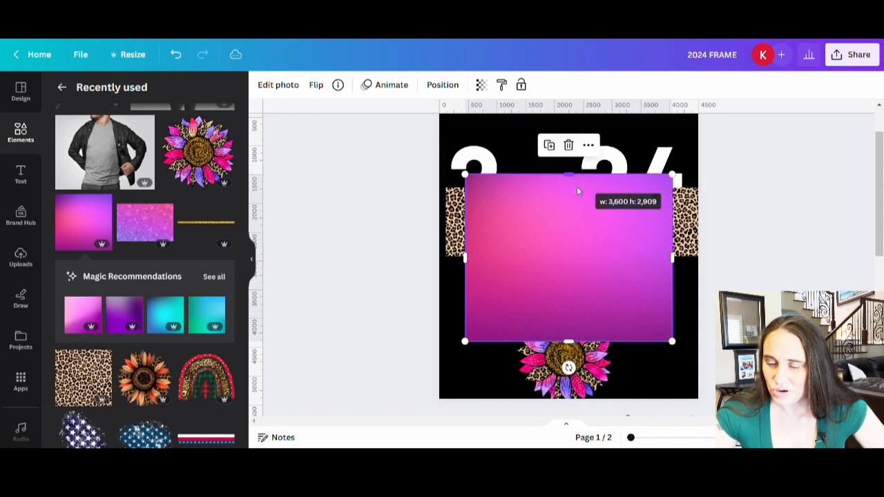
left_click_drag(569, 343, 571, 215)
- Stretch the gradient band across the digits' upper halves, resting on the leopard print squares, and raise the sunflower just below them
left_click(647, 361)
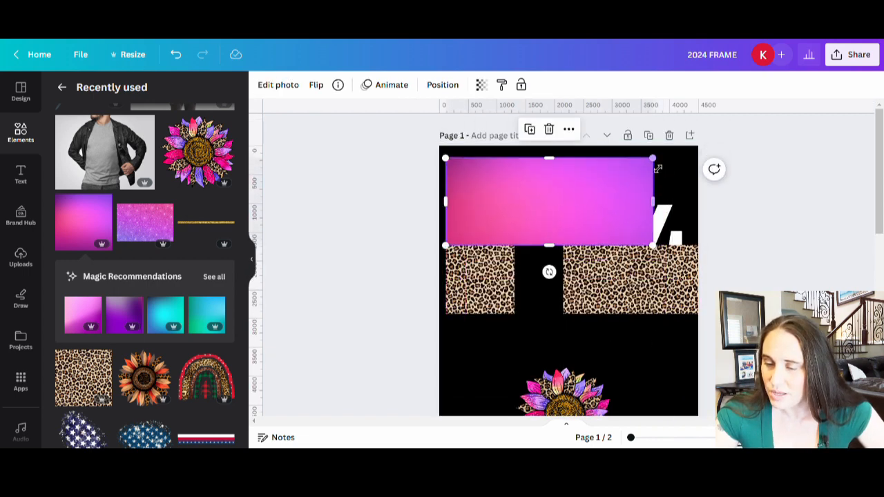
left_click_drag(658, 169, 696, 155)
left_click_drag(585, 155, 586, 159)
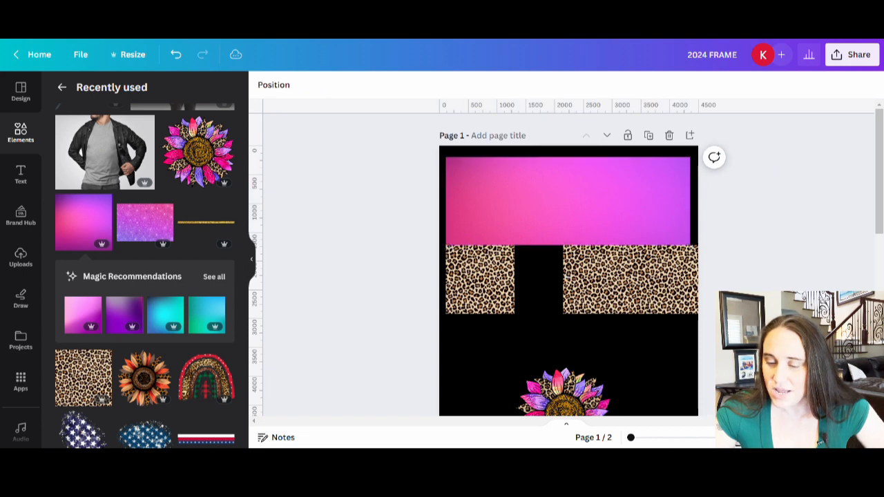
left_click_drag(568, 413, 568, 359)
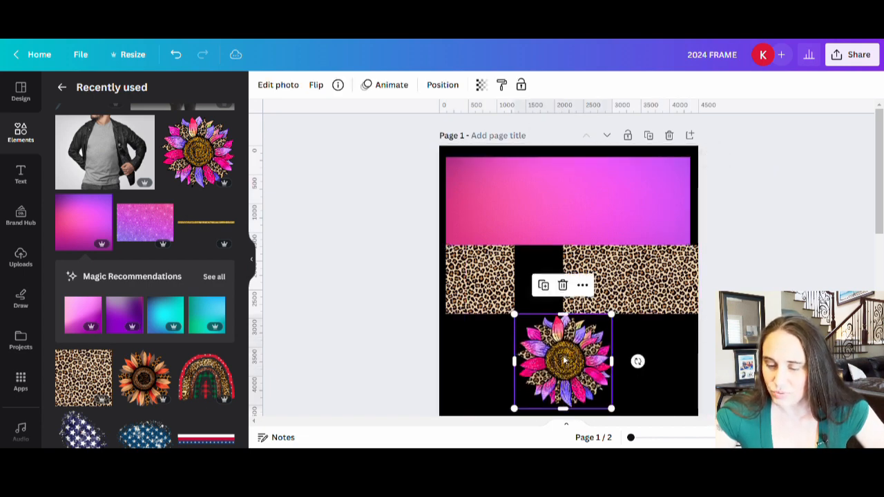
- Adjust the light of the gradient band to brightness 17 and contrast 12
left_click(503, 201)
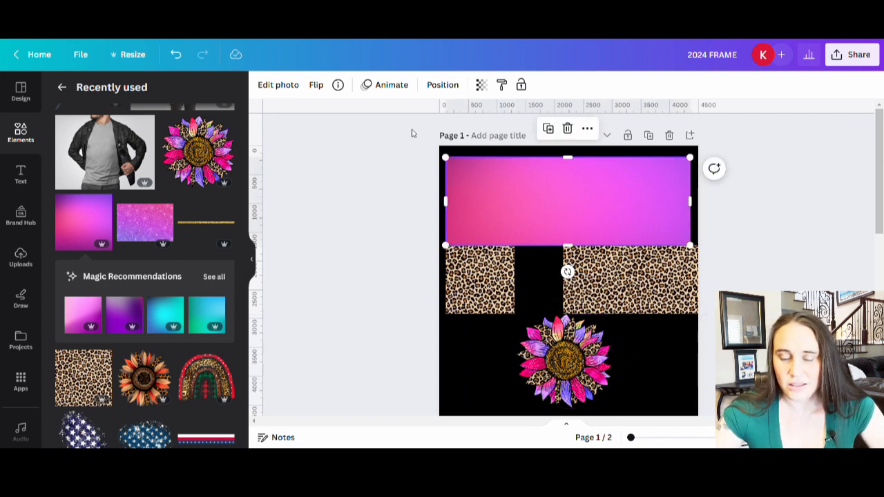
left_click(277, 85)
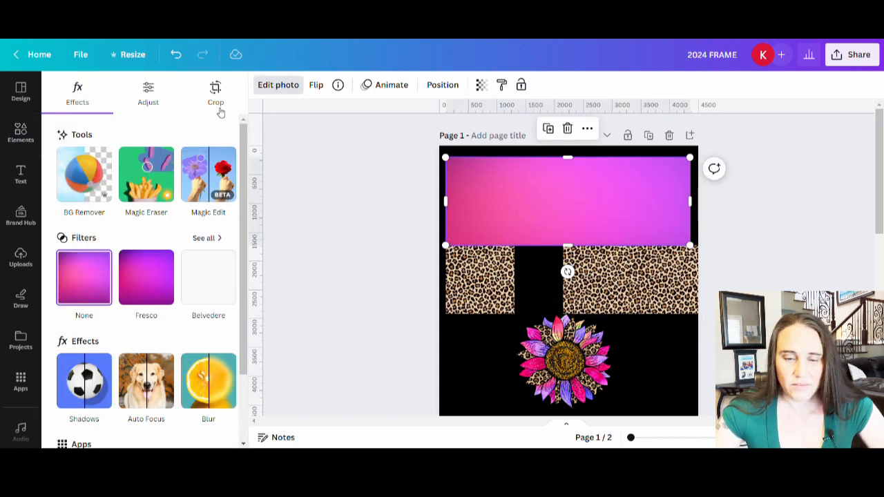
left_click(148, 90)
scroll(126, 148, "down", 3)
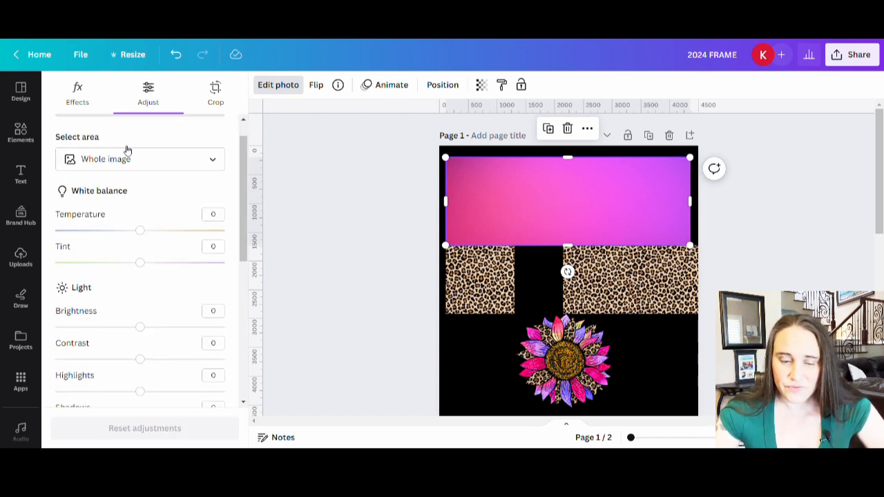
scroll(142, 217, "down", 1)
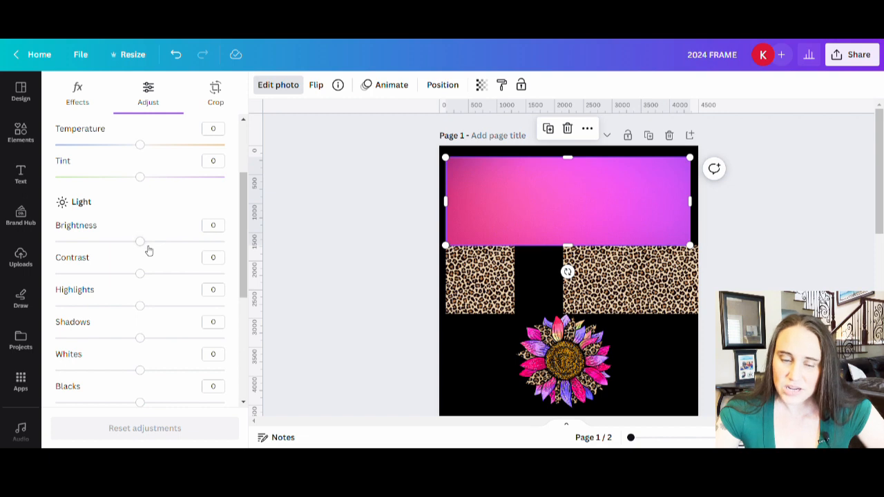
left_click_drag(147, 249, 157, 248)
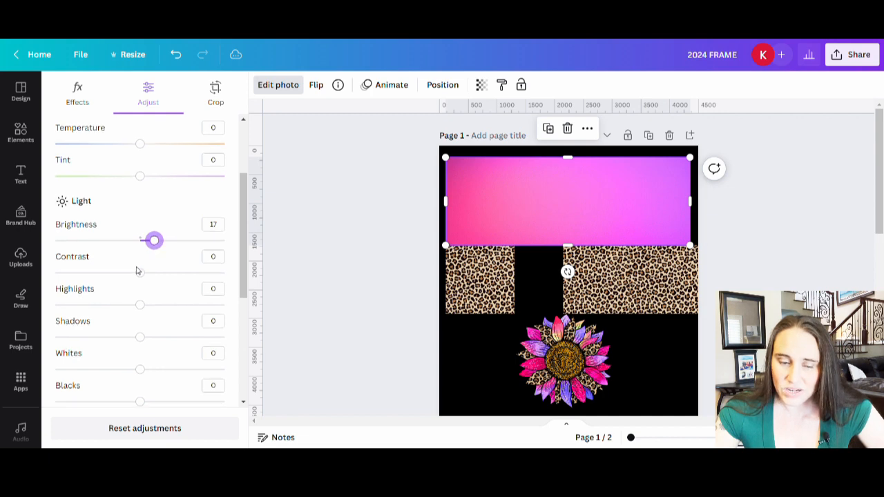
scroll(147, 237, "down", 2)
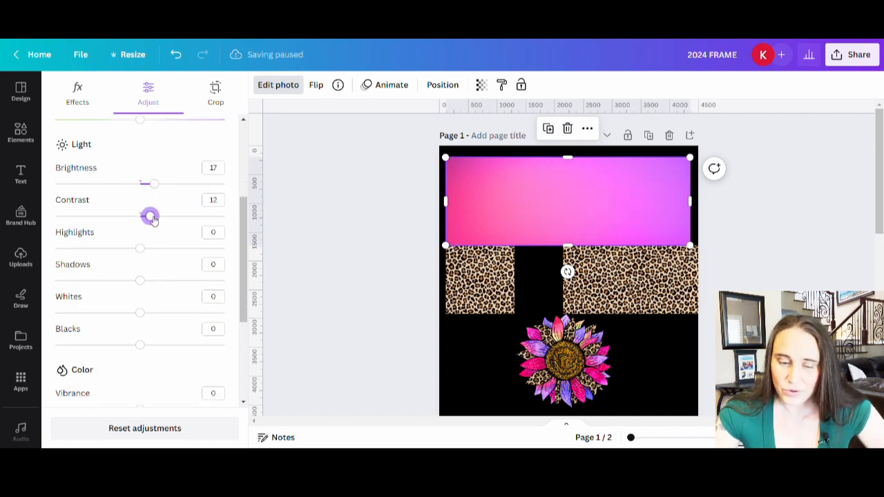
- Adjust the color of the gradient band to saturation 24 and vibrance 19
scroll(148, 221, "down", 6)
left_click_drag(140, 269, 160, 270)
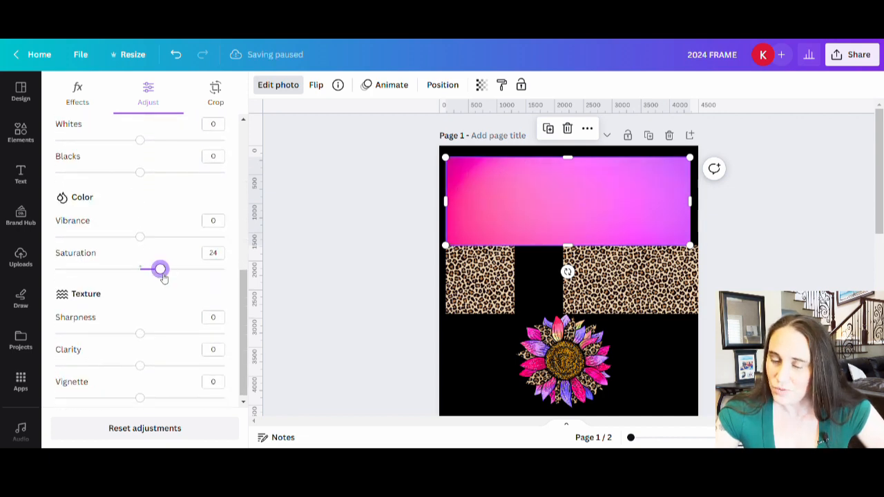
left_click_drag(140, 237, 158, 245)
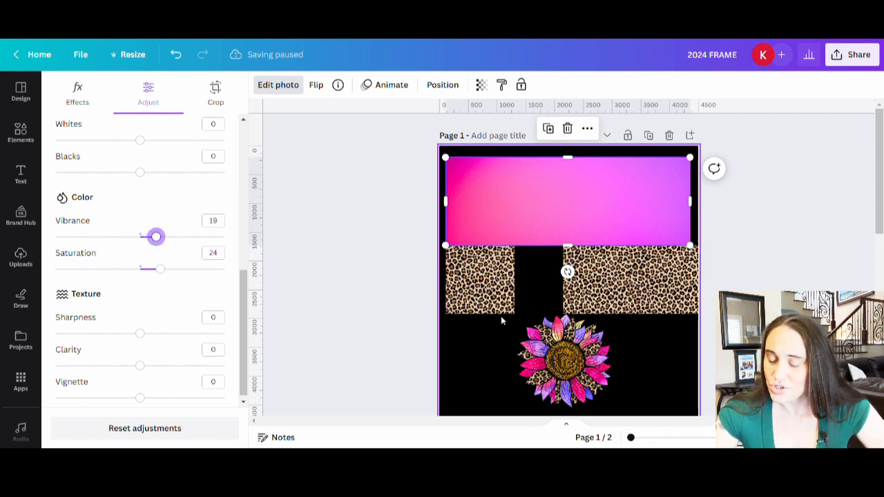
- Move the sunflower down and slightly left, clear of the leopard print squares
left_click_drag(578, 388, 554, 379)
left_click(656, 368)
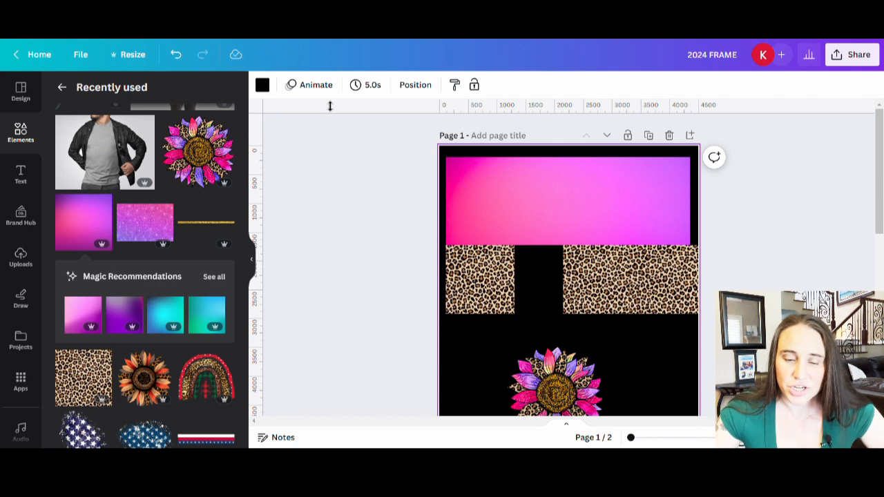
- Add the gold glitter line, place it on the seam between the gradient and the leopard print, and stretch it across the full page width
left_click(198, 230)
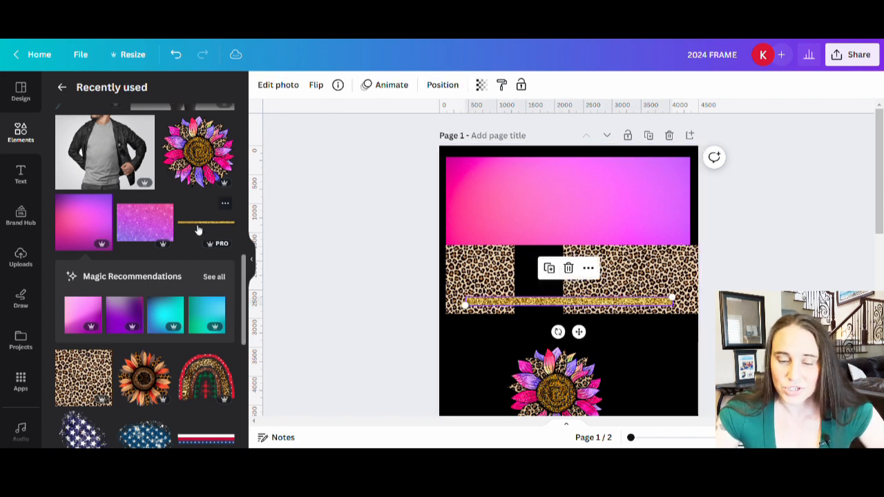
left_click(251, 265)
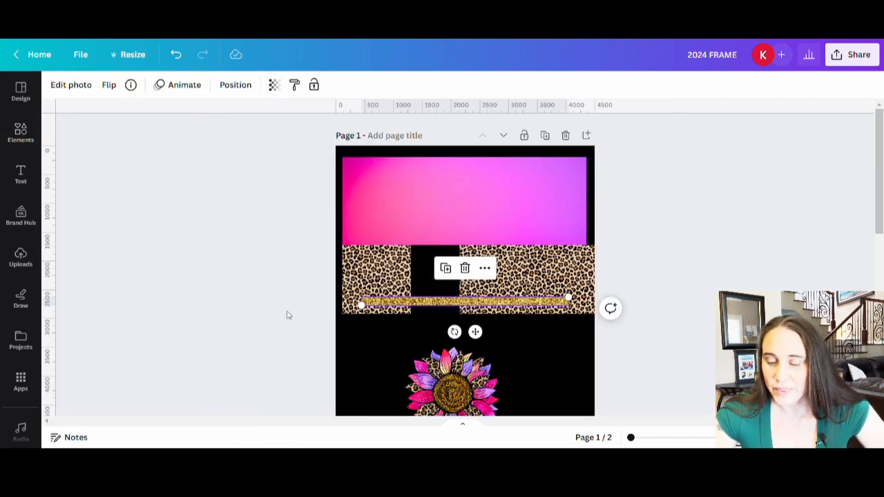
left_click(555, 373)
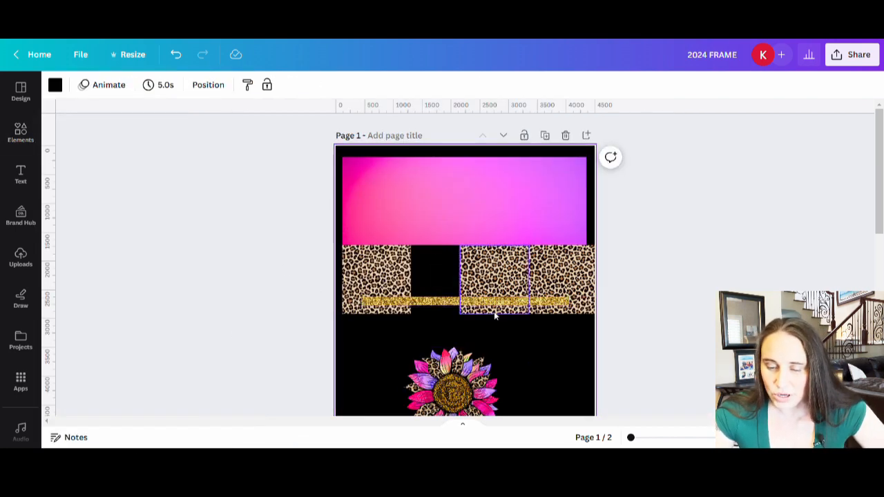
left_click_drag(425, 303, 401, 251)
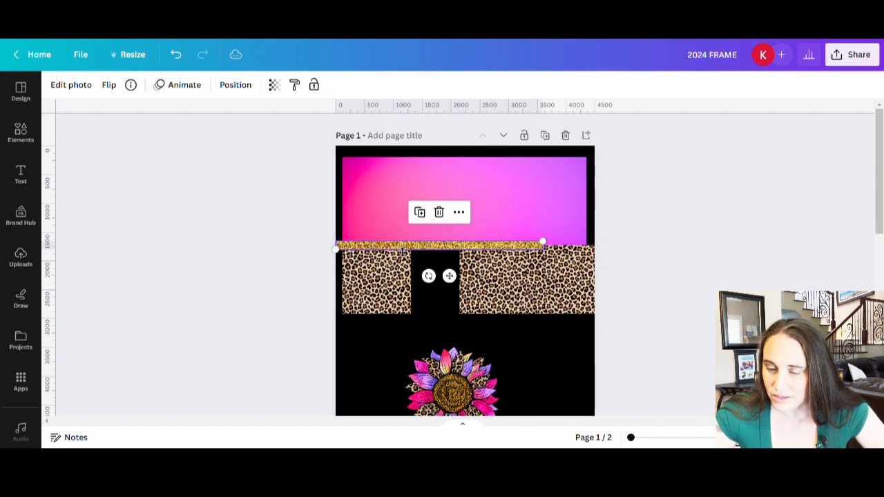
left_click_drag(543, 241, 609, 249)
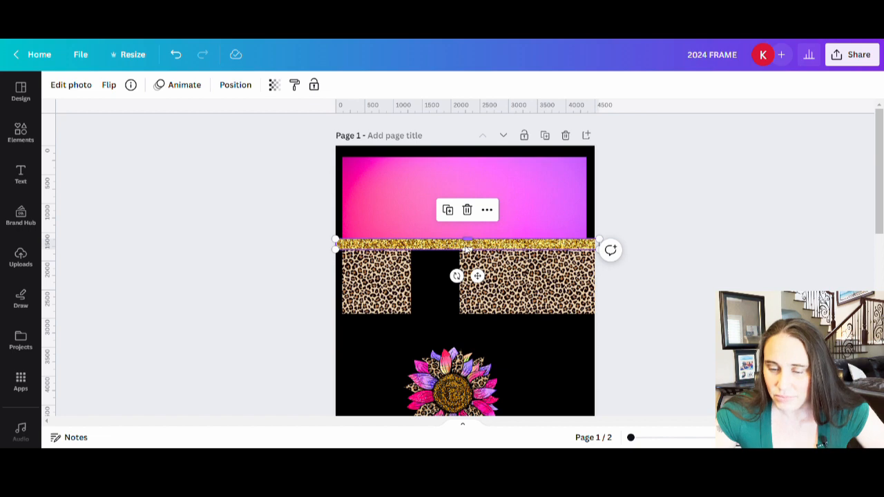
left_click_drag(472, 254, 473, 252)
left_click(685, 339)
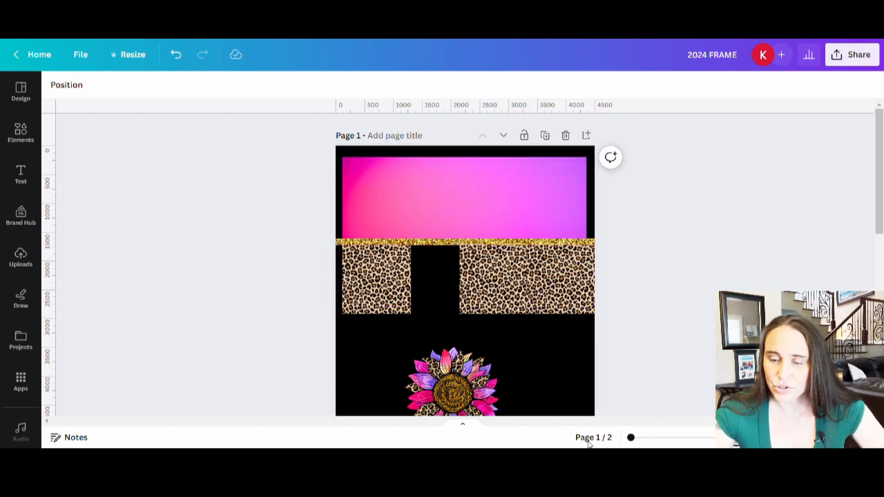
- Set the transparency of the gradient band to 74 and of the leopard print square over the first 2 to 59
left_click(423, 187)
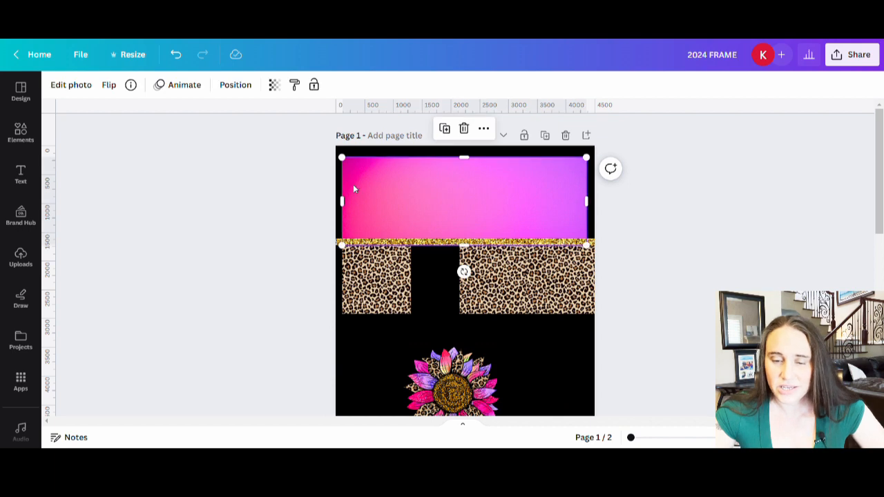
left_click(275, 86)
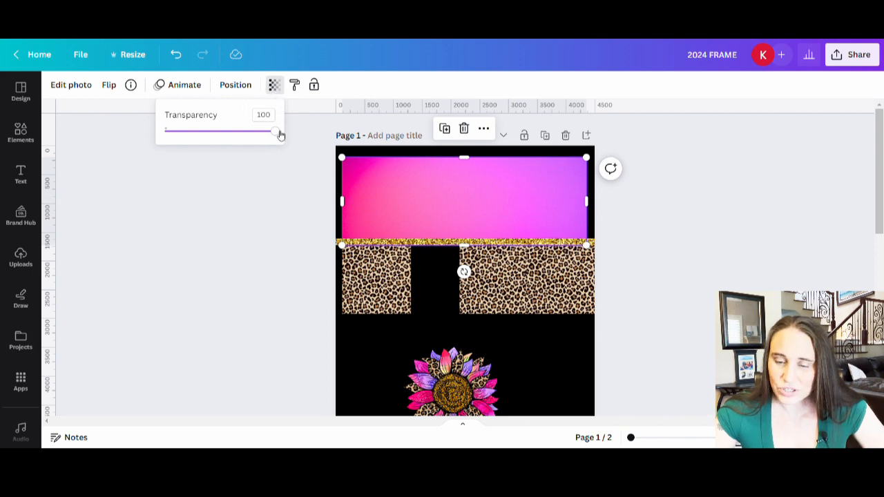
left_click_drag(269, 136, 249, 135)
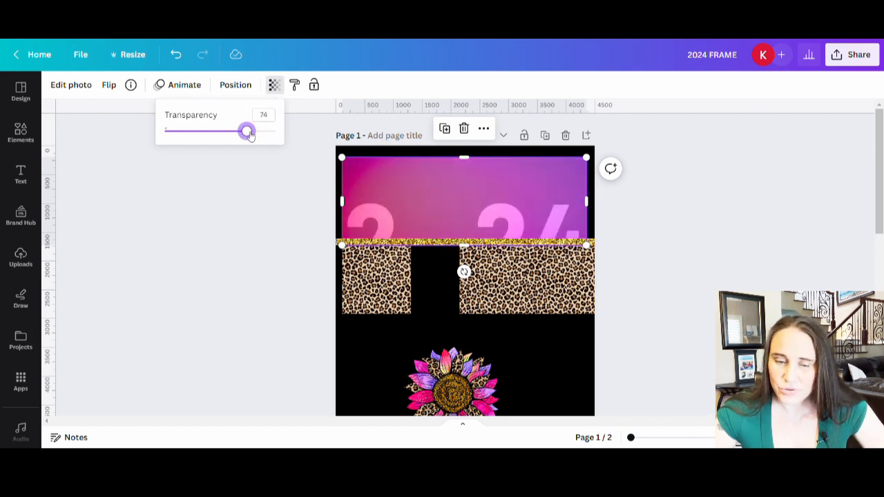
left_click(359, 302)
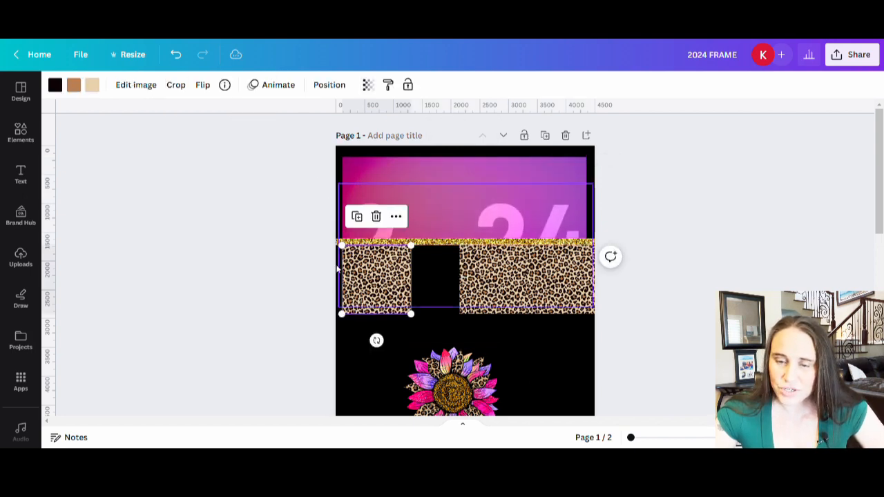
left_click(369, 85)
left_click(325, 136)
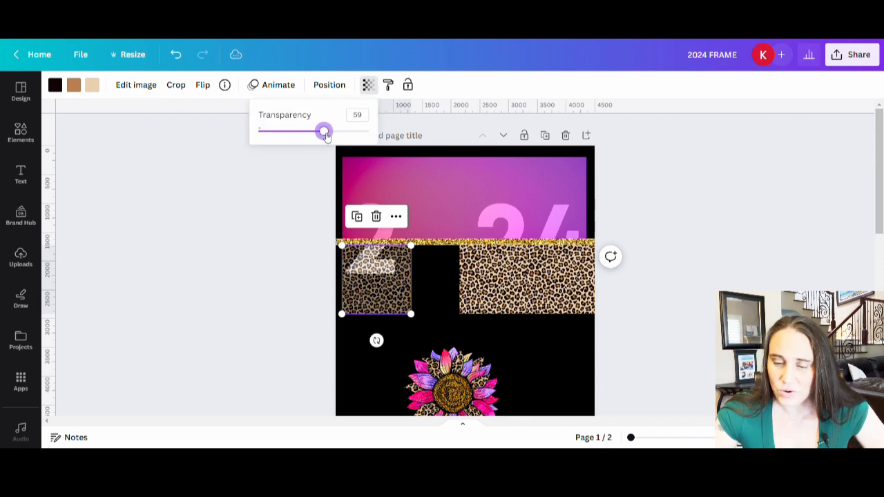
- Set the transparency of the gold glitter line to 69
left_click(509, 304)
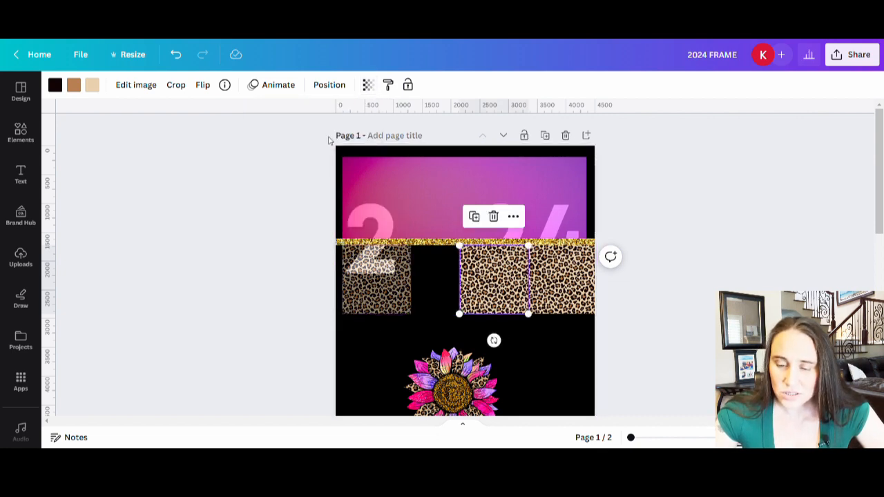
left_click(397, 244)
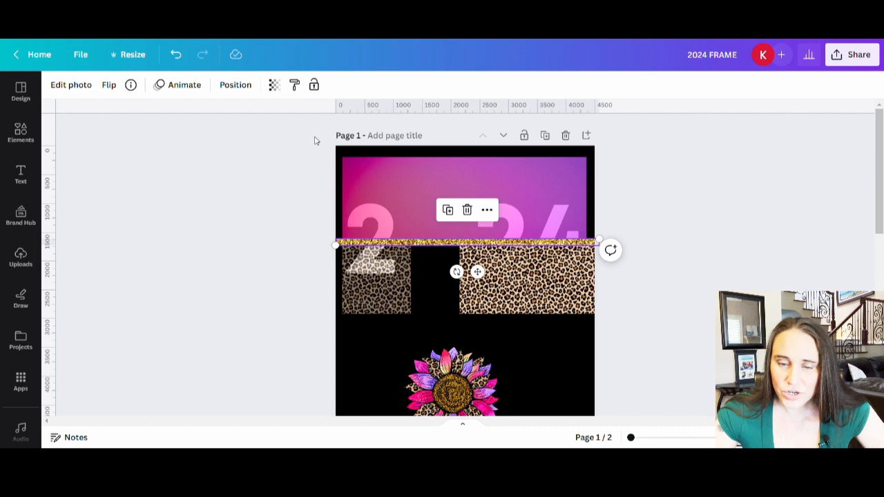
left_click(275, 84)
left_click_drag(275, 131, 241, 131)
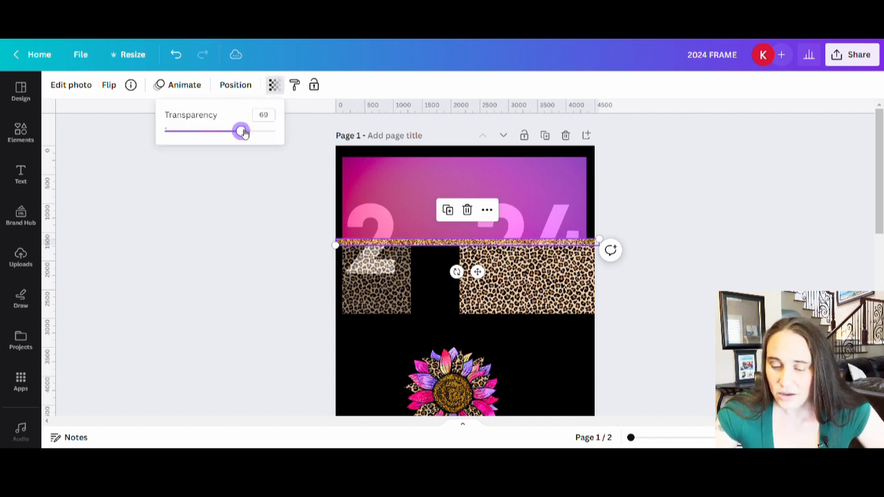
left_click(565, 339)
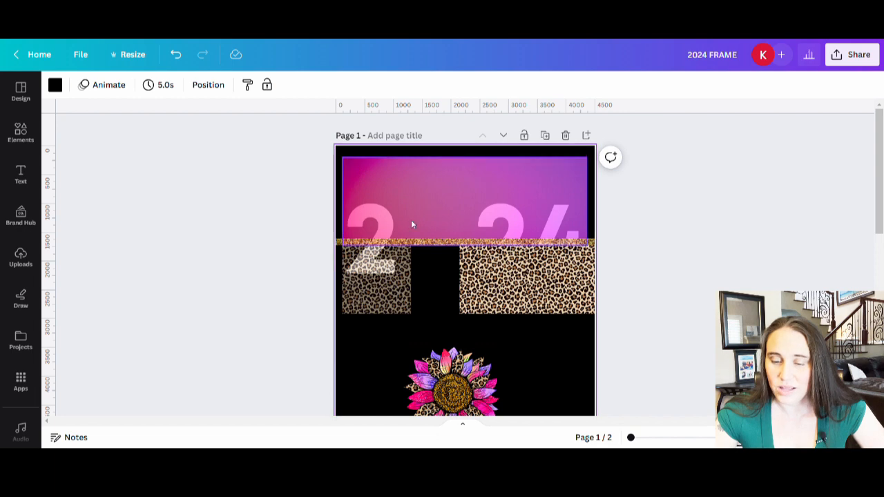
- Set the transparency of the gradient band and of the leopard print square over the first 2 back to 100
left_click(543, 202)
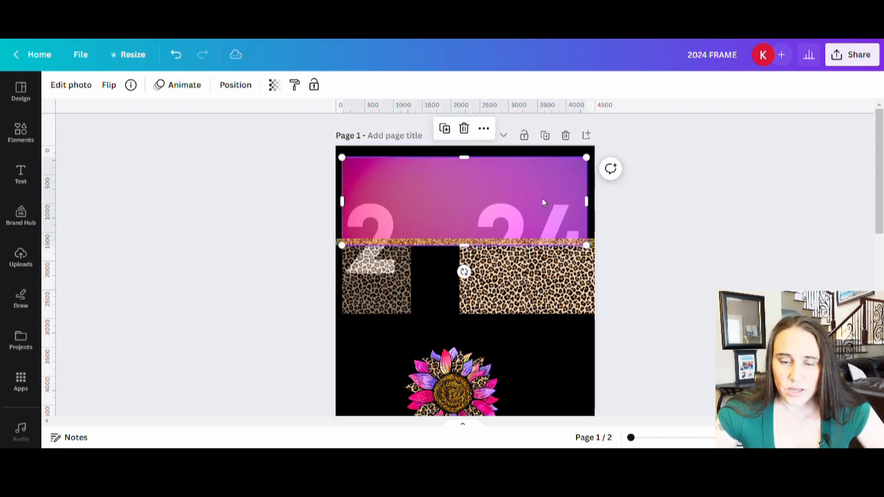
left_click(275, 86)
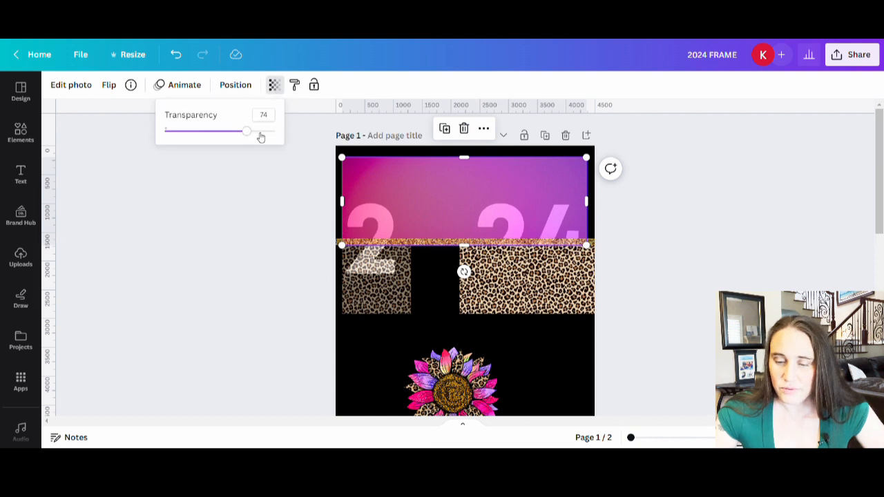
left_click_drag(258, 133, 320, 143)
left_click(376, 280)
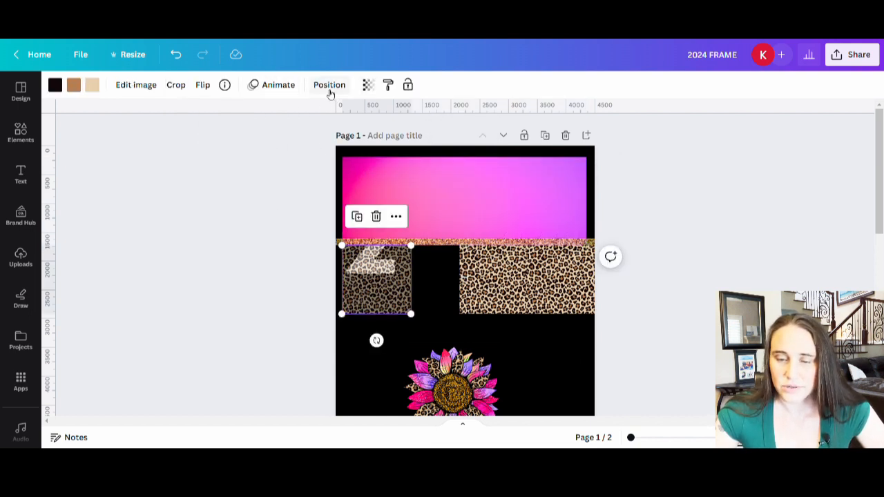
left_click(368, 84)
left_click_drag(326, 131, 369, 131)
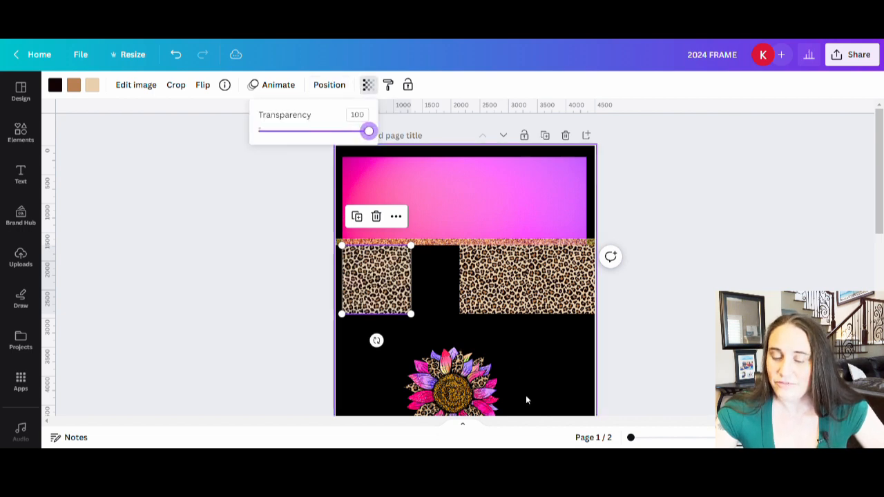
left_click(557, 363)
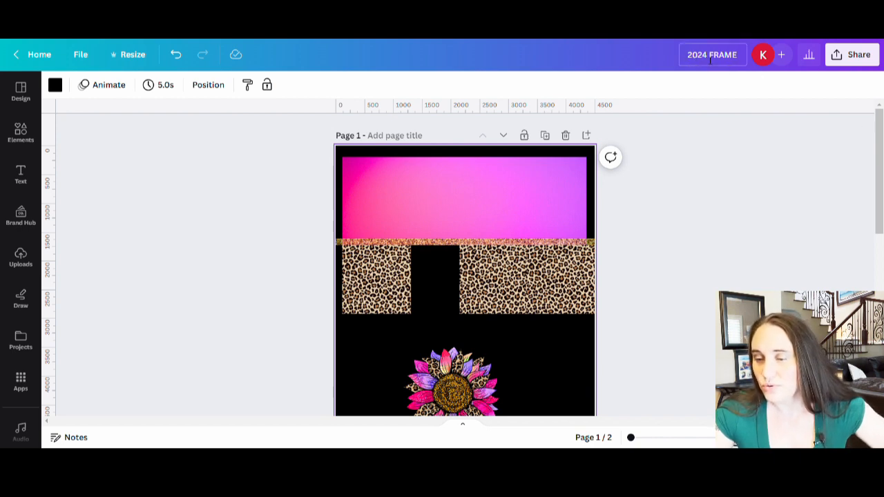
- Rename the design as 2024 MASK
left_click_drag(710, 60, 750, 60)
key("BackSpace")
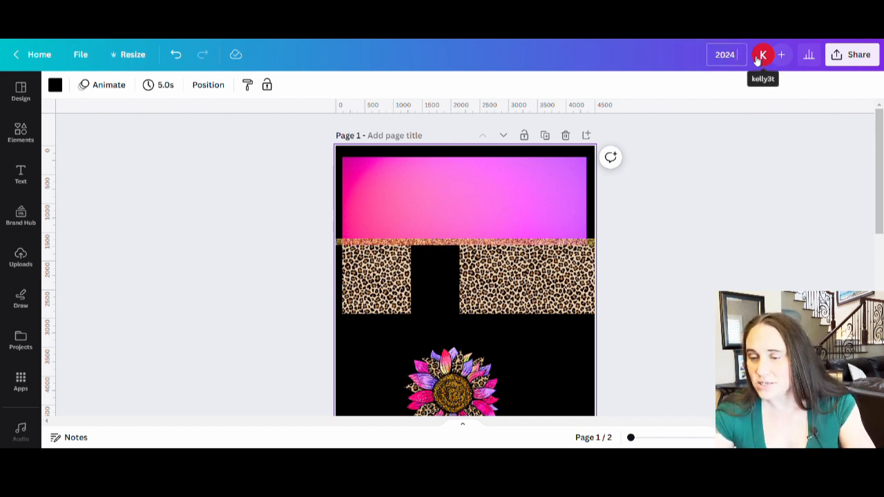
type("MASK")
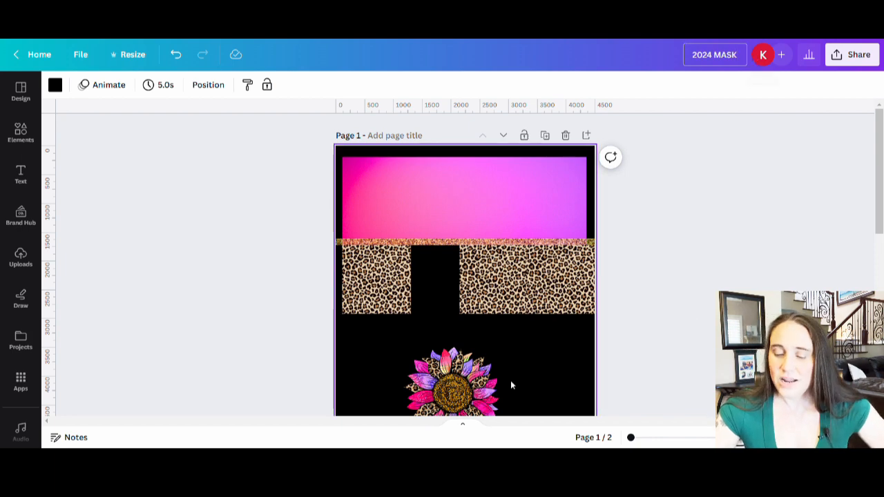
- Move the sunflower from page 1 onto the black page 2
scroll(462, 346, "down", 3)
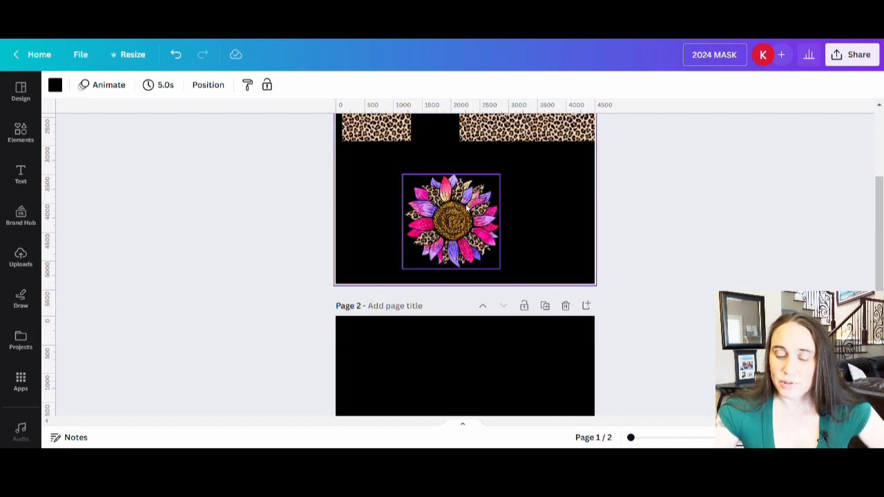
left_click_drag(448, 217, 452, 436)
scroll(594, 303, "up", 4)
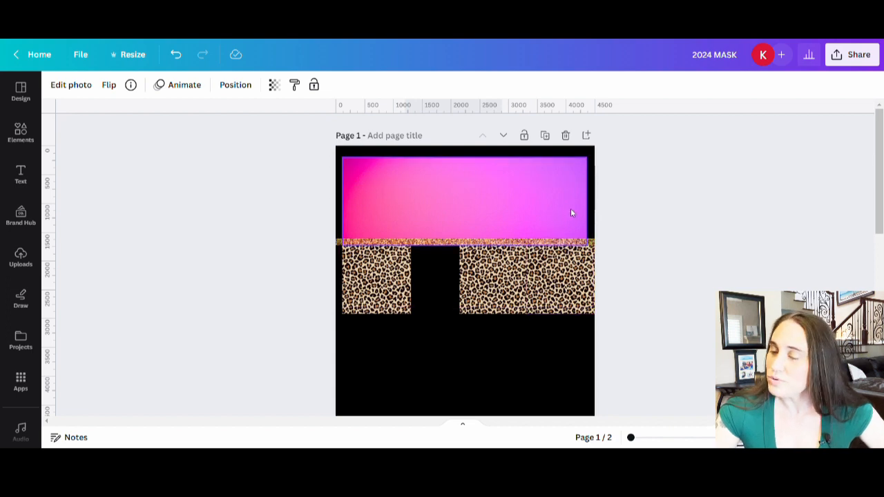
- Download only page 1 as a PNG at 4,500 × 5,400 px
left_click(848, 62)
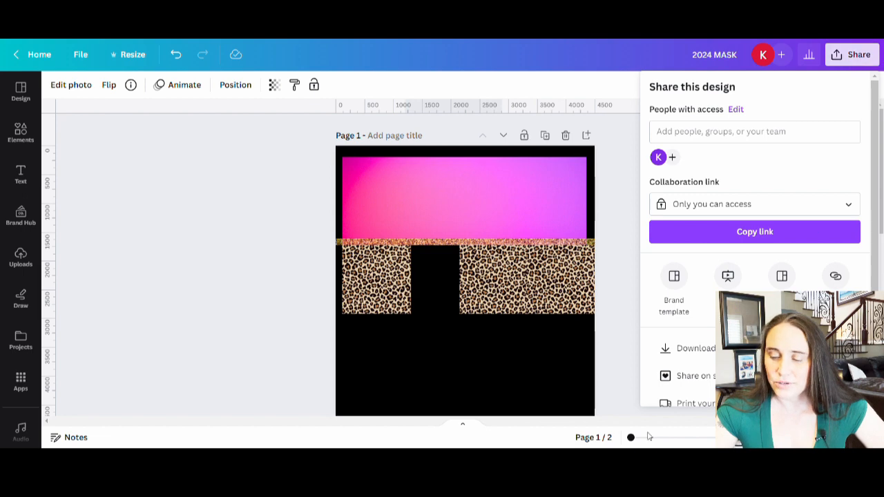
left_click(693, 351)
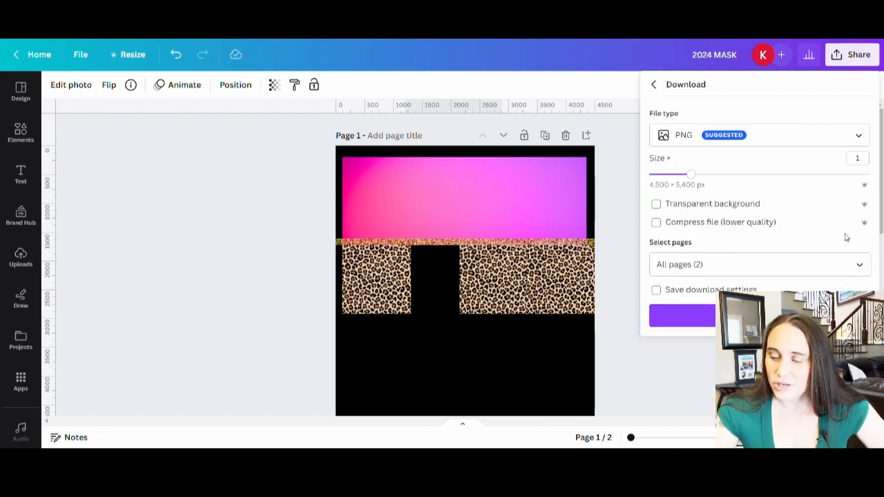
left_click(860, 266)
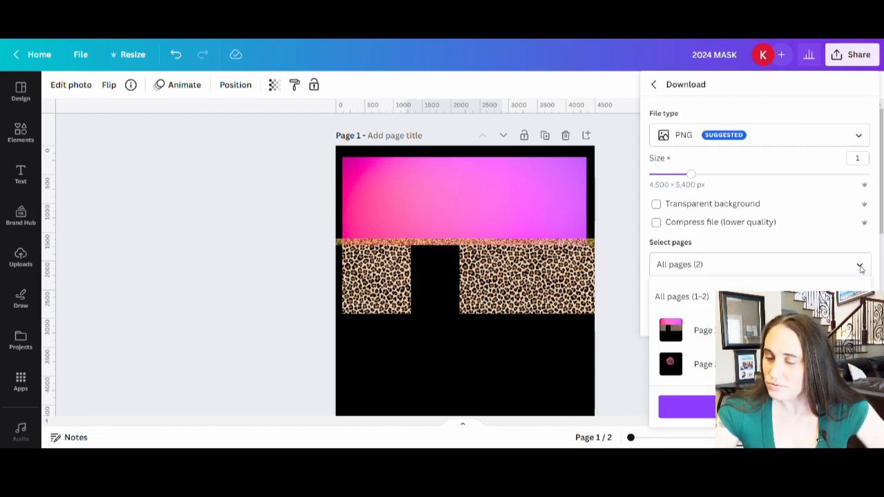
left_click(759, 330)
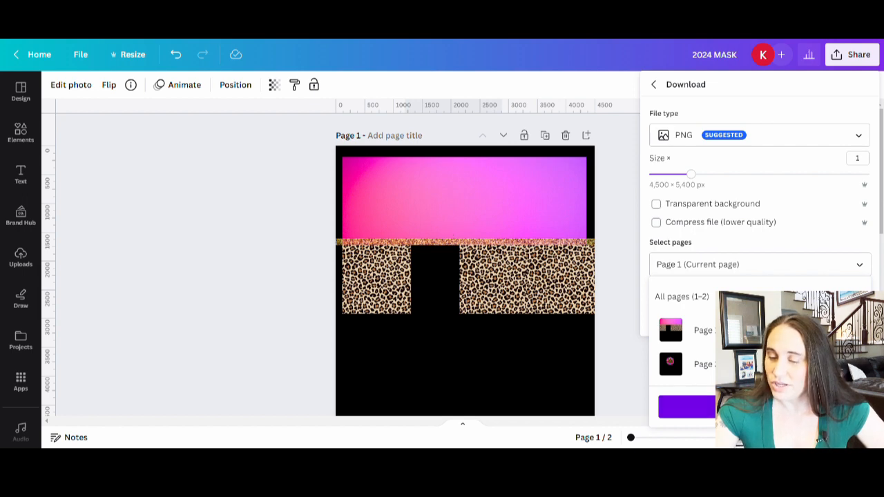
left_click(687, 407)
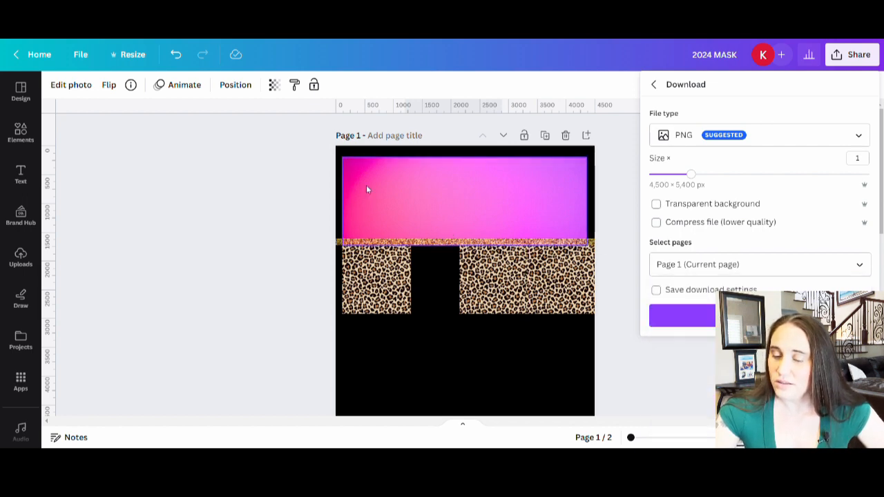
left_click(374, 243)
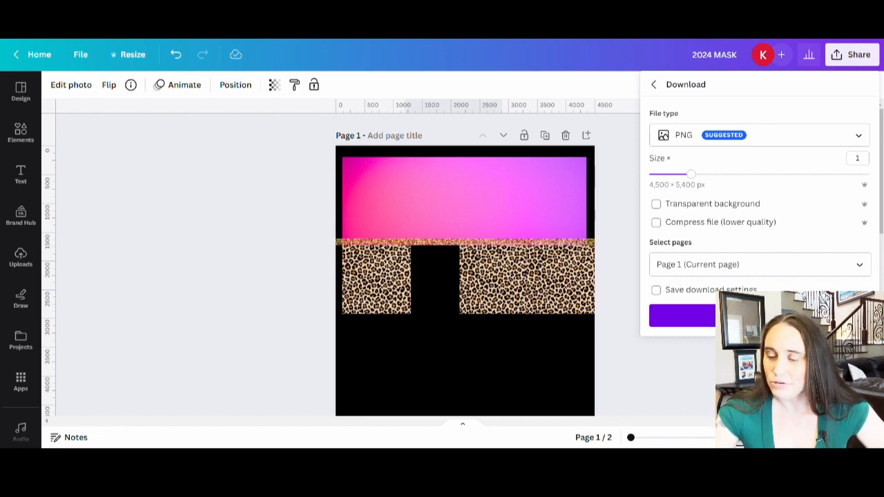
left_click(680, 316)
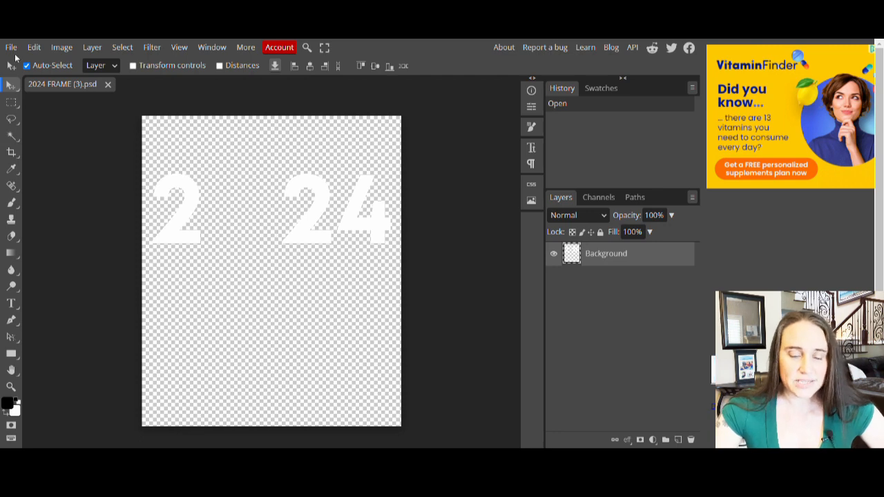
- Switch to Photopea, place the 2024 MASK image above the white digits in 2024 FRAME, and apply it as a clipping mask
left_click(11, 48)
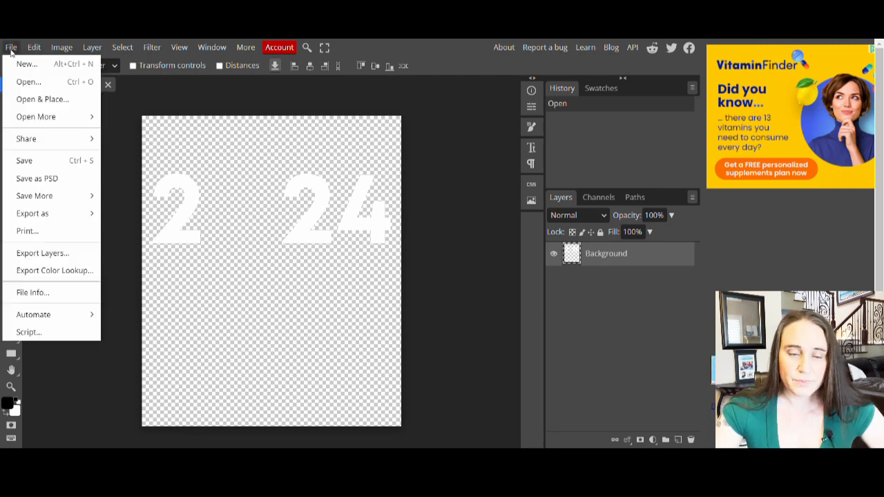
left_click(24, 101)
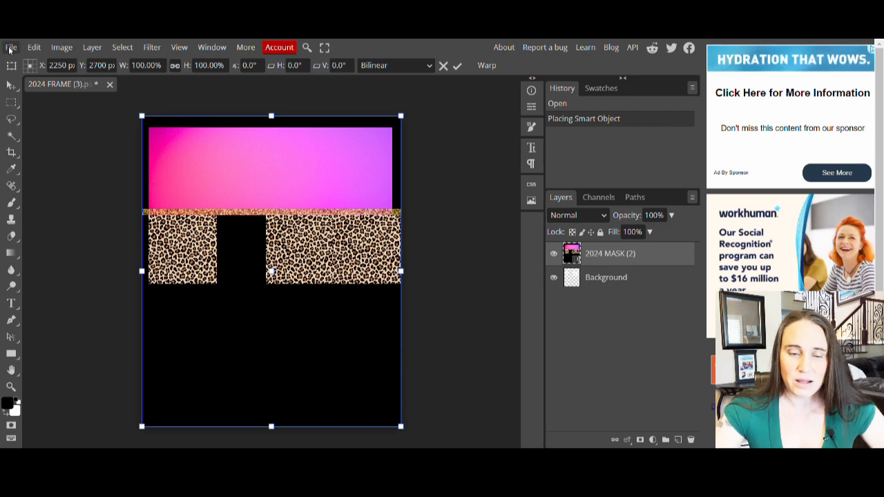
left_click(92, 48)
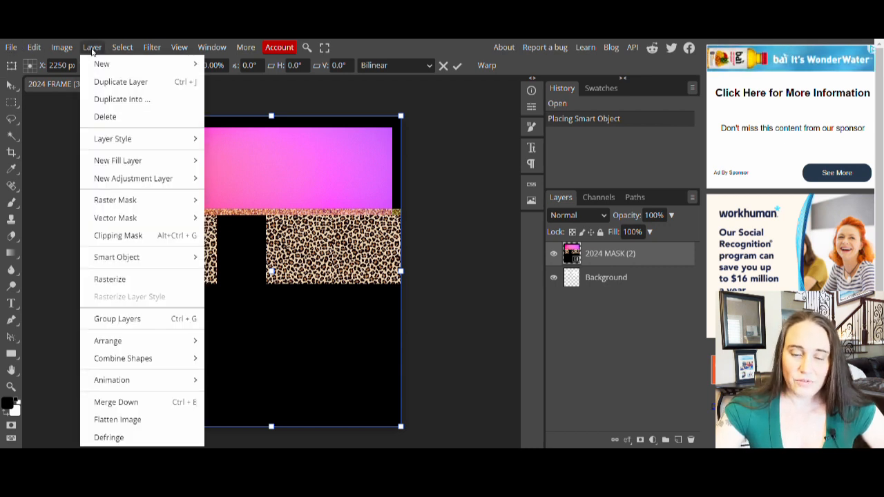
left_click(119, 236)
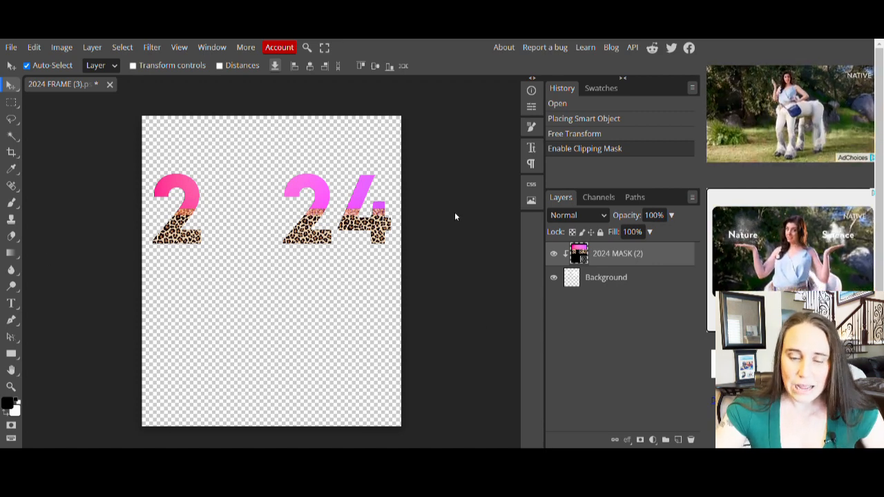
- Export the pattern-filled digits as a PNG at 4500 × 5400 px and 100% quality
left_click(11, 47)
mouse_move(33, 214)
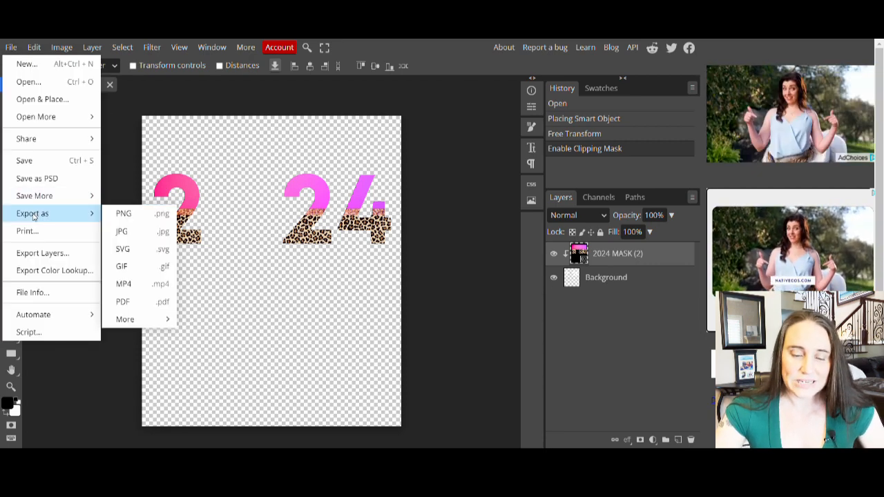
left_click(127, 213)
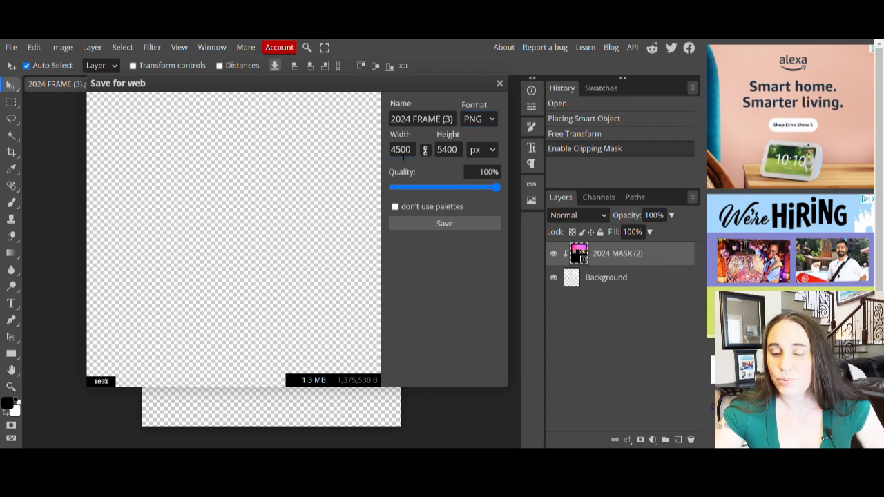
left_click(445, 224)
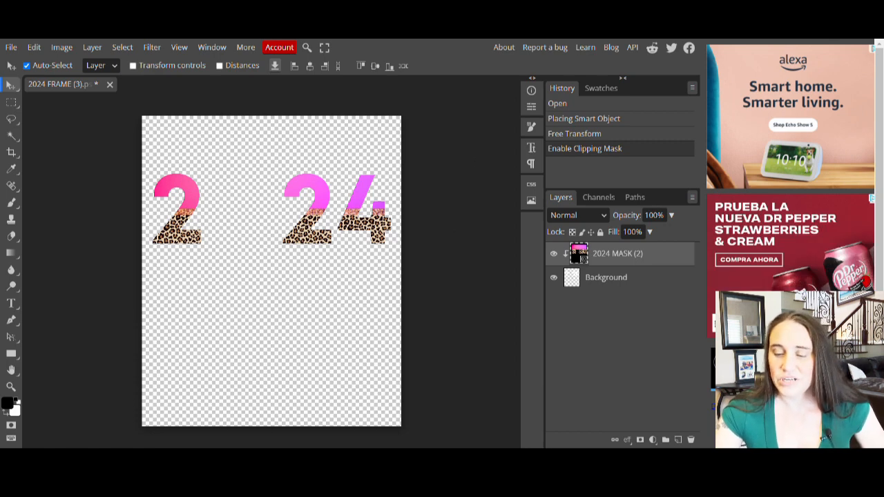
- Switch back to Canva and move the sunflower on page 2 down and to the right, clear of the upper area
key("ctrl+Tab")
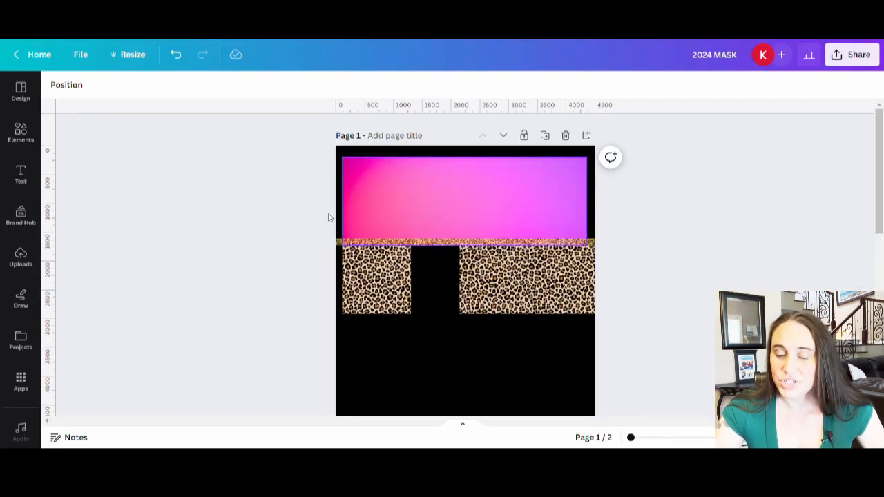
scroll(605, 194, "down", 2)
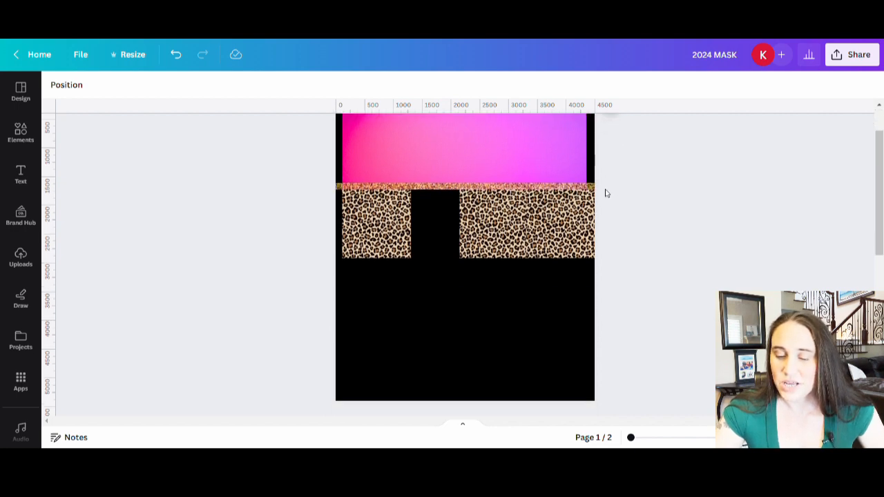
scroll(608, 207, "down", 5)
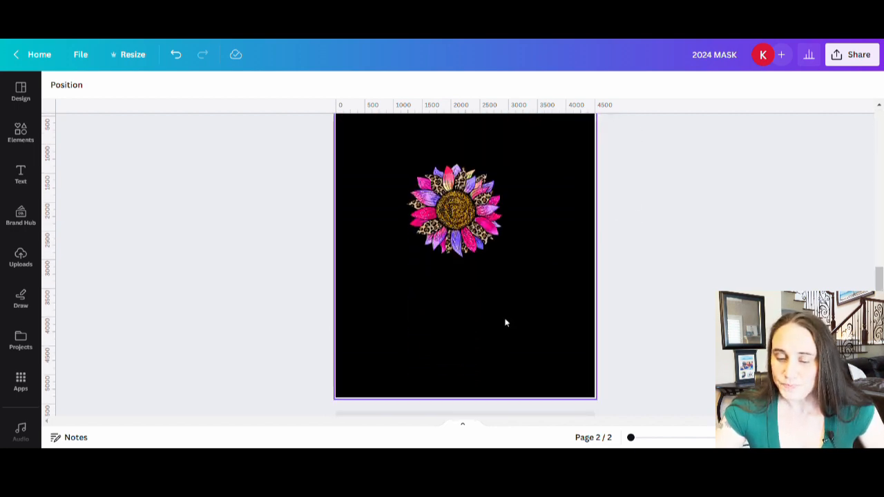
scroll(514, 321, "up", 2)
left_click_drag(455, 292, 494, 366)
scroll(525, 181, "down", 2)
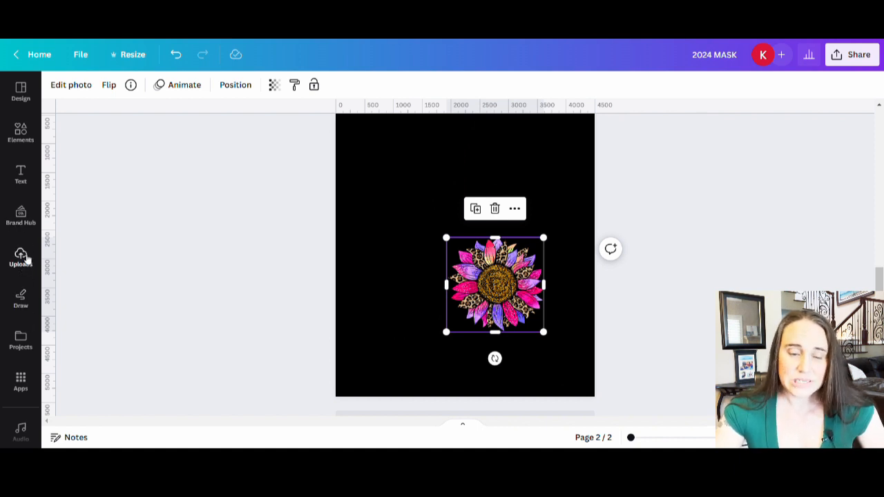
- Upload the exported pattern-filled digits image and add it to page 2
left_click(21, 257)
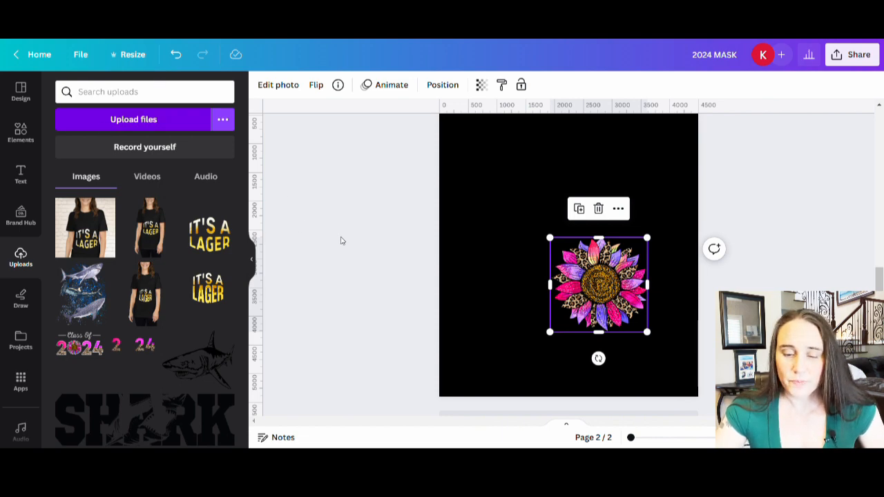
left_click(76, 231)
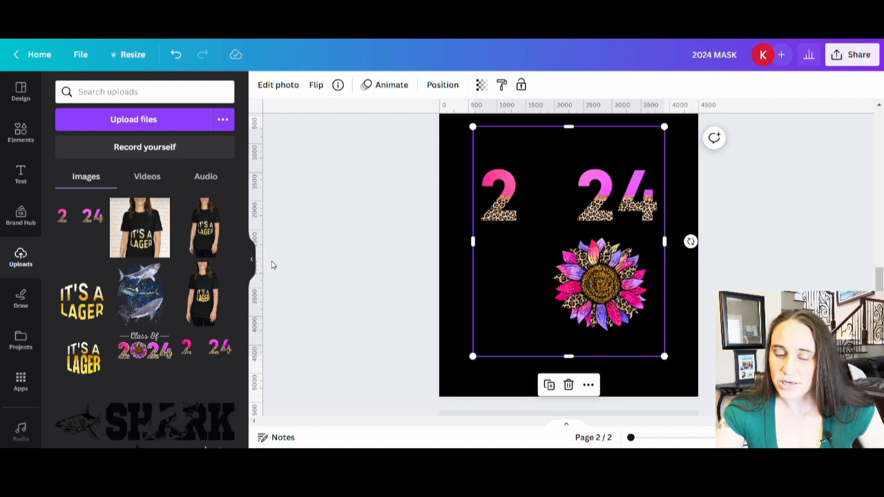
left_click(253, 264)
left_click(221, 237)
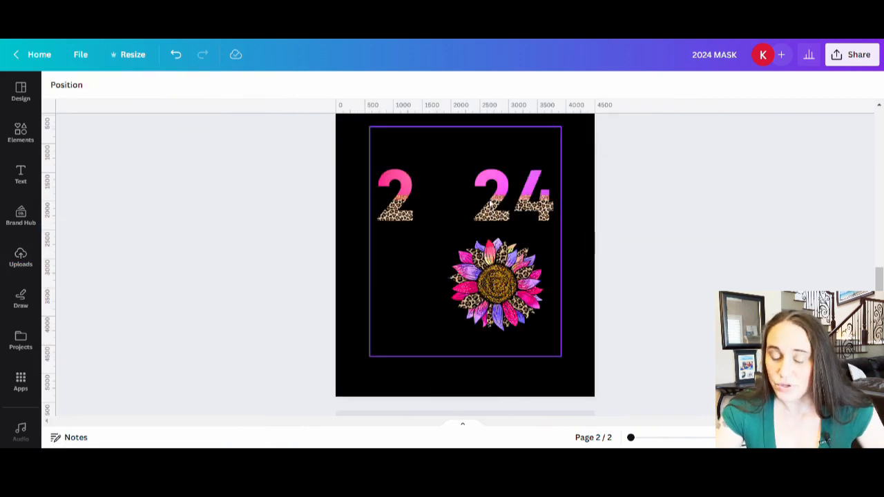
- Crop the empty space above and below the digits and enlarge the image to the full page width
left_click(471, 179)
left_click_drag(472, 131, 472, 166)
left_click_drag(470, 358, 487, 250)
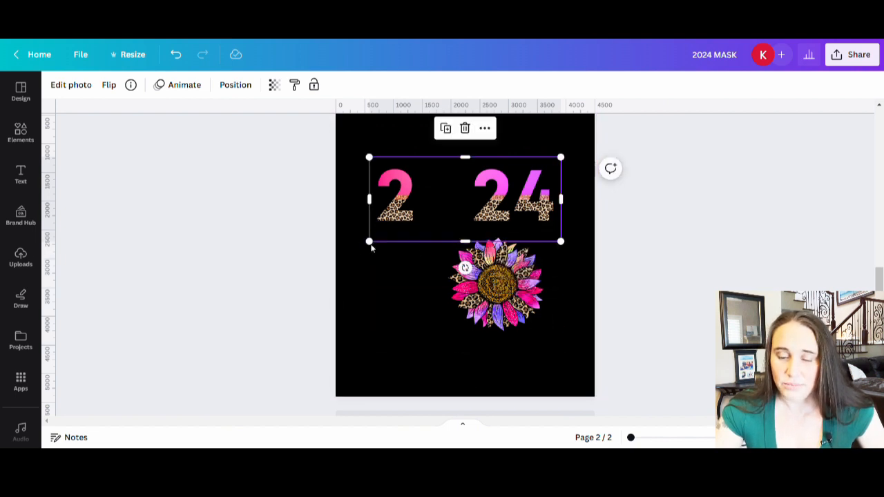
left_click_drag(370, 243, 336, 255)
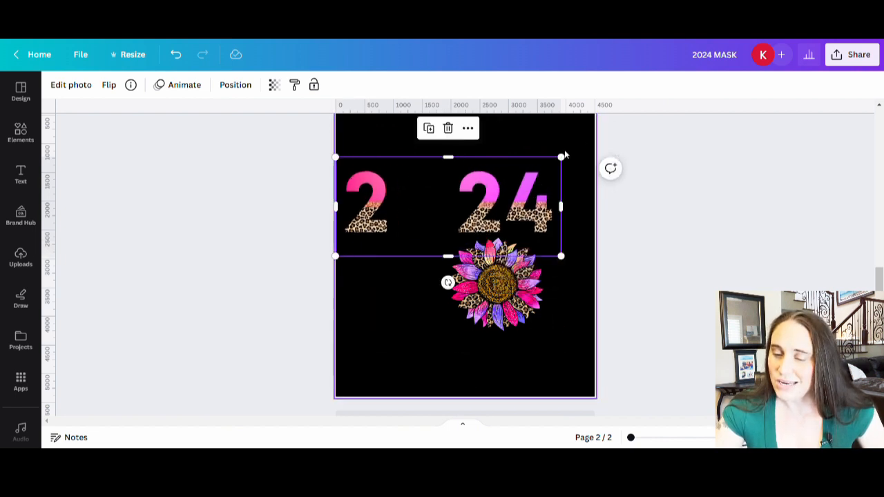
left_click_drag(568, 168, 597, 143)
left_click(398, 386)
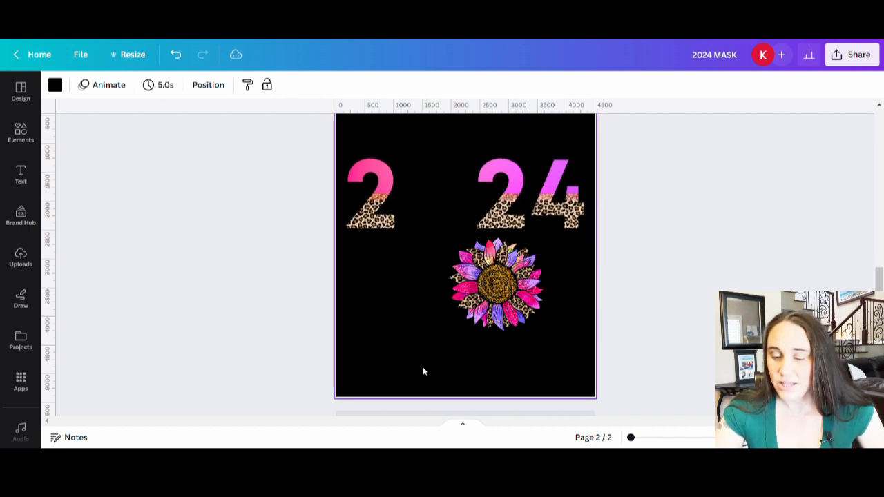
- Place the sunflower in the gap between the first 2 and 24 as the 0, and size it to the digits' height
left_click(515, 319)
left_click_drag(515, 319, 492, 320)
left_click(513, 320)
left_click_drag(442, 260, 416, 197)
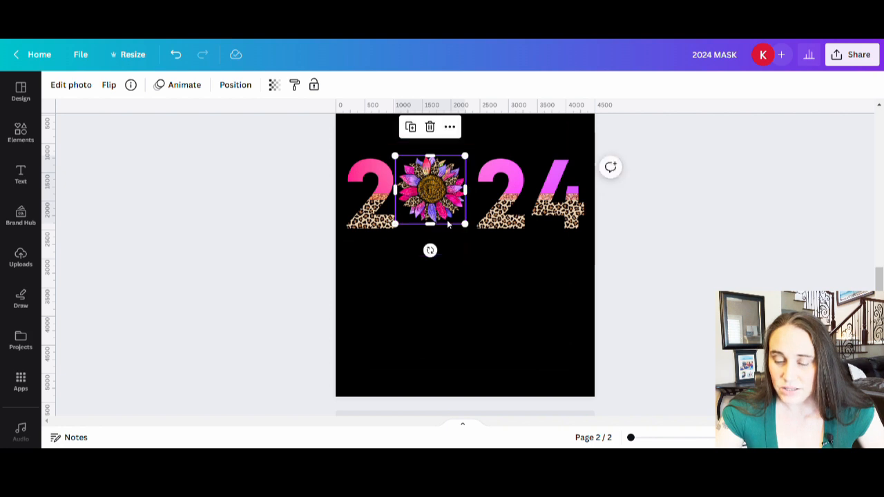
left_click_drag(471, 233, 477, 240)
left_click(569, 376)
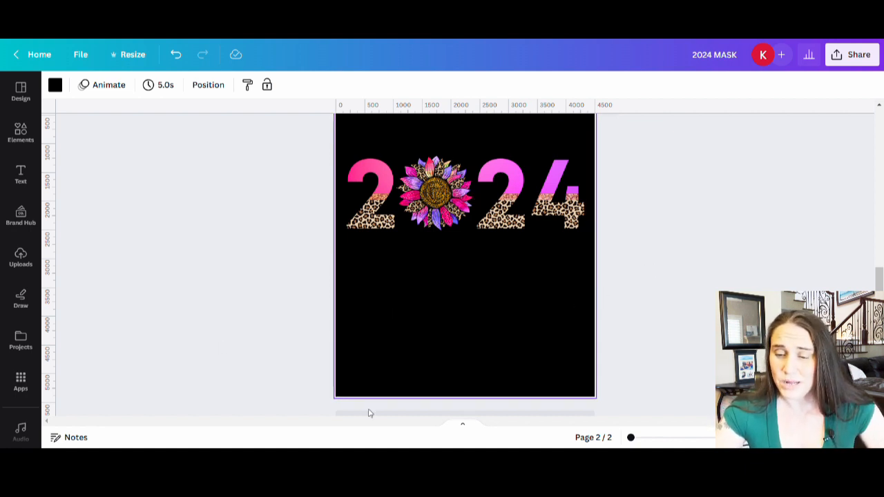
- Apply an Outline shadow effect in white (#FFFFFF) to the pattern-filled digits image on page 2
left_click(557, 209)
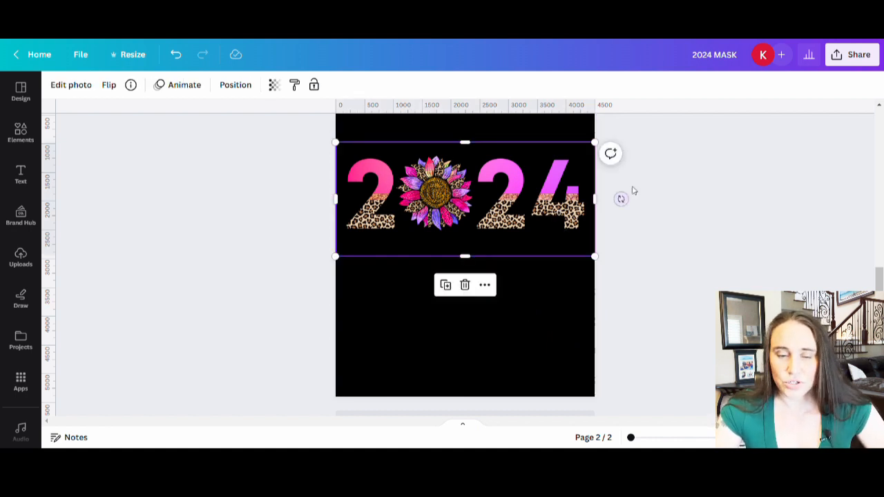
left_click(72, 86)
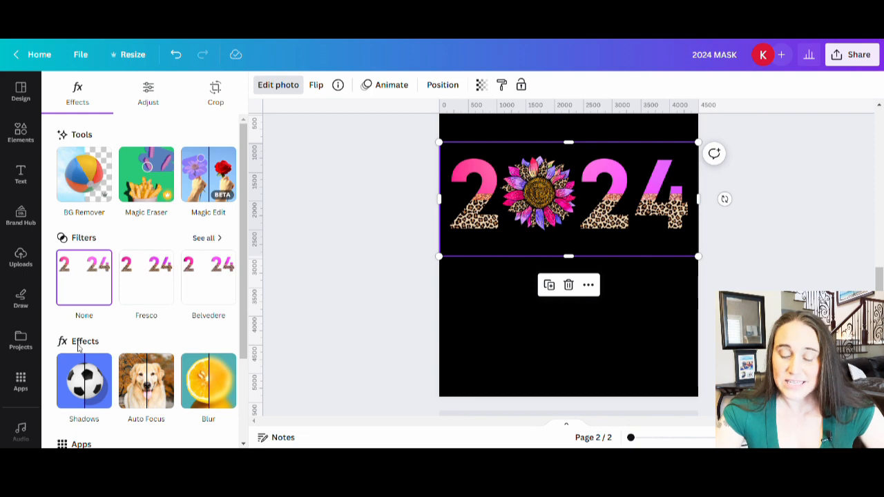
left_click(77, 391)
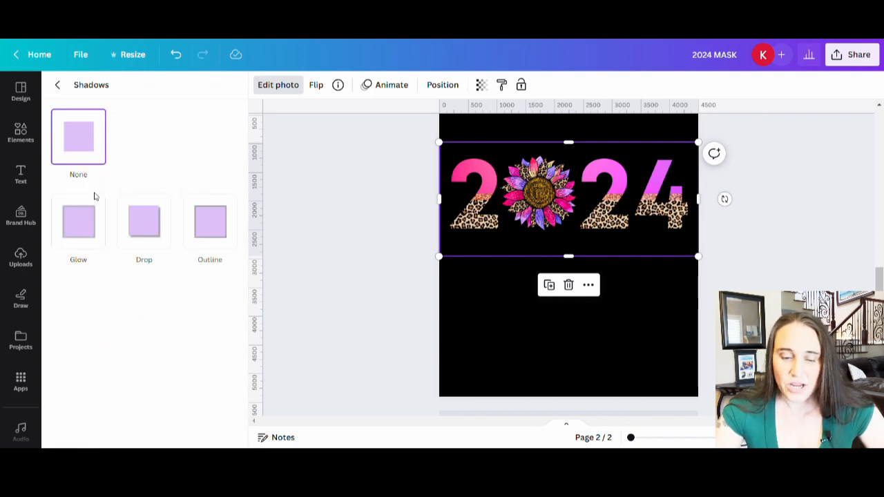
left_click(211, 221)
scroll(233, 420, "down", 2)
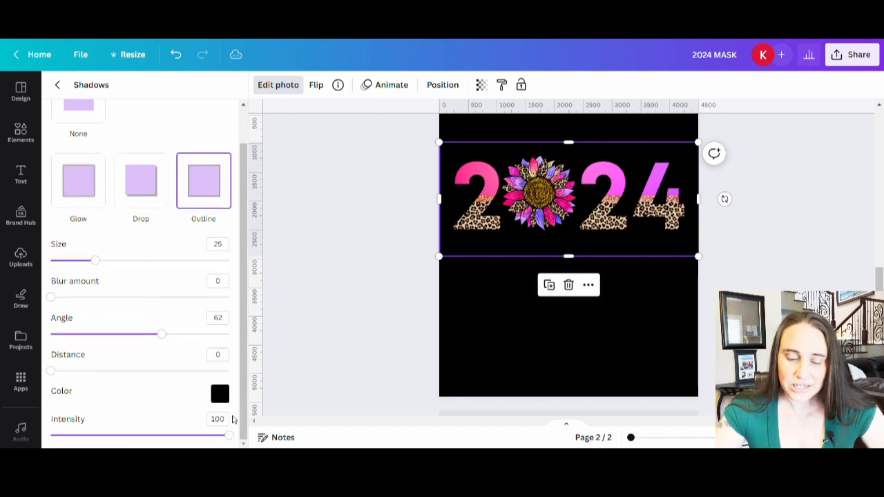
left_click(219, 394)
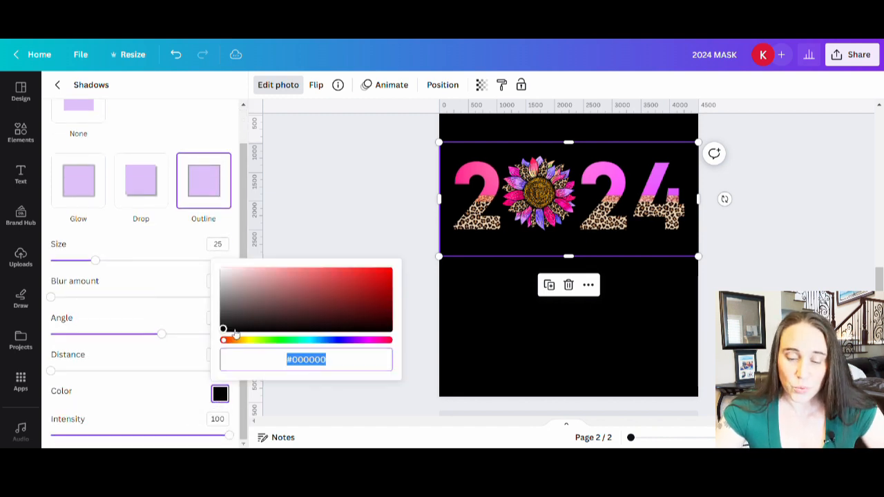
left_click_drag(234, 335, 213, 267)
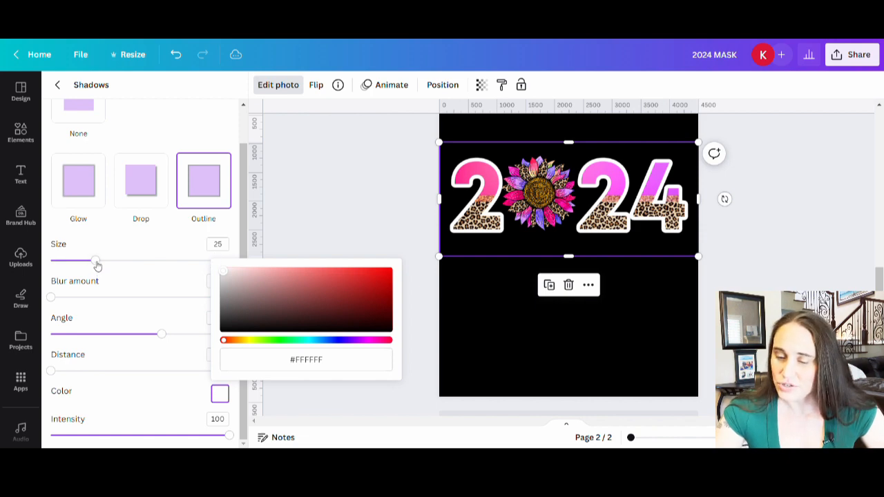
- Reduce the digits' outline size to 8
left_click_drag(97, 264, 65, 263)
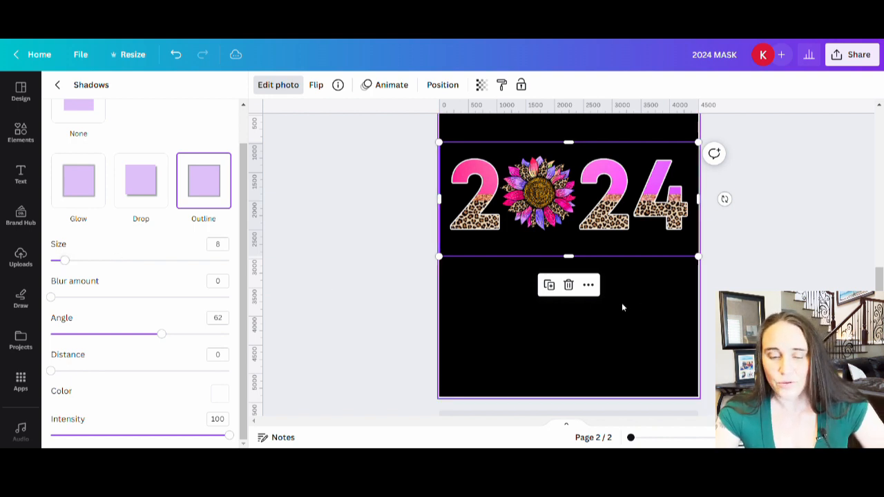
left_click(516, 344)
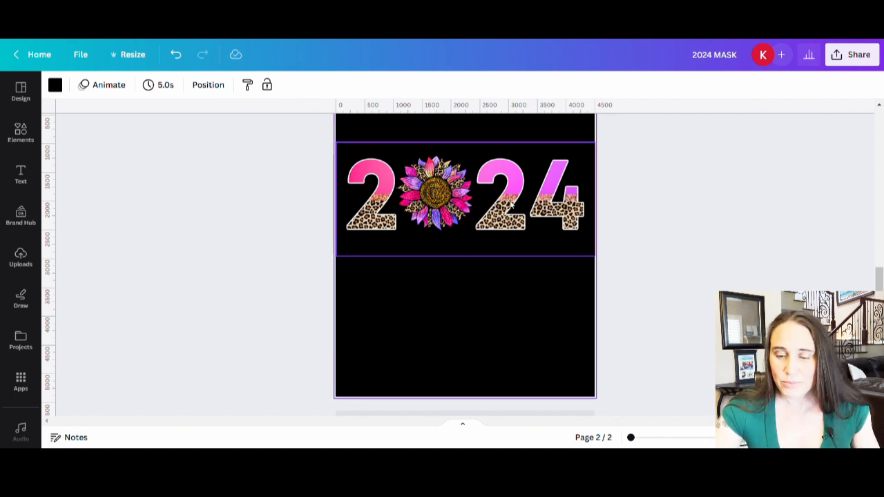
left_click(578, 205)
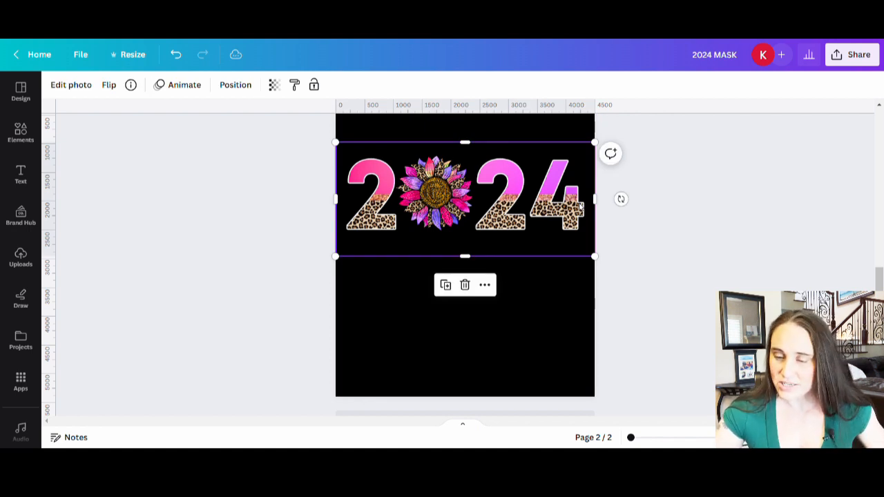
left_click(540, 339)
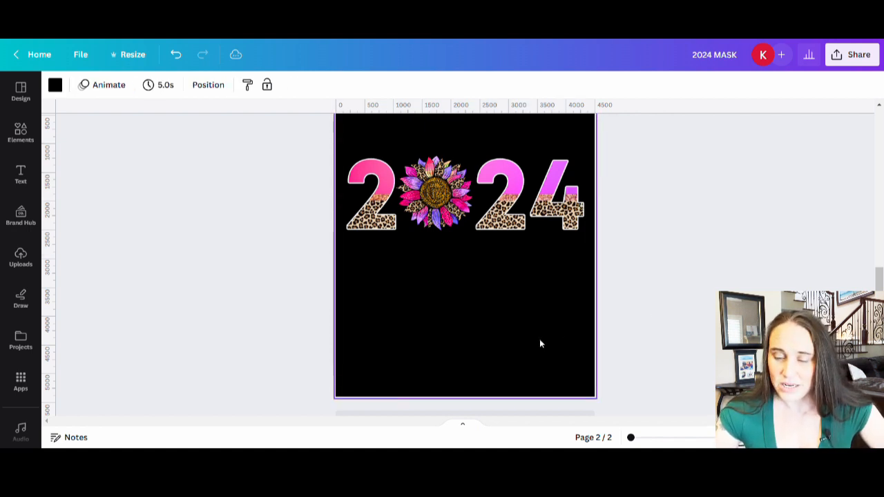
- Apply a matching white (#FFFFFF) Outline shadow effect to the sunflower
left_click(438, 217)
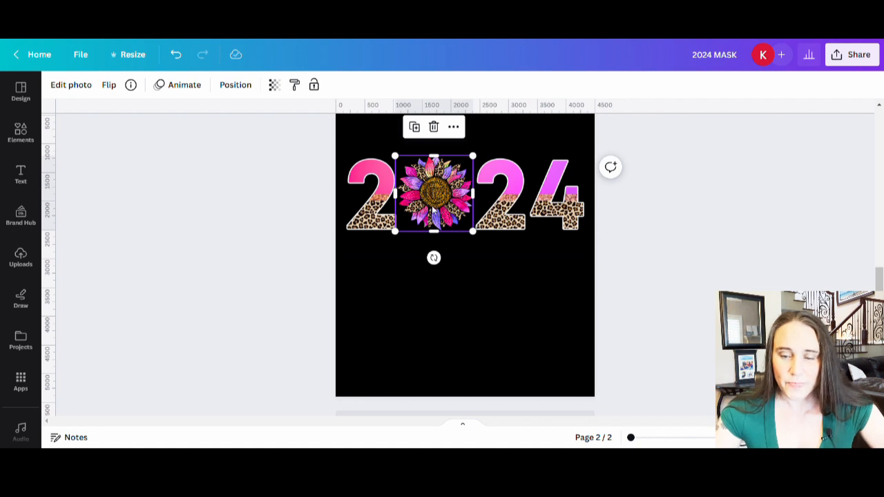
left_click(56, 88)
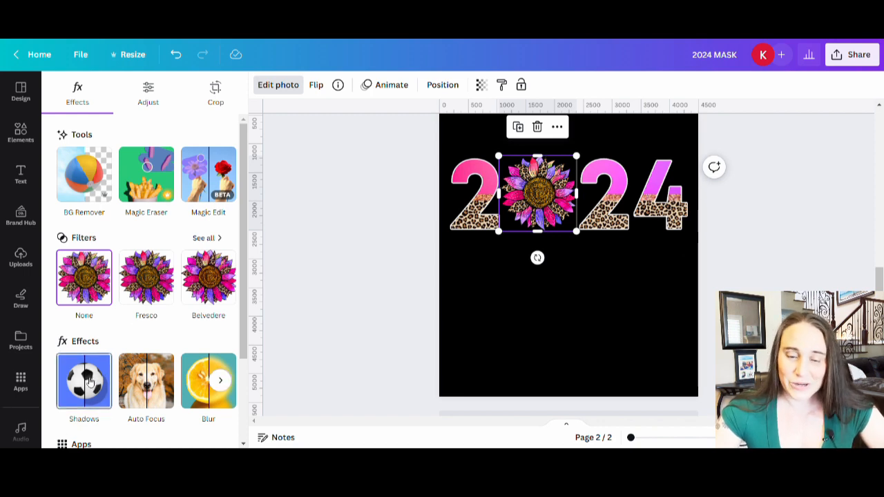
left_click(94, 382)
left_click(213, 221)
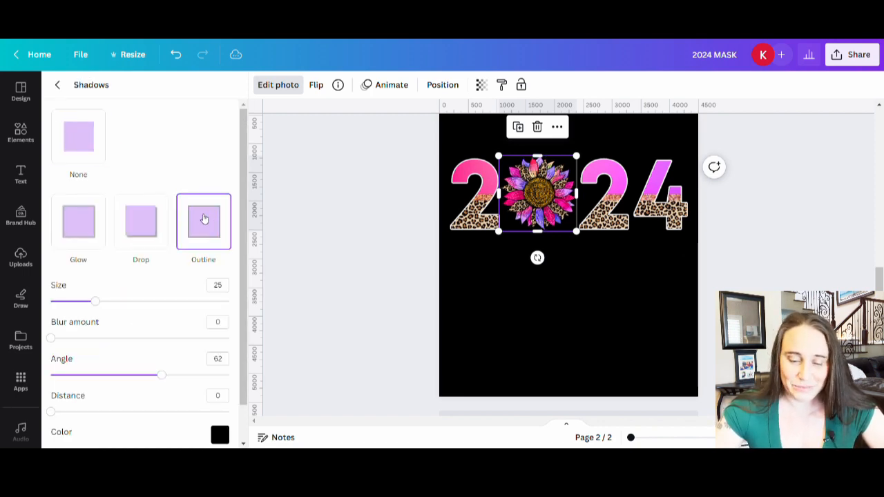
left_click(219, 435)
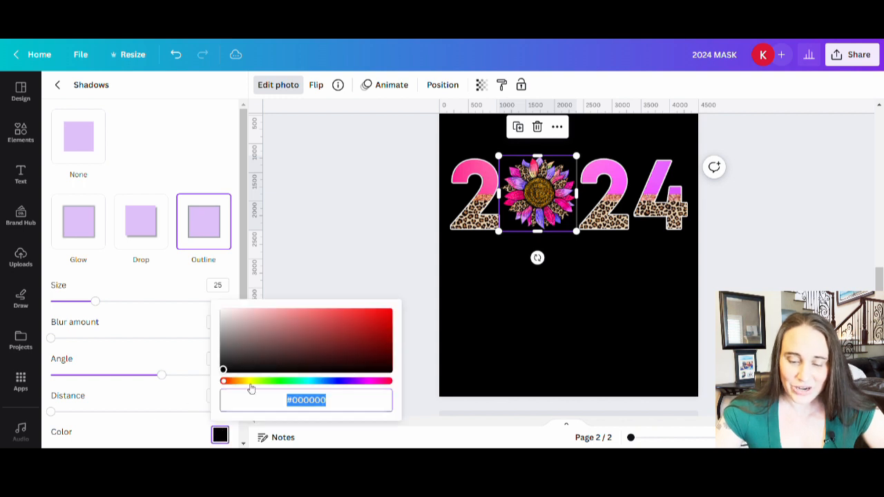
left_click_drag(222, 370, 206, 297)
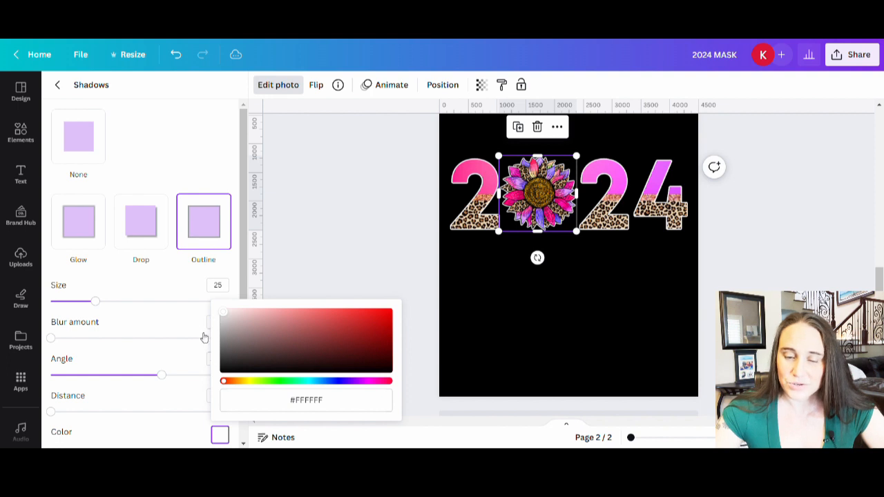
- Set the sunflower's outline size to 24 so it matches the digits' outline
left_click(104, 291)
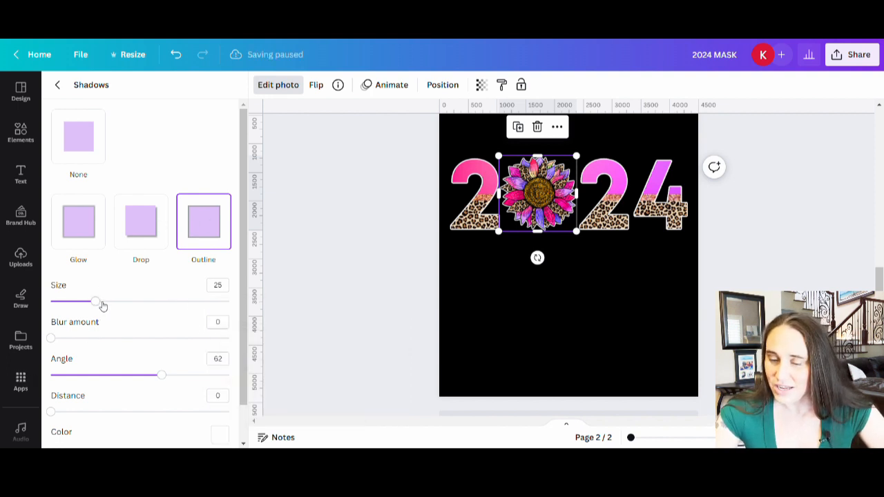
left_click(102, 306)
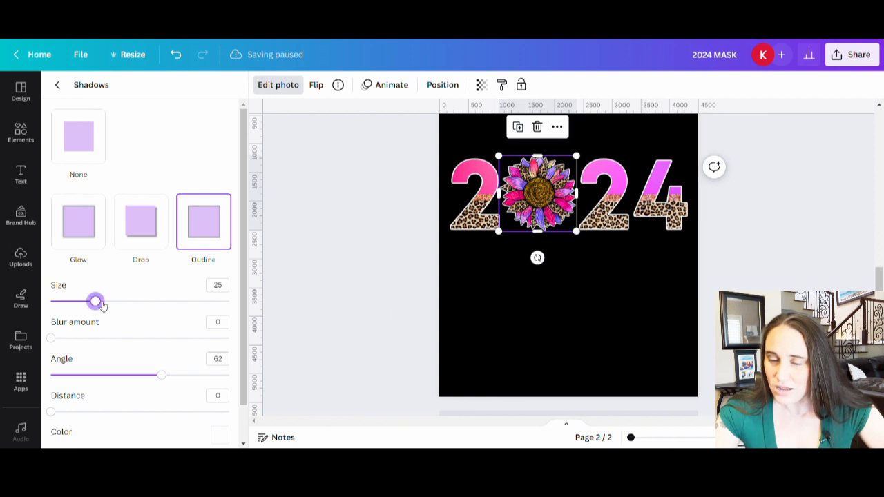
left_click_drag(102, 304, 104, 302)
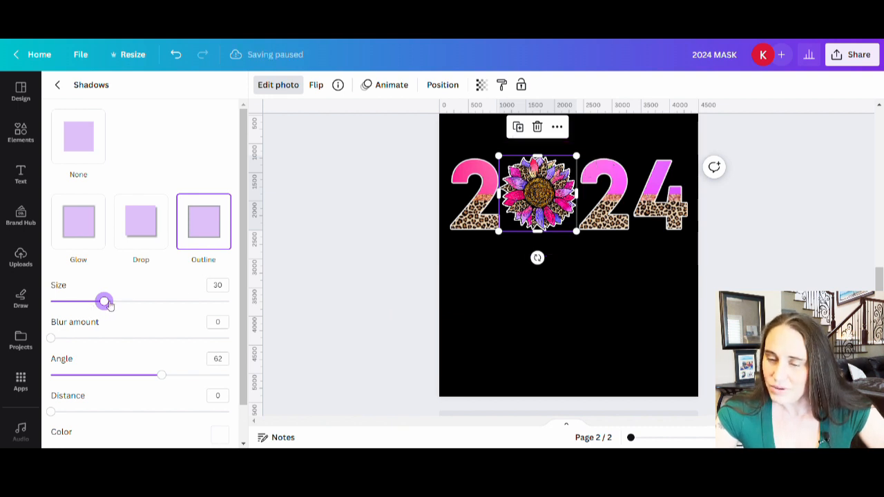
left_click_drag(109, 305, 97, 305)
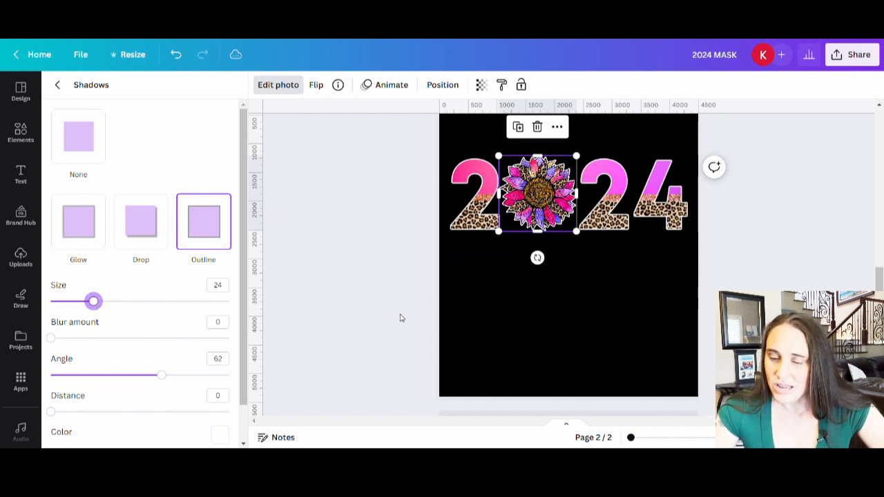
left_click(556, 359)
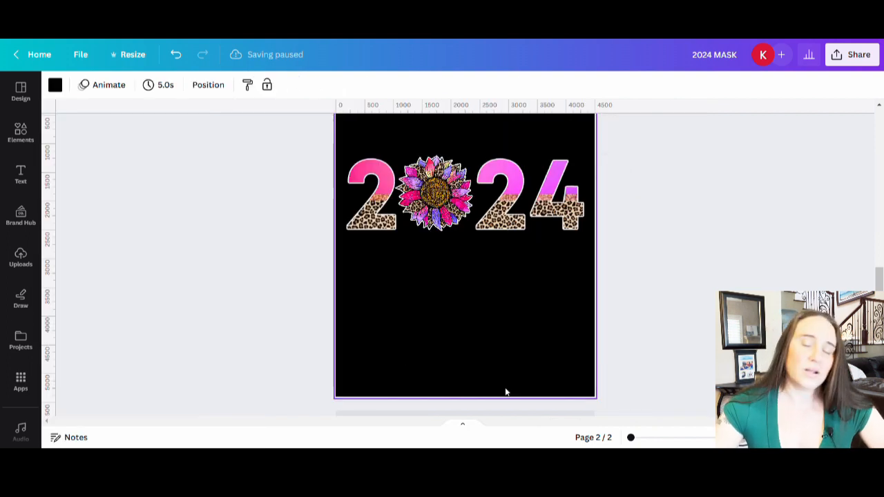
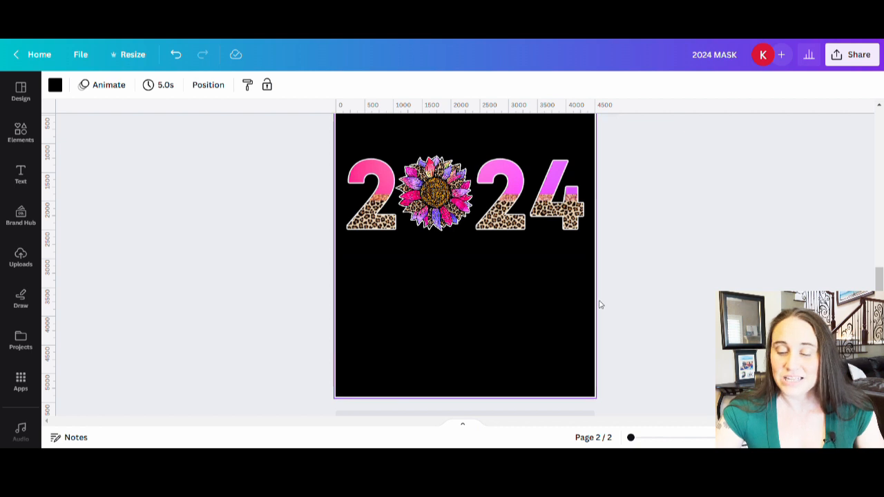
- Group the sunflower with the digits image and move the group slightly down the page
left_click_drag(583, 293, 343, 192)
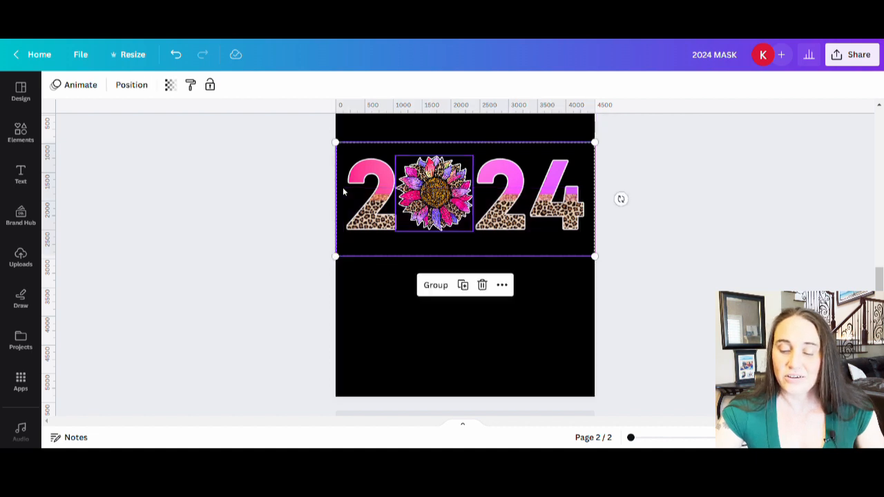
left_click(443, 290)
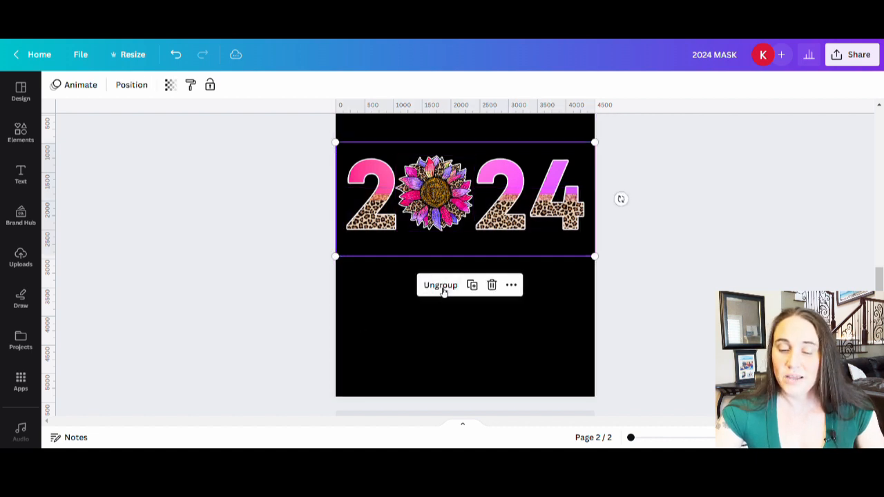
left_click(394, 361)
left_click_drag(485, 168, 493, 192)
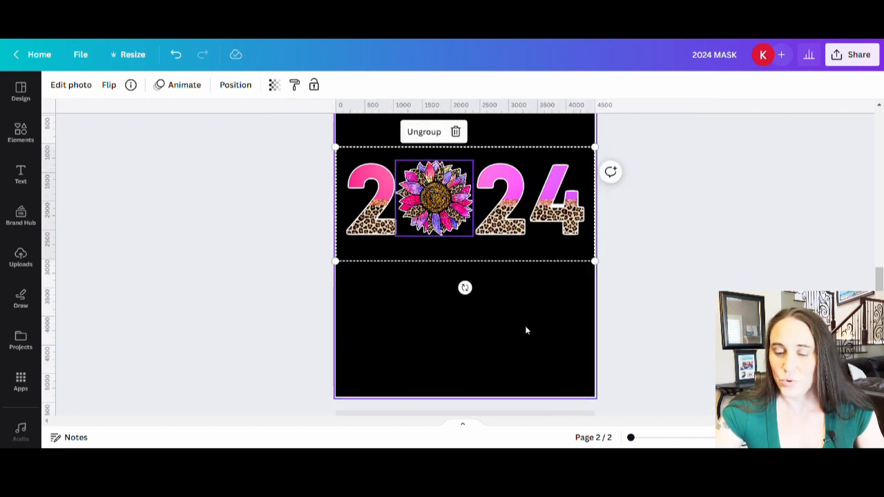
left_click(525, 331)
- Add a text box to page 2, enlarge it to about font size 143, and place it above the digits
scroll(330, 357, "up", 2)
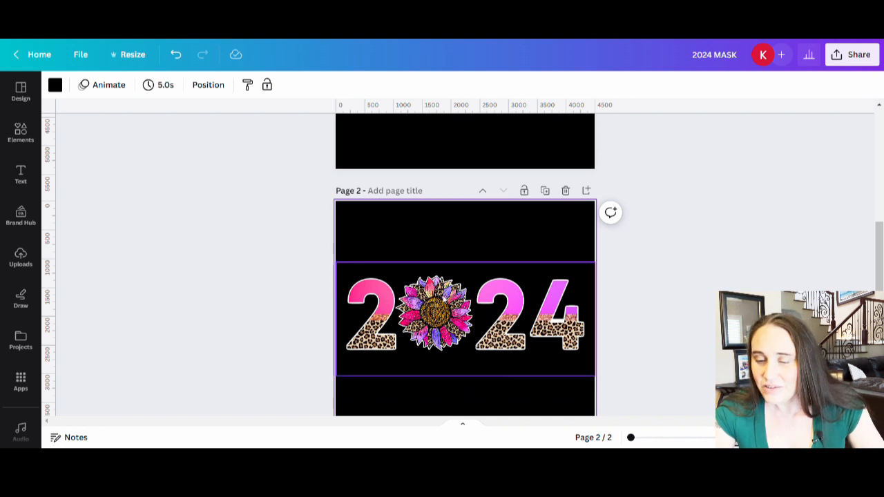
scroll(336, 311, "down", 3)
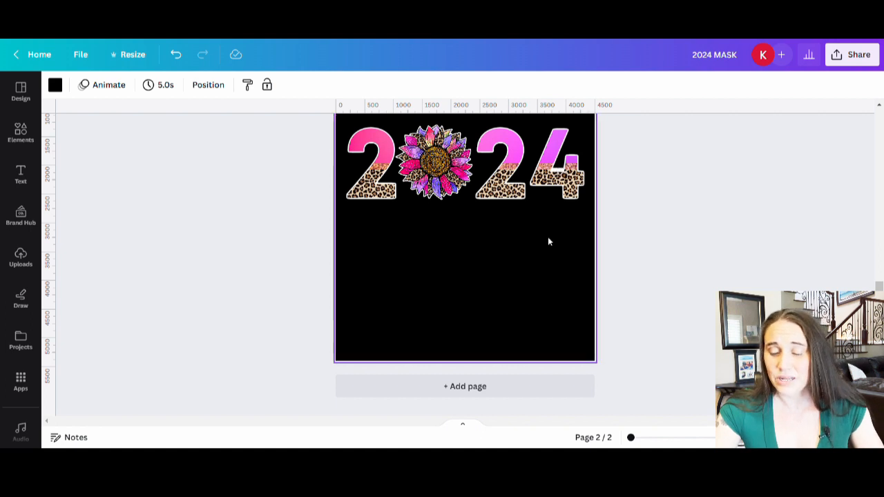
scroll(472, 288, "up", 3)
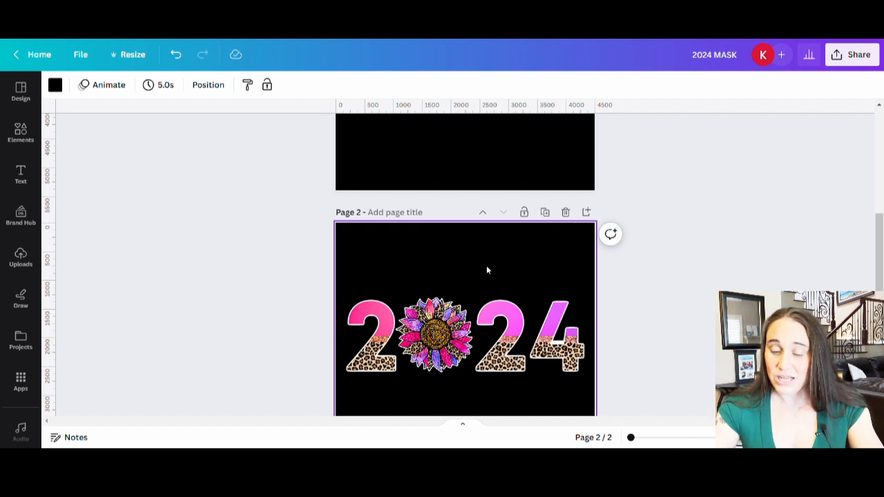
left_click(483, 273)
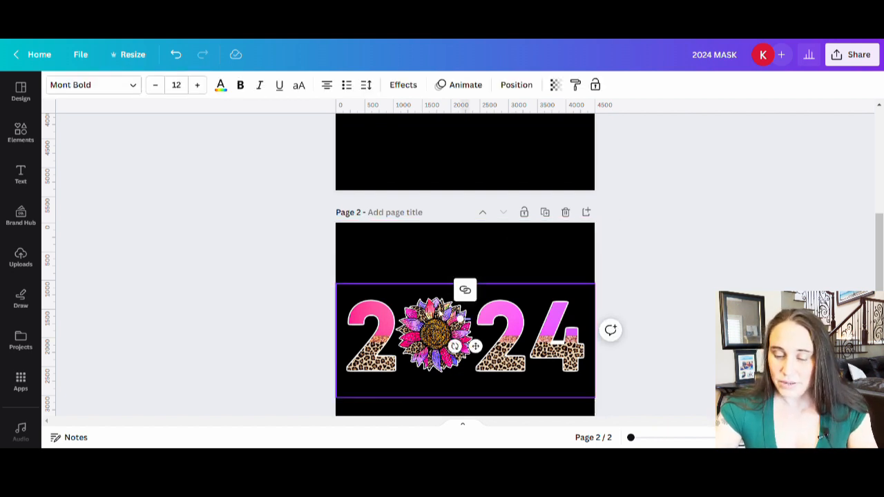
left_click_drag(457, 315, 354, 307)
left_click(509, 409)
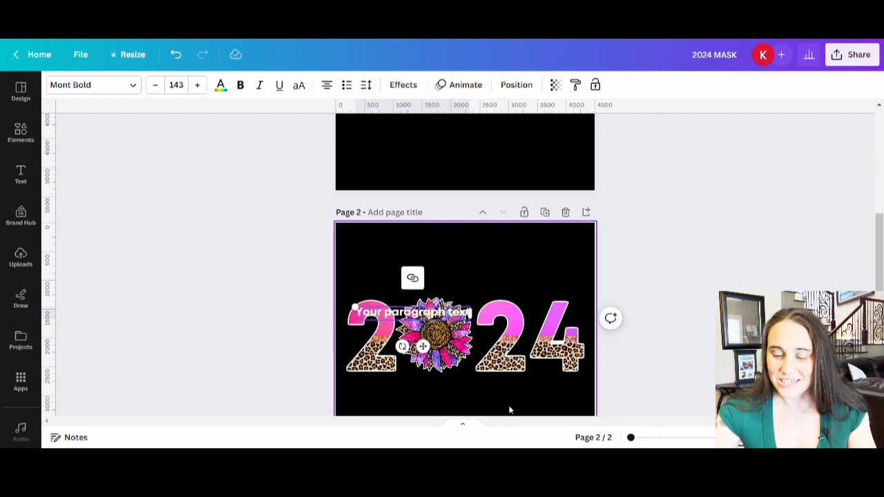
left_click_drag(426, 319, 475, 261)
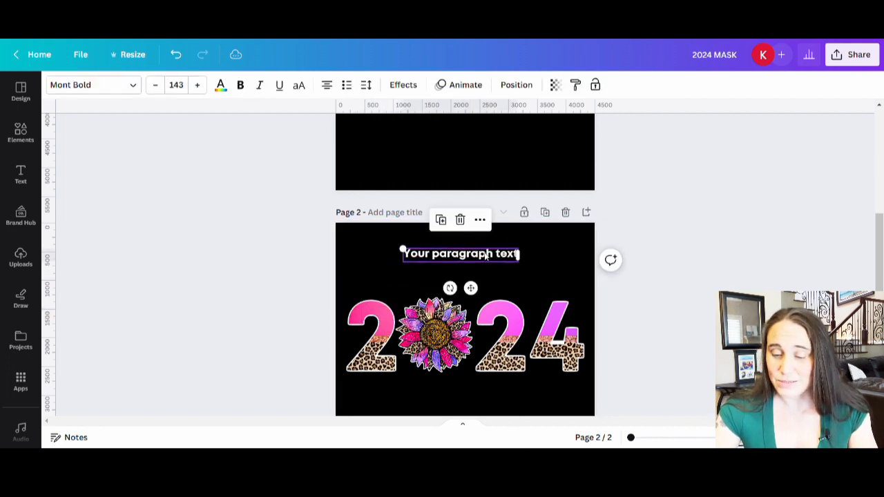
- Replace the placeholder text above the digits with "Class Of" and select its text box
left_click_drag(403, 254, 540, 254)
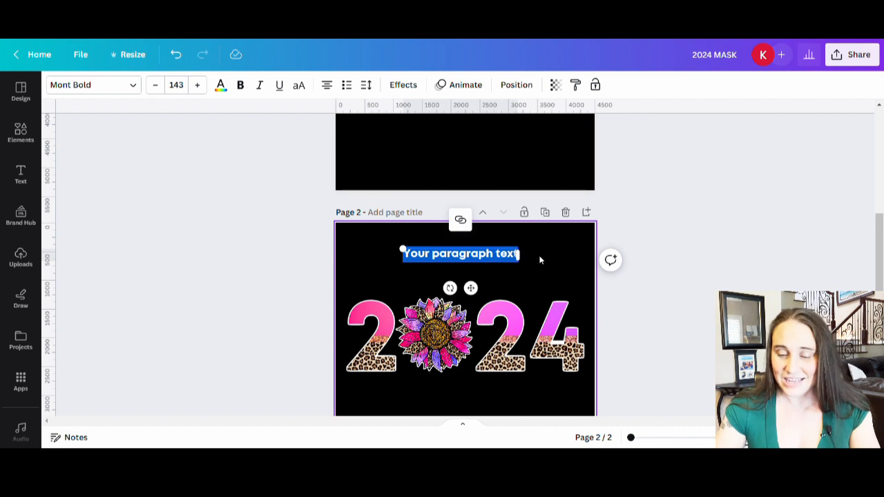
key("BackSpace")
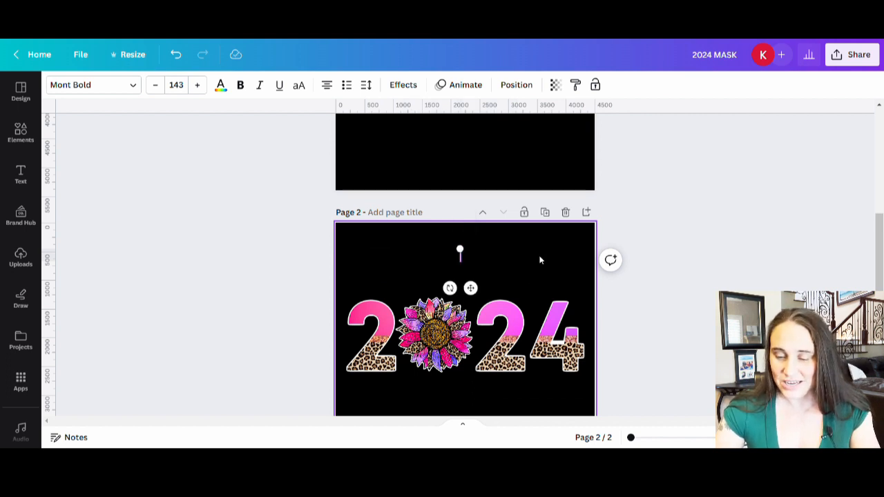
type("Class Of")
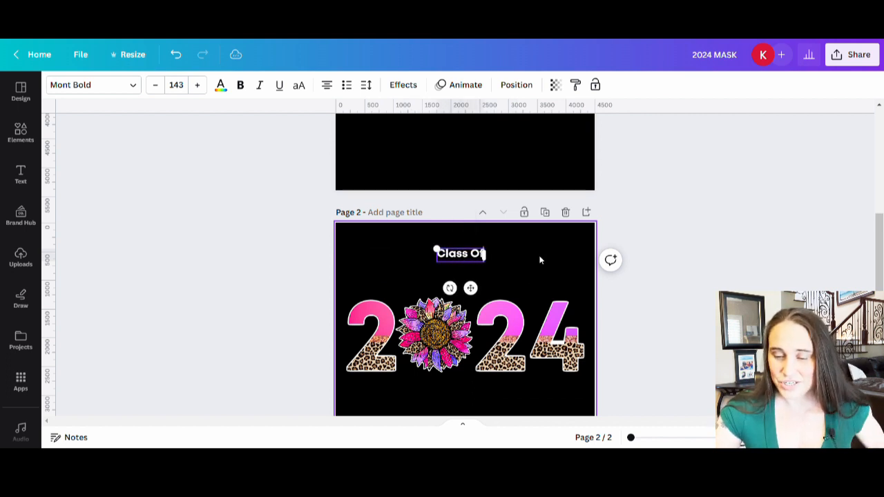
left_click(497, 255)
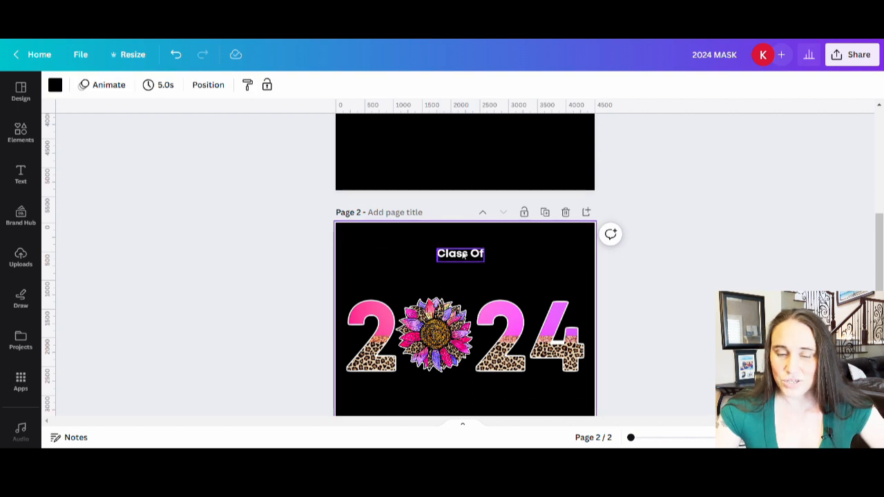
left_click(464, 255)
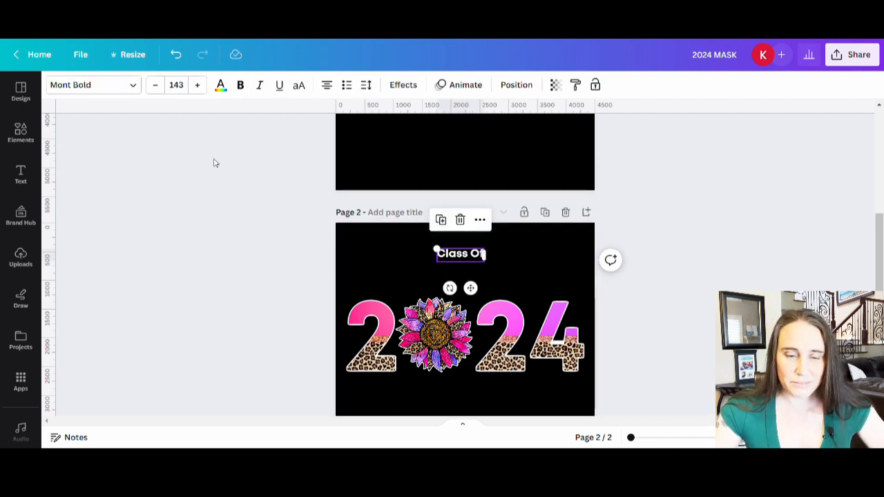
- Search the fonts for "script" and try Tropika Script on the "Class Of" text
left_click(89, 87)
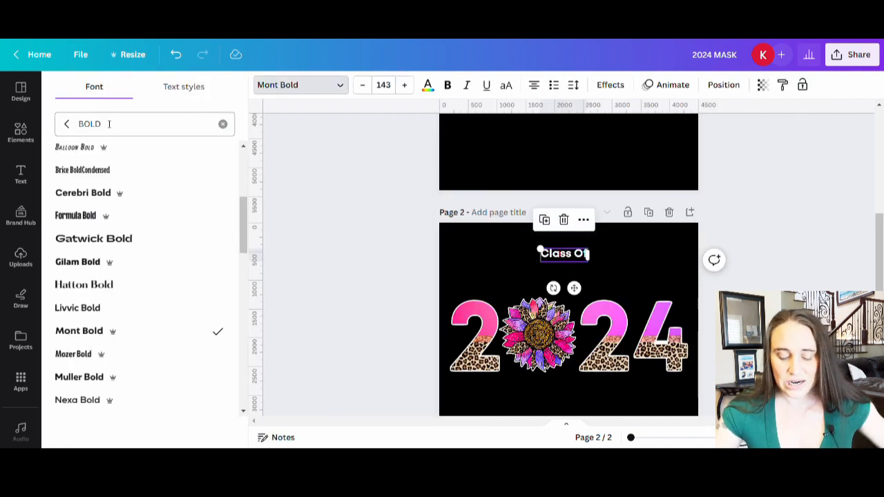
double_click(109, 124)
type("script")
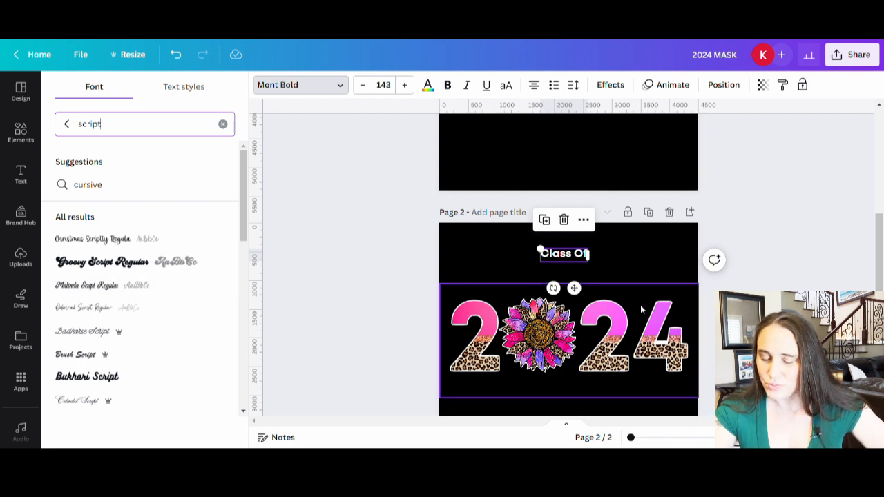
scroll(144, 266, "down", 5)
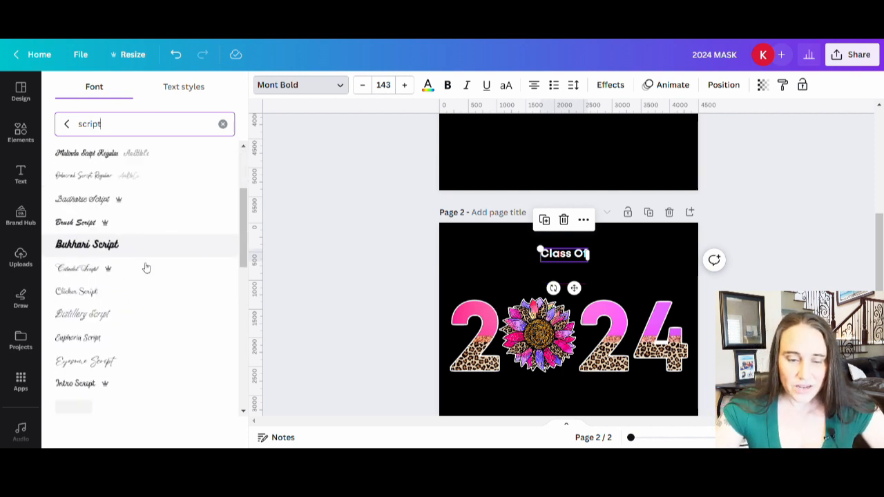
scroll(146, 192, "down", 6)
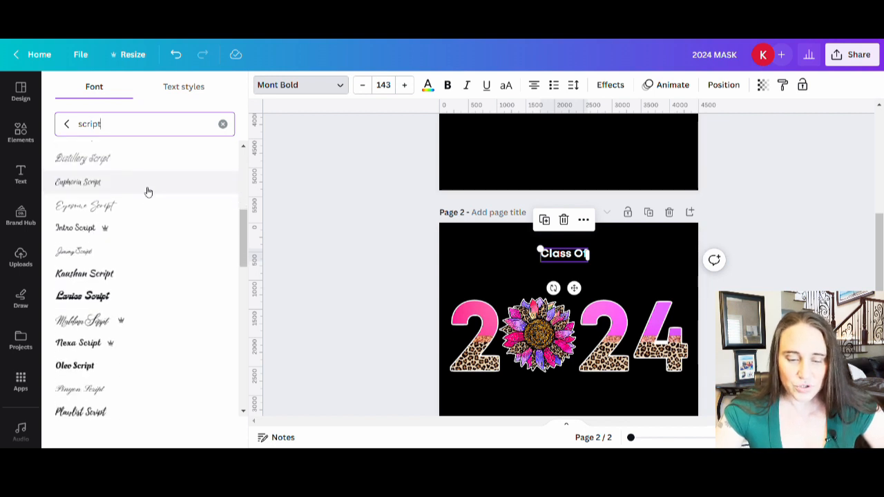
left_click(114, 274)
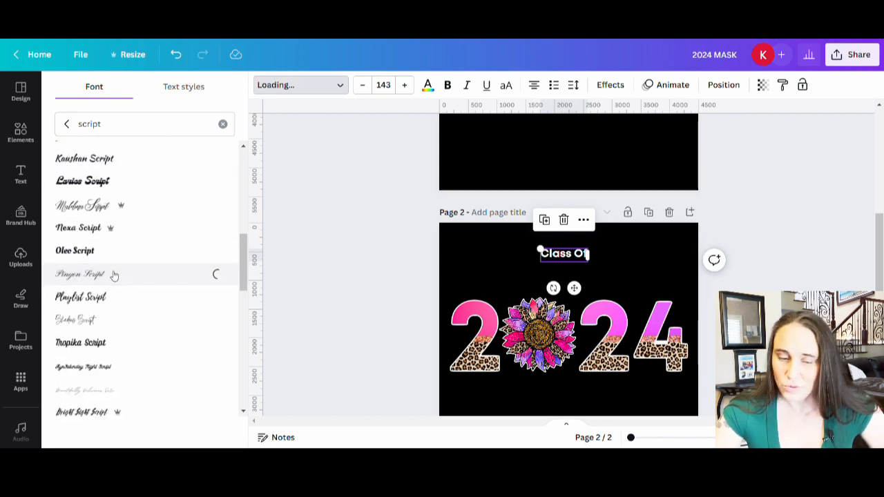
scroll(123, 233, "down", 2)
left_click(116, 233)
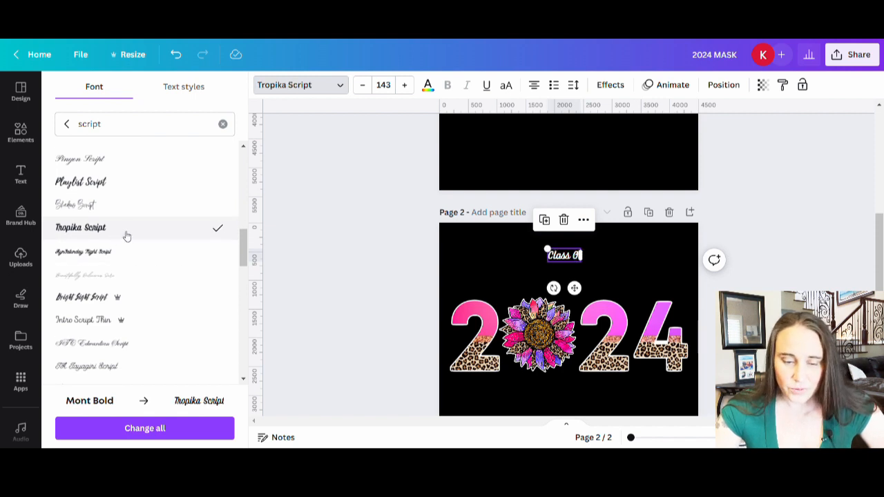
- Try Nexa Script Thin on the "Class Of" text and enlarge it to about font size 380 above the digits
scroll(172, 269, "down", 3)
scroll(164, 275, "down", 3)
scroll(110, 228, "up", 1)
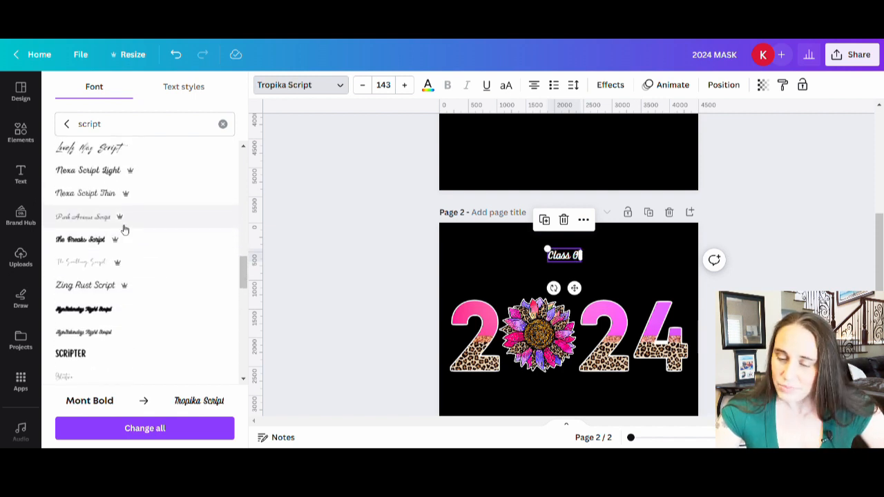
left_click(104, 193)
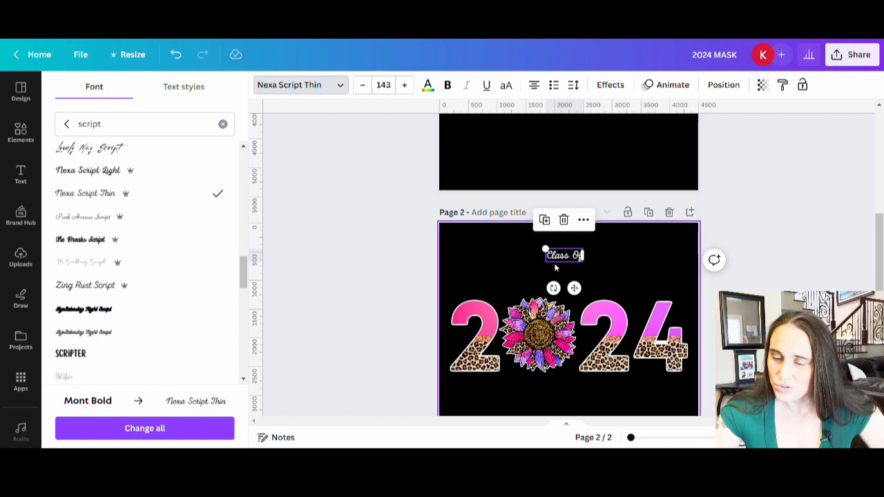
left_click_drag(545, 261, 495, 295)
left_click_drag(539, 273, 573, 266)
- Try the Vintage Goods font on "Class Of", enlarge the text to about font size 585 and reposition it above the digits
scroll(127, 276, "down", 3)
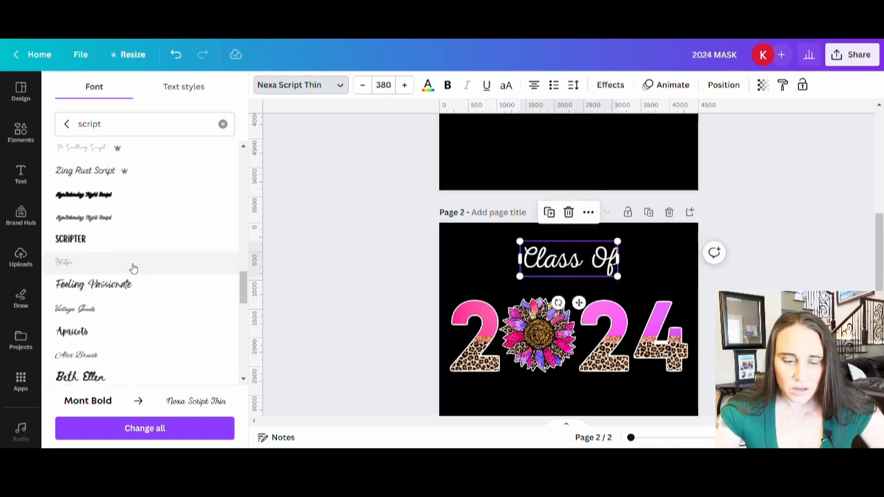
scroll(138, 255, "down", 2)
left_click(117, 193)
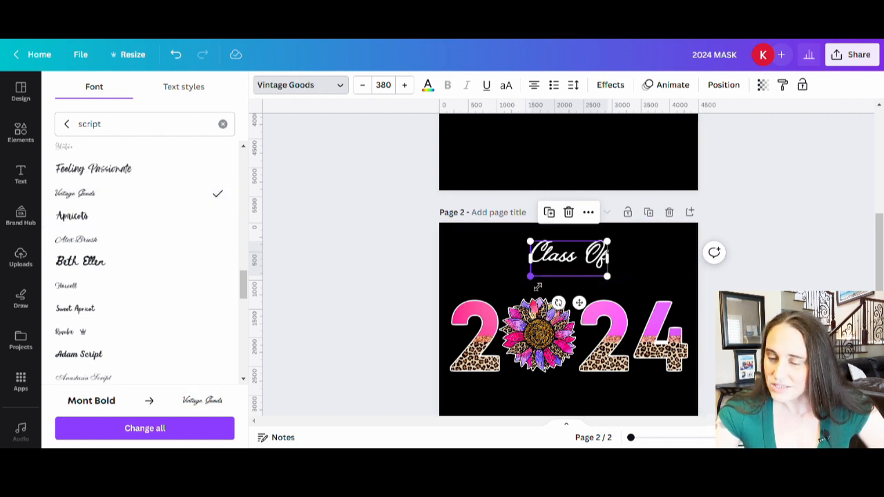
left_click_drag(530, 276, 489, 296)
mouse_move(558, 270)
left_mouse_down()
mouse_move(580, 270)
mouse_move(571, 277)
left_mouse_up()
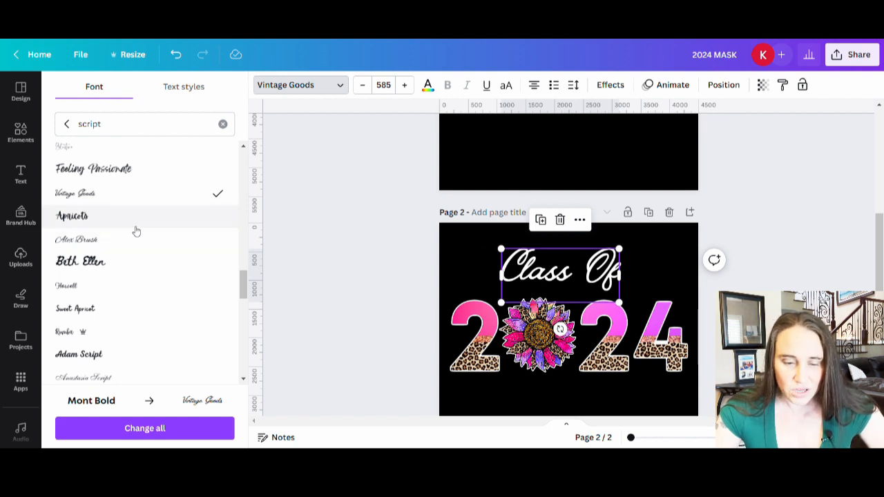
- Search the fonts for "adam script" and apply Adam Script Thin to the "Class Of" text
scroll(117, 226, "down", 1)
scroll(116, 221, "down", 3)
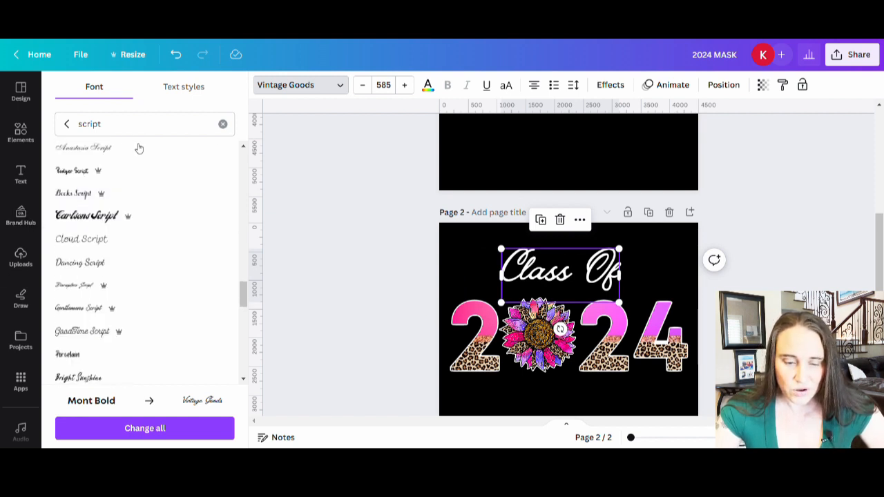
scroll(141, 152, "down", 2)
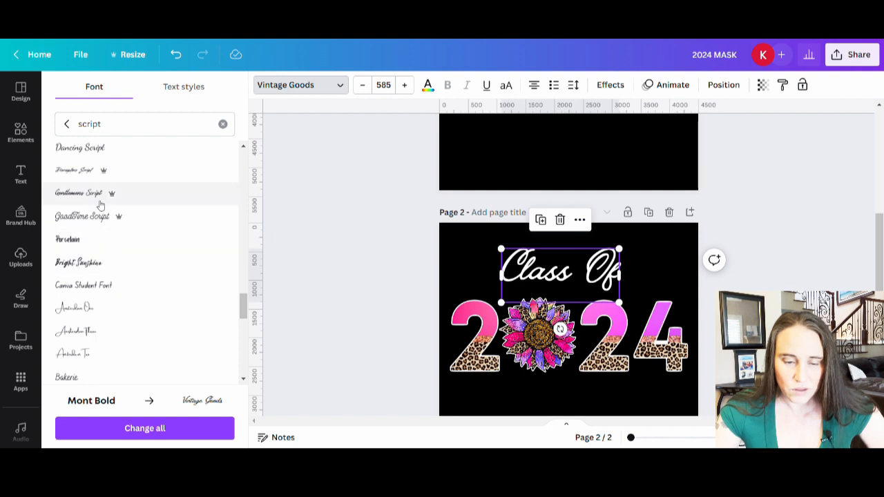
scroll(103, 204, "down", 2)
scroll(124, 203, "down", 8)
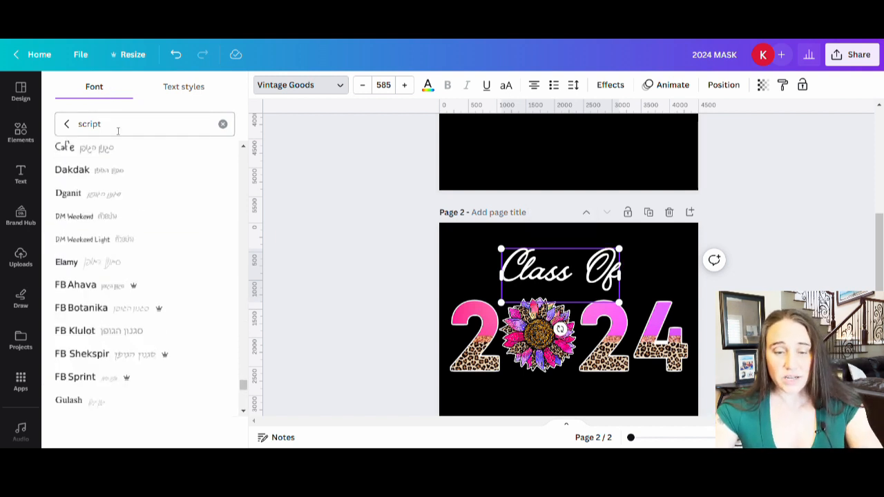
left_click_drag(119, 131, 50, 131)
type("a")
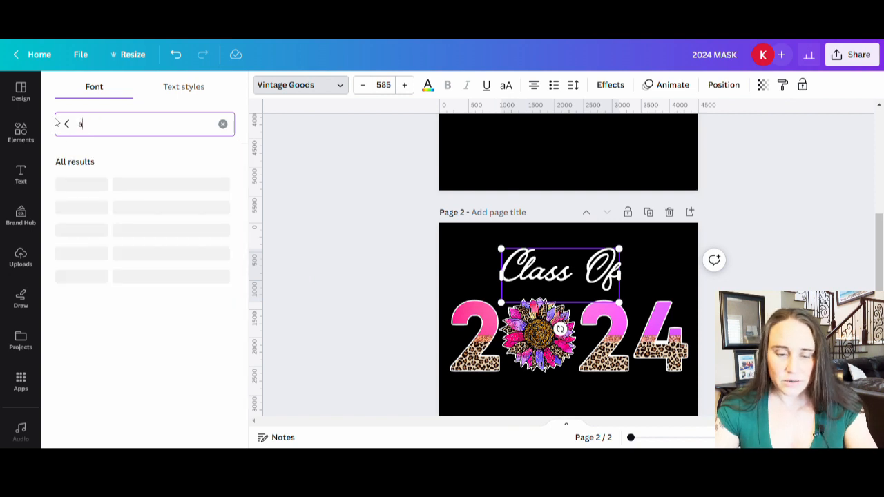
type("dam script")
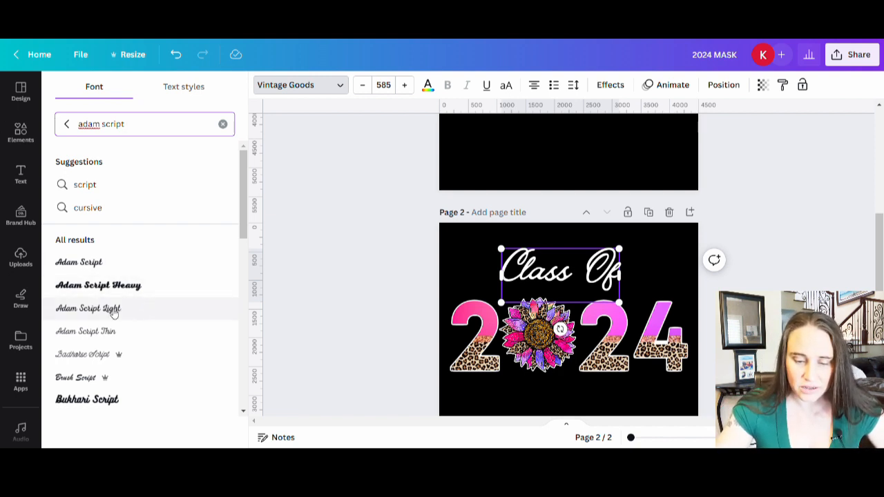
left_click(107, 331)
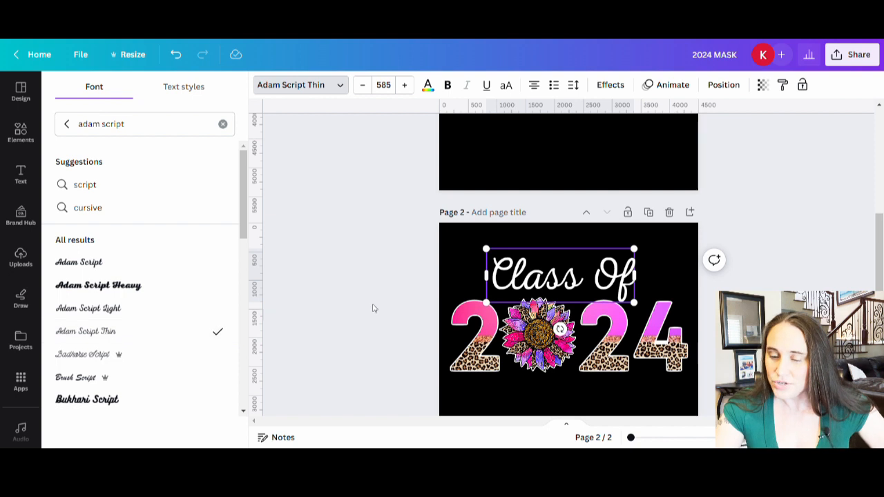
- Move the "Class Of" text slightly up and centre it above the digits
left_click(359, 288)
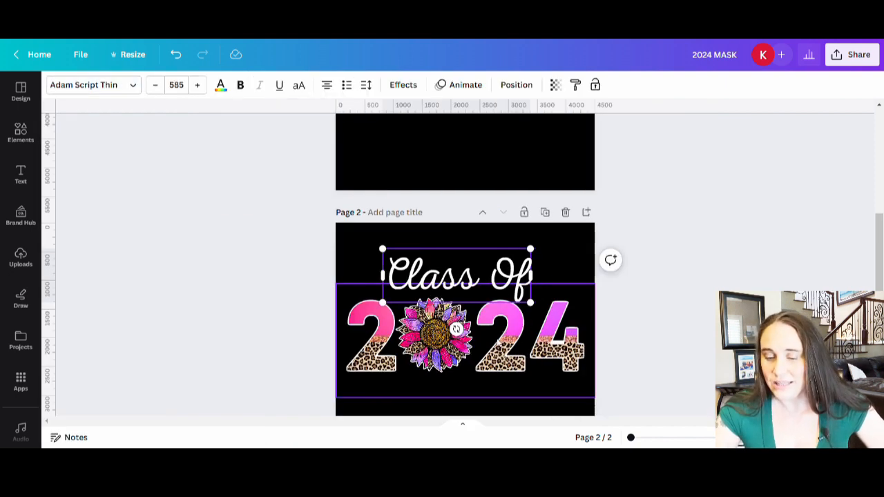
left_click(486, 288)
left_click_drag(485, 288, 494, 279)
left_click(671, 282)
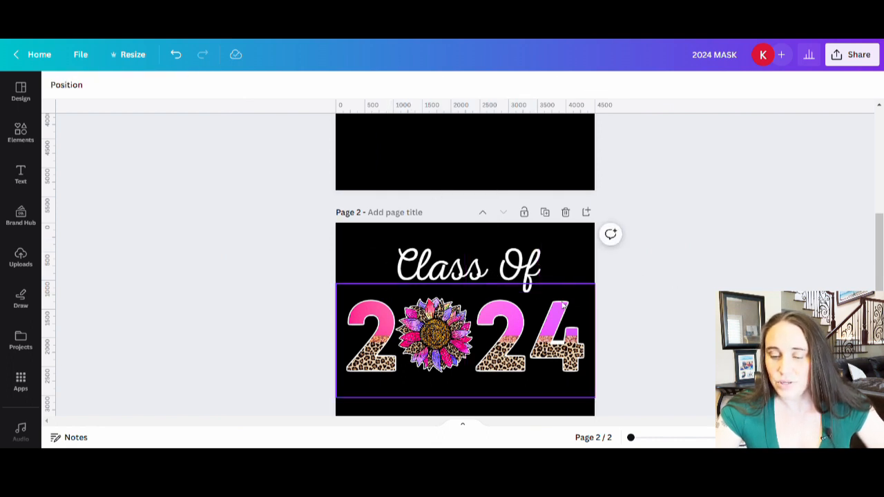
- Add a straight line to page 2 and give it a line weight of 32 with rounded end points
scroll(526, 301, "down", 3)
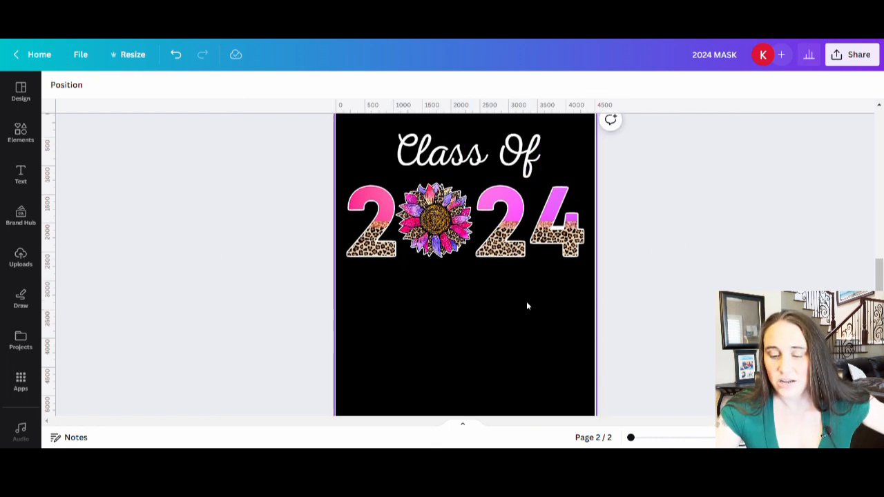
left_click(505, 337)
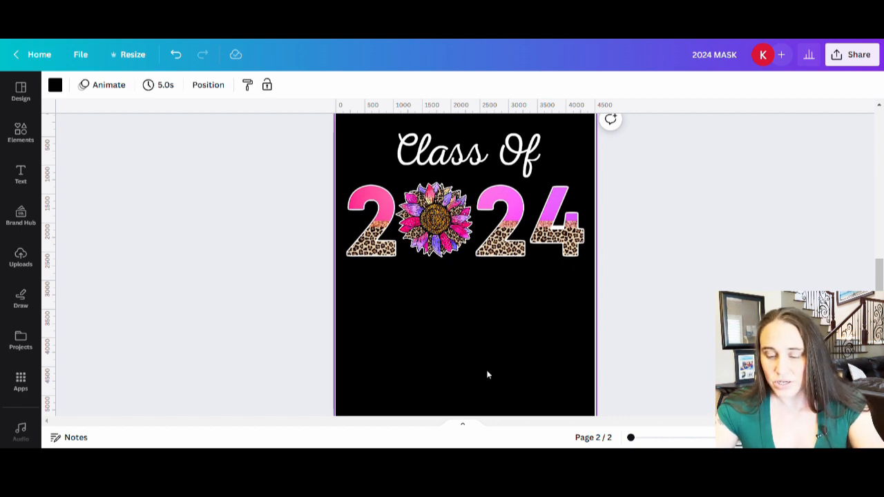
key("l")
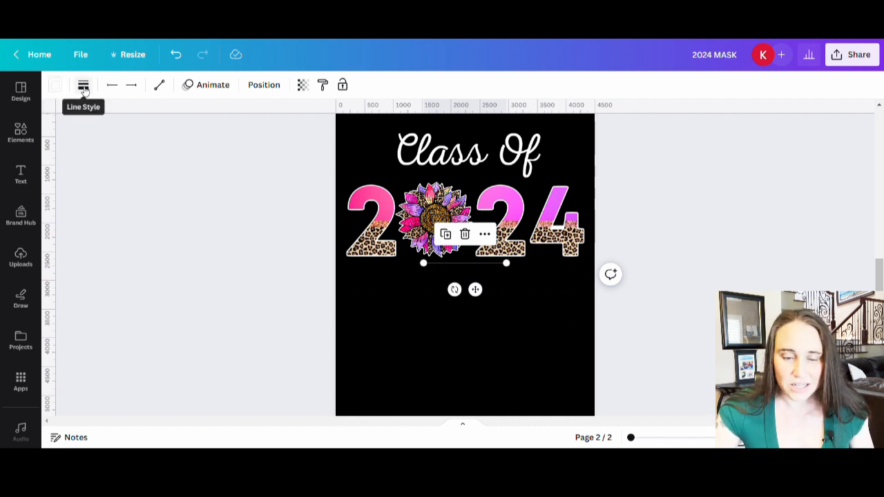
left_click(82, 84)
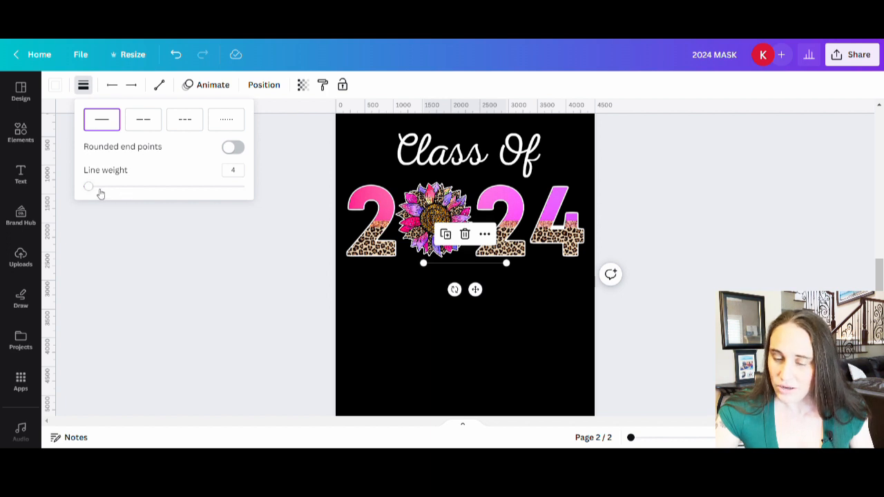
left_click_drag(92, 187, 137, 192)
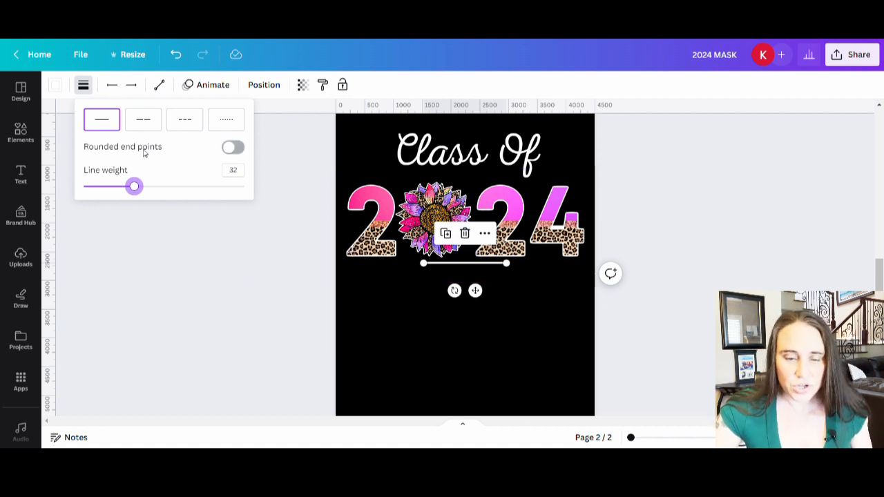
left_click(234, 148)
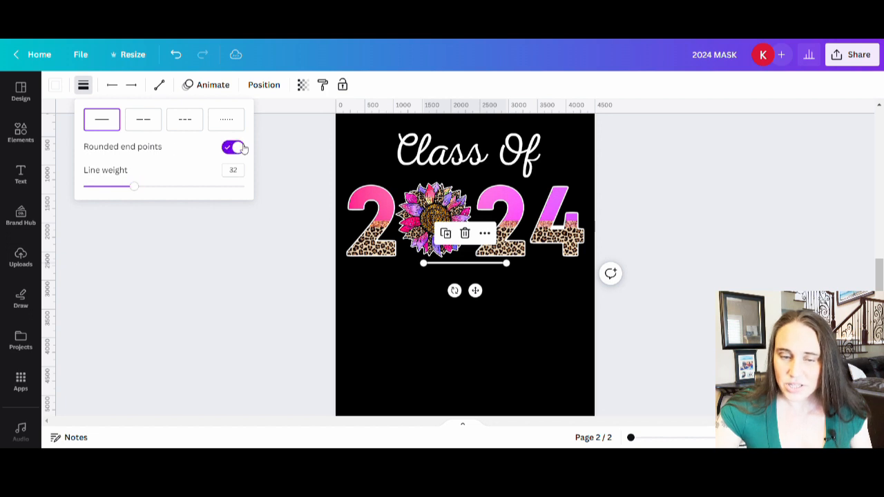
- Shorten the line and place it just before "Class Of", level with the middle of the text
left_click(466, 339)
left_click_drag(463, 261, 378, 159)
left_click(459, 366)
left_click(539, 404)
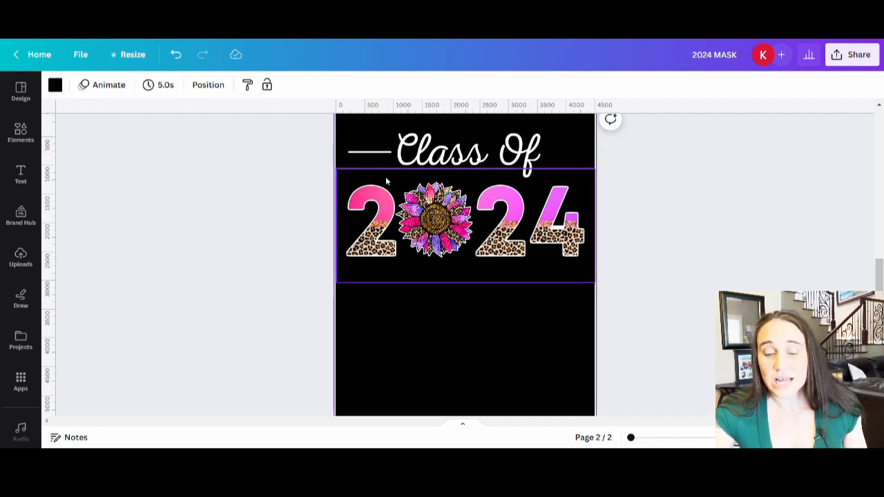
- Duplicate the short line and place the copy level with it on the other side of "Class Of"
left_click(371, 152)
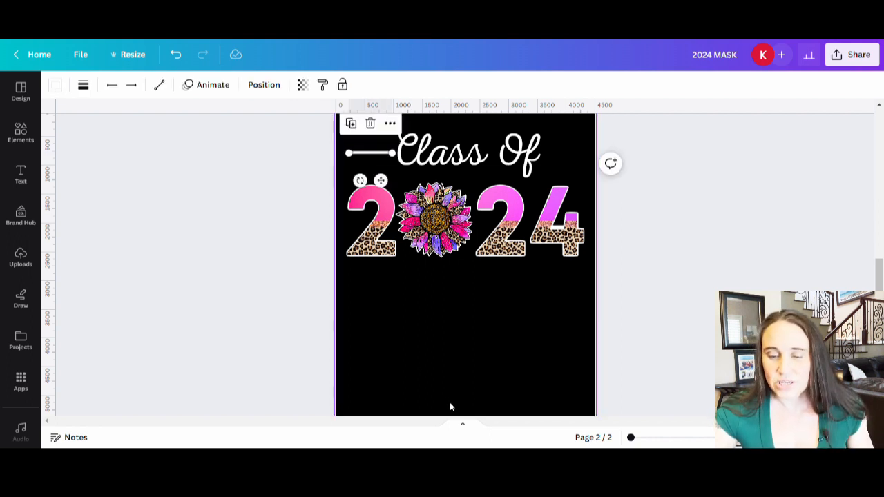
left_click(426, 361)
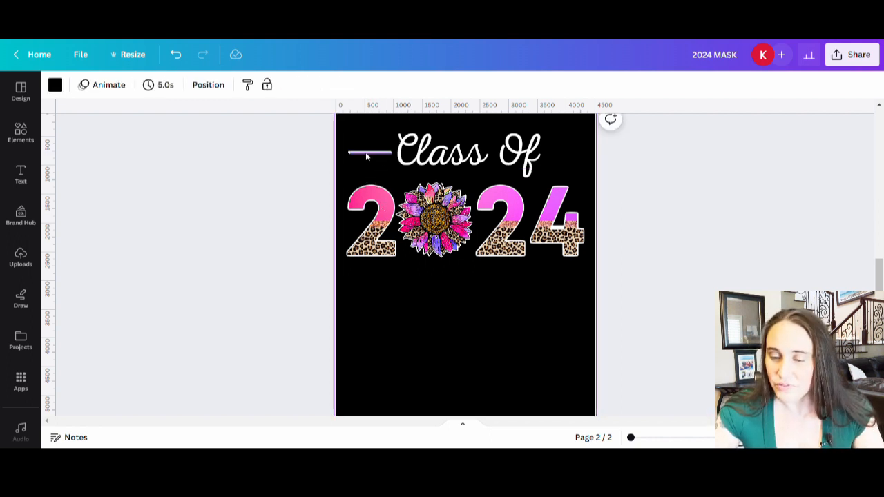
left_click_drag(366, 153, 570, 158, "alt")
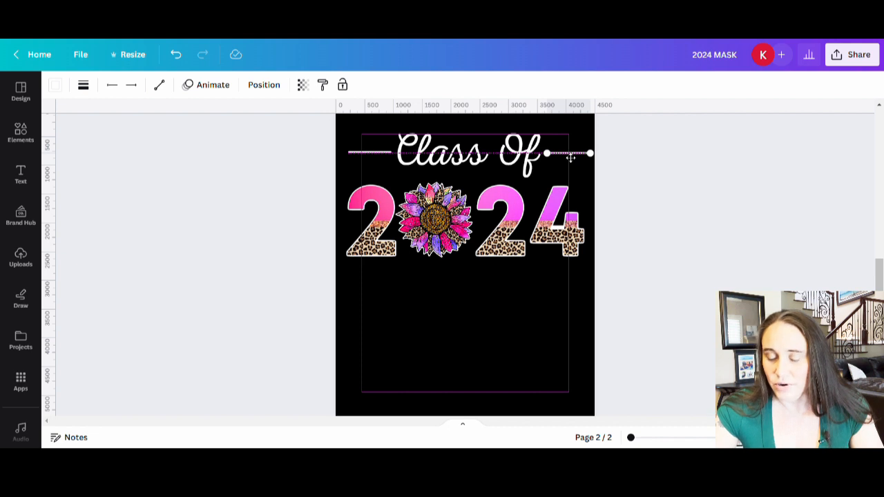
left_click(638, 265)
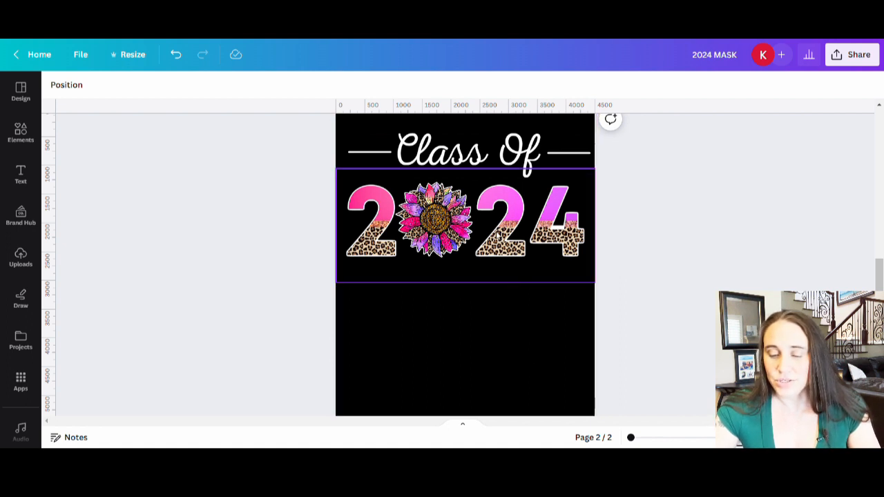
- Centre the "Class Of" text and its two lines together on the page, with the sunflower digits group placed directly beneath them
left_click_drag(498, 235, 494, 344)
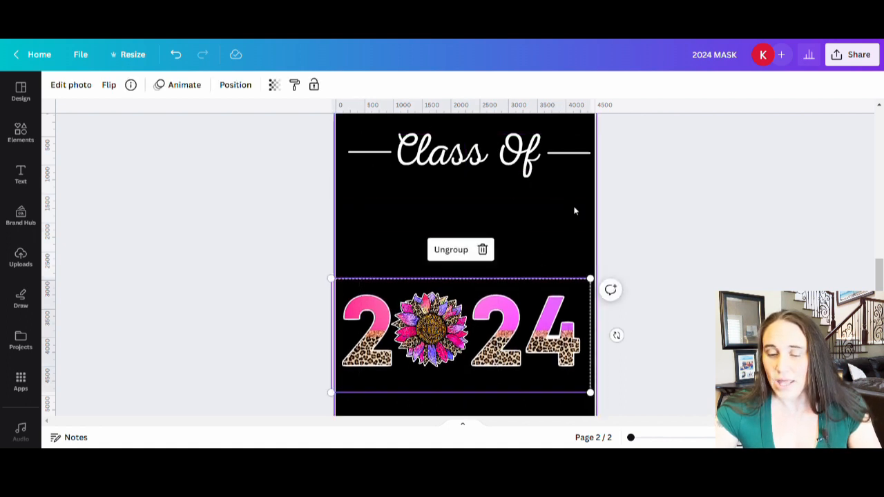
left_click_drag(573, 196, 477, 154)
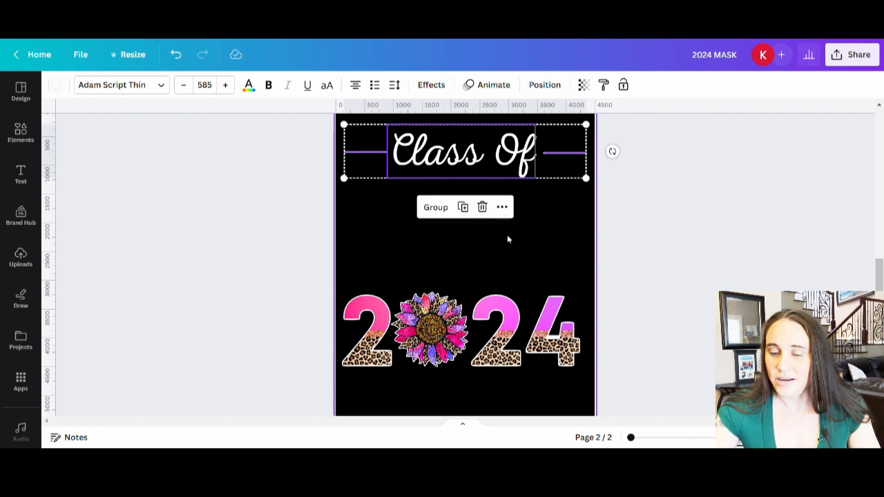
left_click(560, 263)
left_click(577, 327)
left_click_drag(519, 341, 523, 231)
left_click(582, 348)
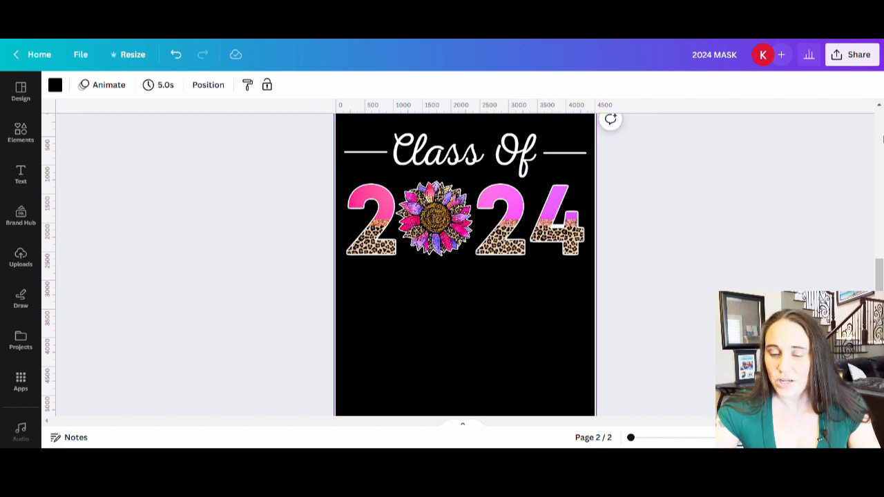
scroll(552, 369, "up", 2)
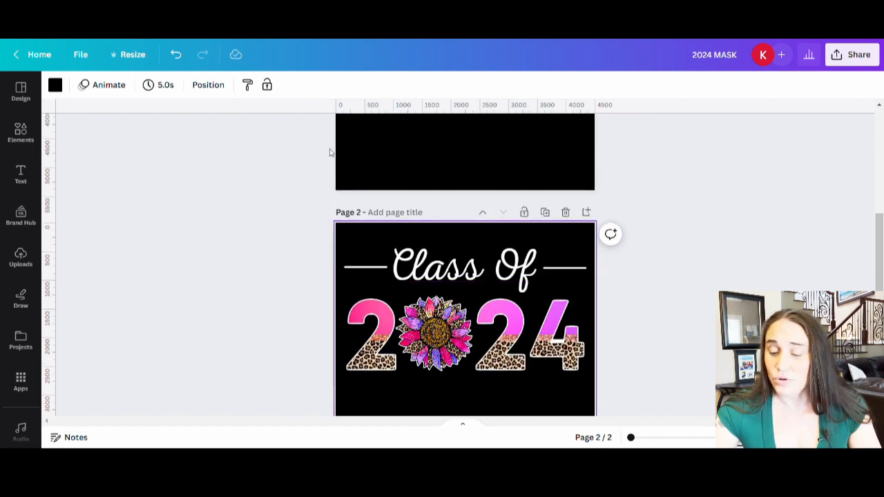
scroll(601, 276, "down", 1)
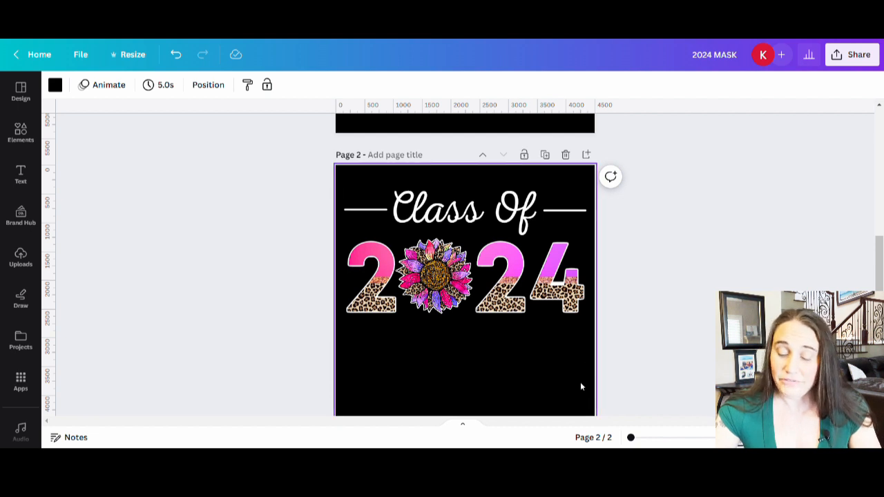
- Group the "Class Of" text, both lines and the 2024 digits, and fit the group slightly smaller and centred near the top of page 2
left_click_drag(578, 381, 340, 180)
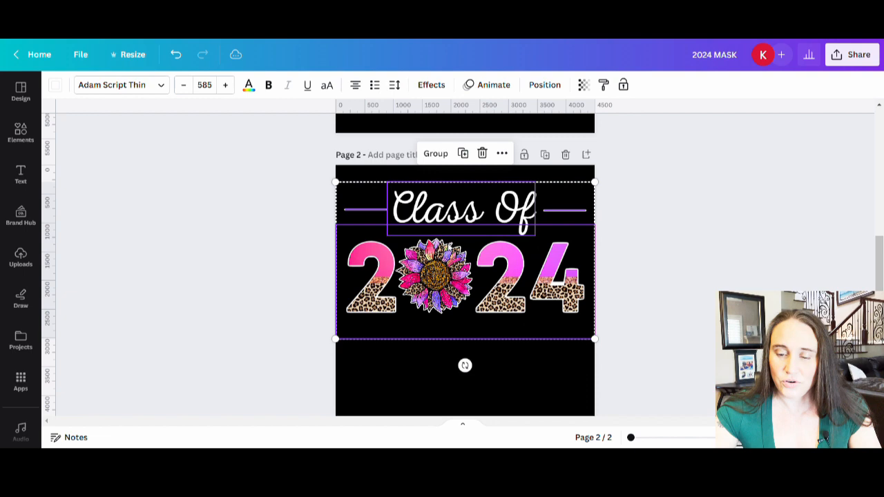
left_click(436, 153)
left_click_drag(467, 259, 467, 238)
left_click_drag(336, 319, 354, 310)
left_click_drag(530, 261, 516, 268)
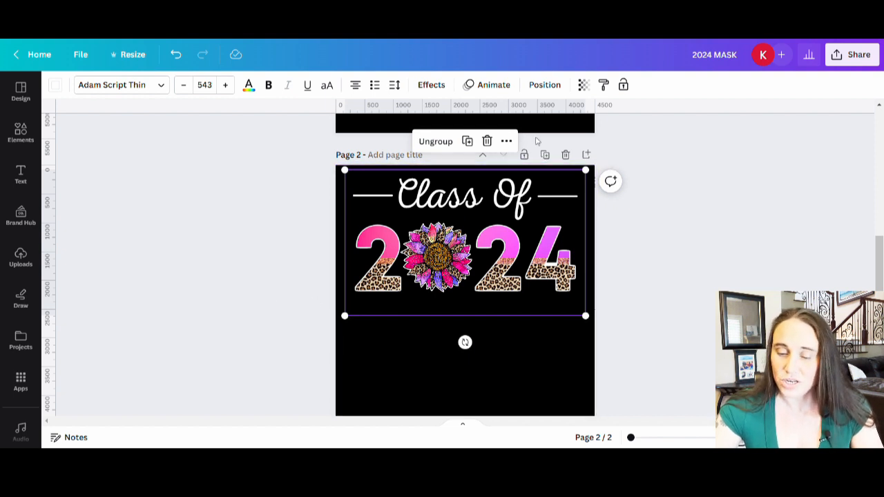
left_click(554, 362)
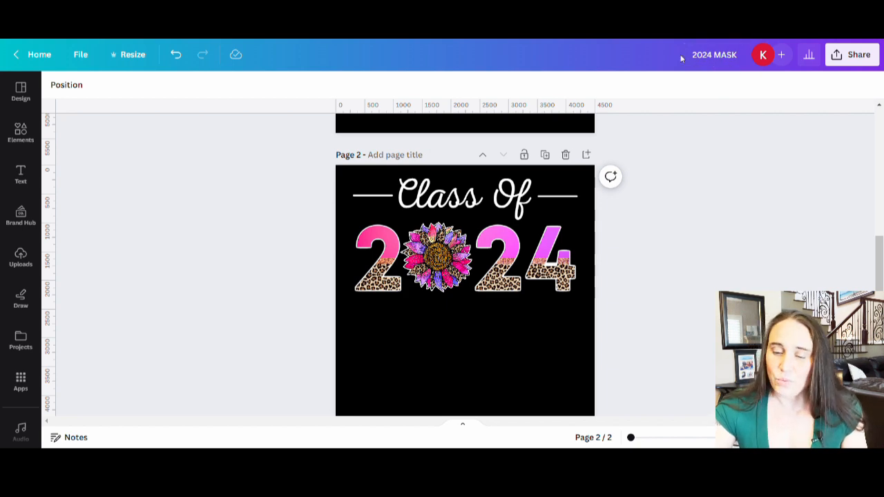
- Delete page 1, which holds the pink gradient and leopard pattern pieces
scroll(448, 136, "up", 5)
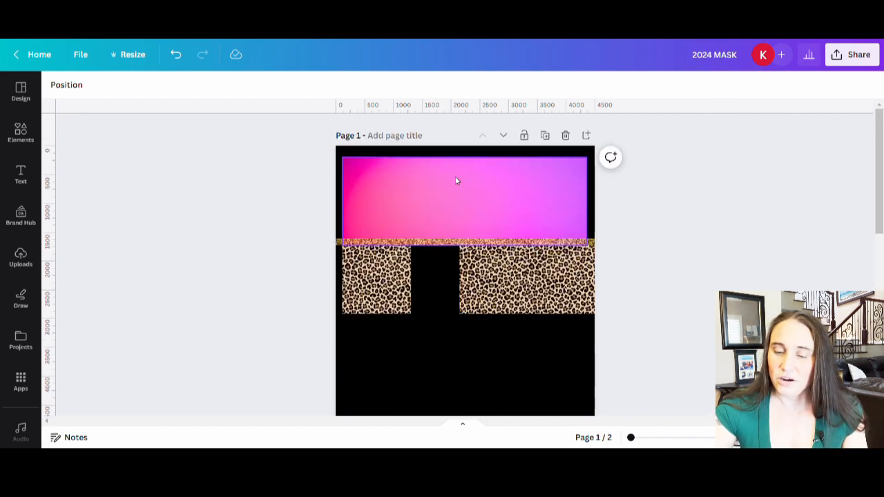
left_click(571, 136)
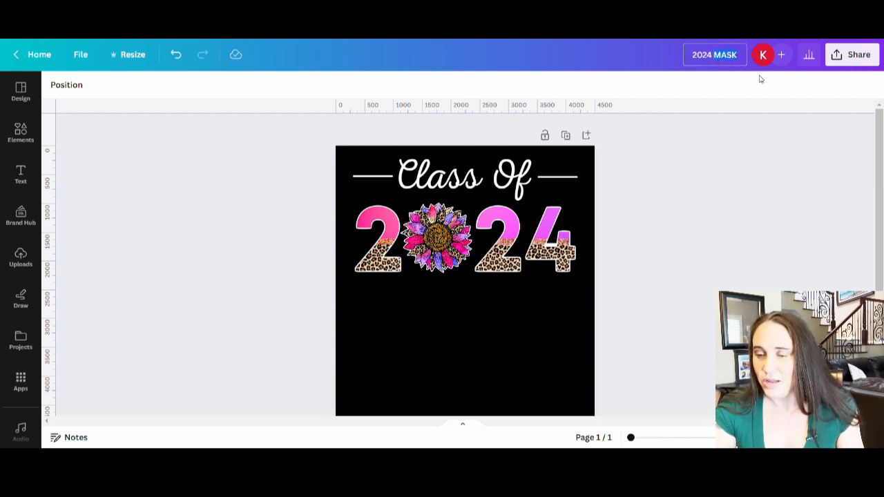
- Rename the design as "class of 24 leopard"
key("BackSpace")
key("BackSpace")
key("BackSpace")
key("BackSpace")
key("BackSpace")
key("BackSpace")
key("BackSpace")
key("BackSpace")
key("BackSpace")
type("class o")
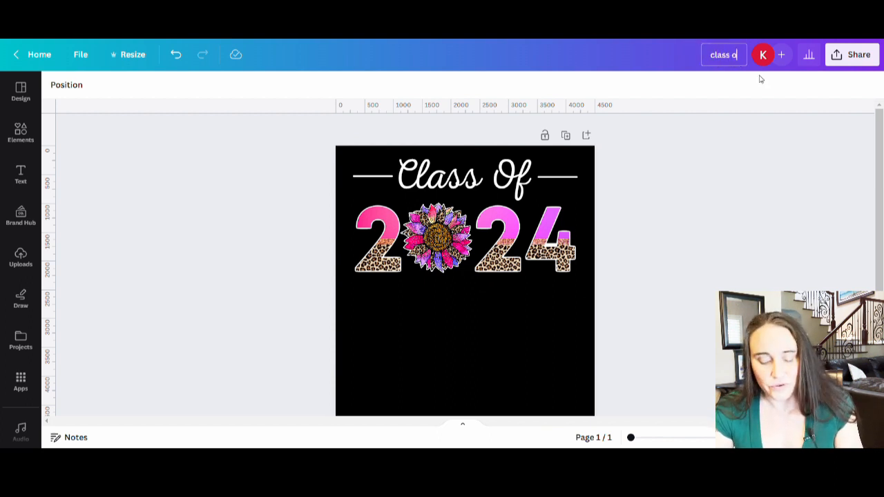
type("f 24 l")
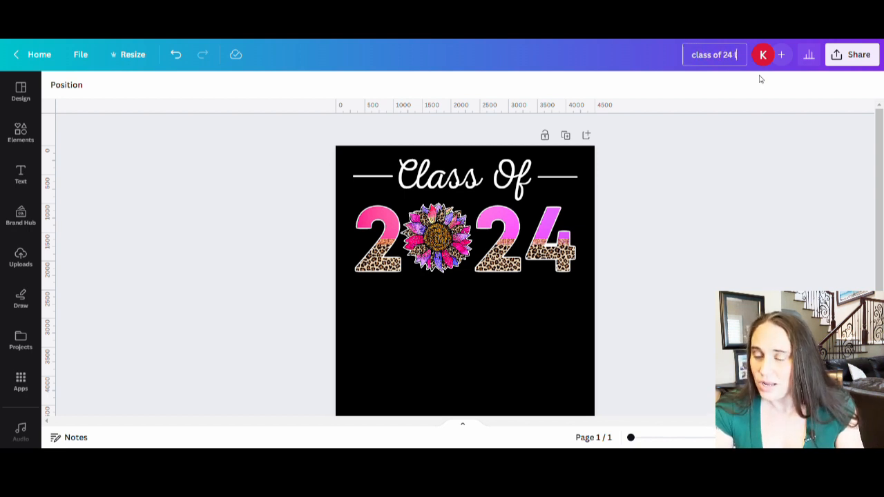
type("eopard")
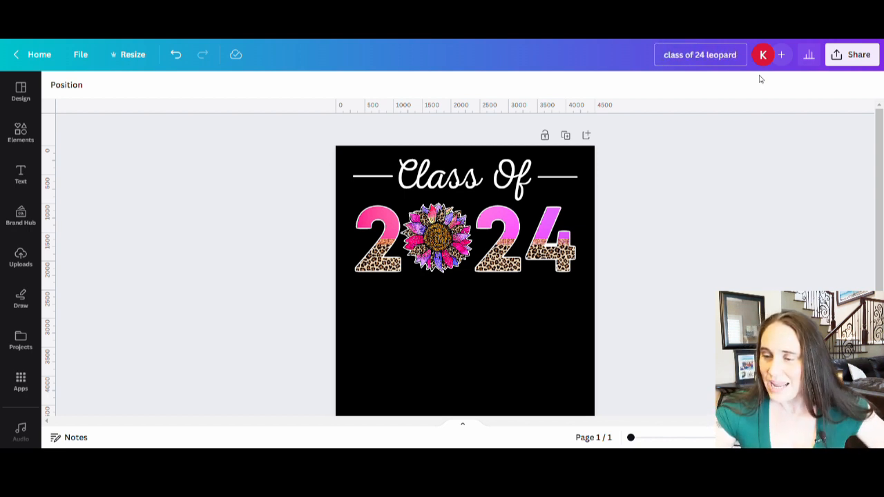
- Download the design as a 4,500 × 5,400 px PNG with a transparent background
left_click(835, 59)
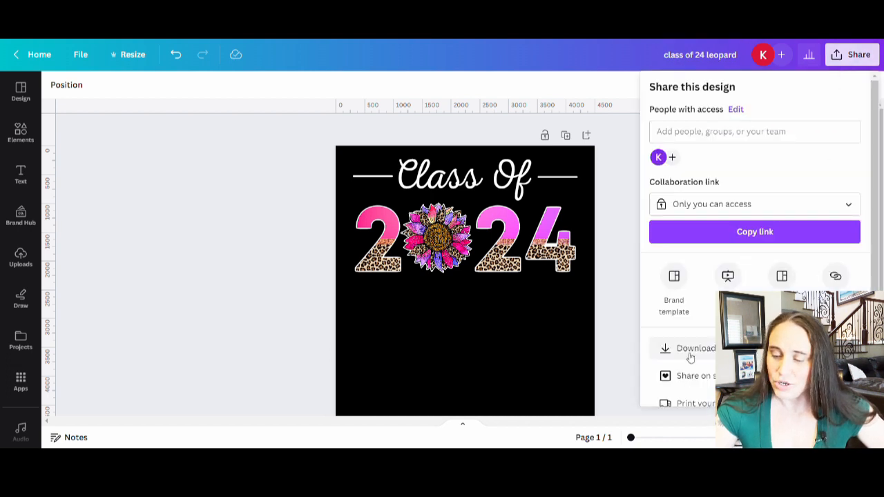
left_click(690, 349)
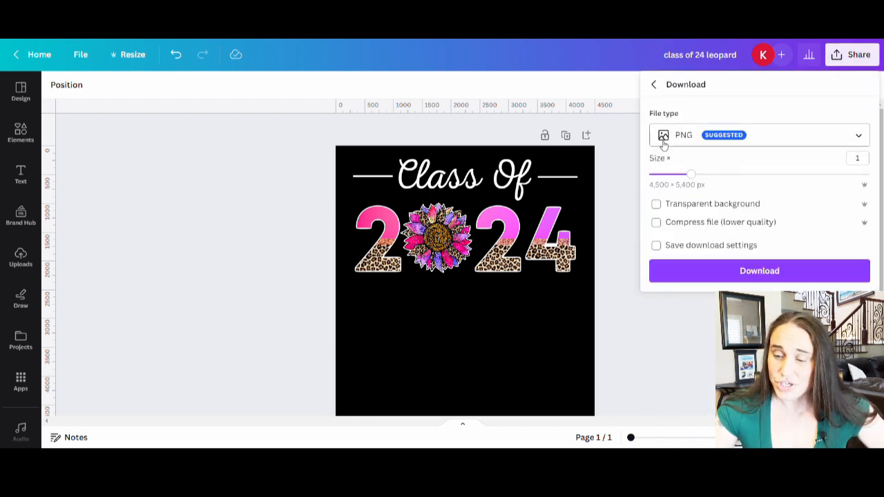
left_click(700, 204)
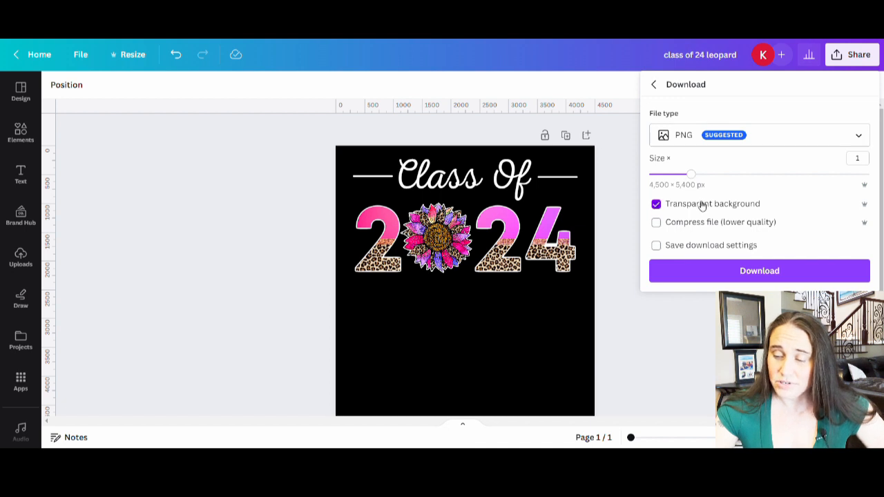
left_click(801, 275)
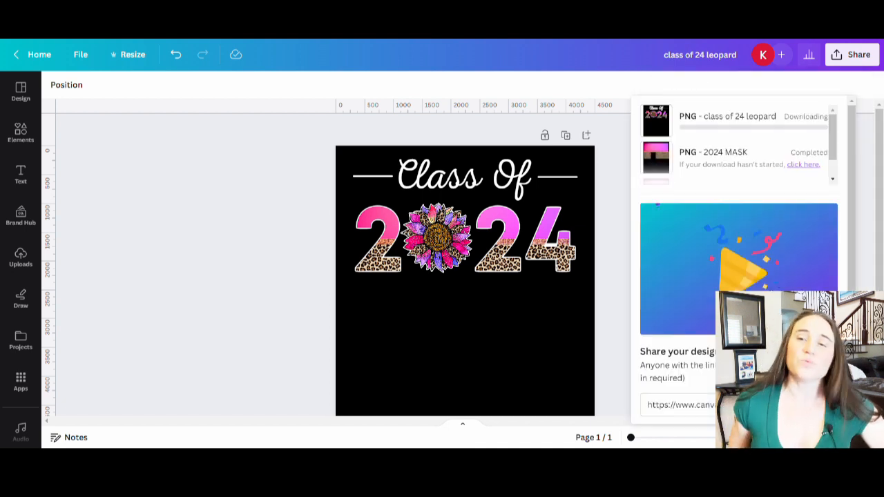